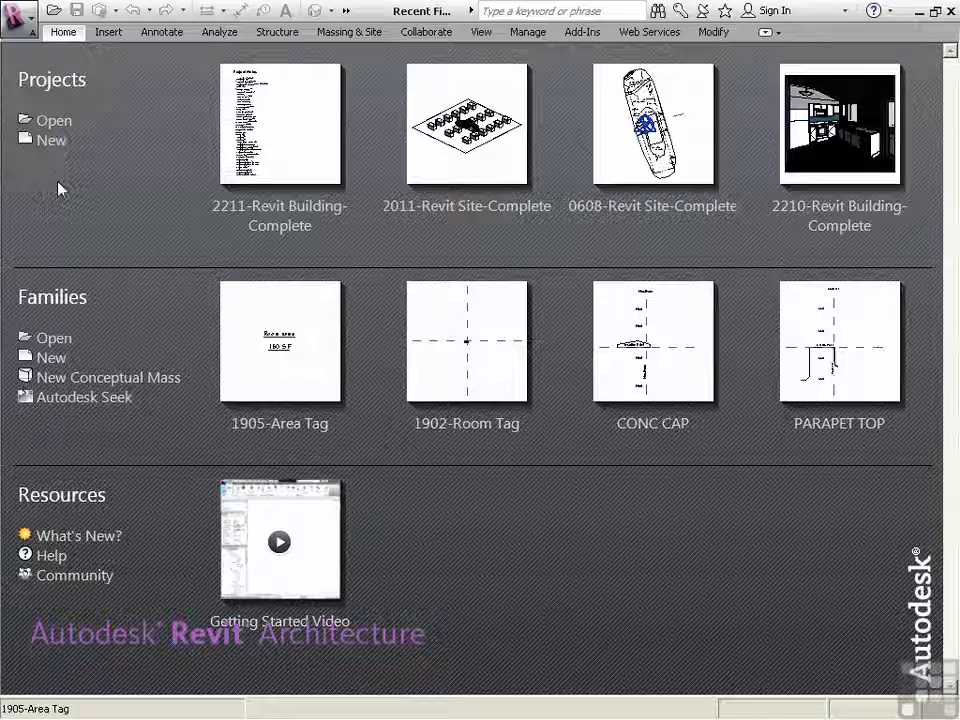
- Open the project file 0608-Revit Site-Complete.rvt from the RAC 2012 Intermediate folder
{"action": "left_click", "coordinate": [52, 121]}
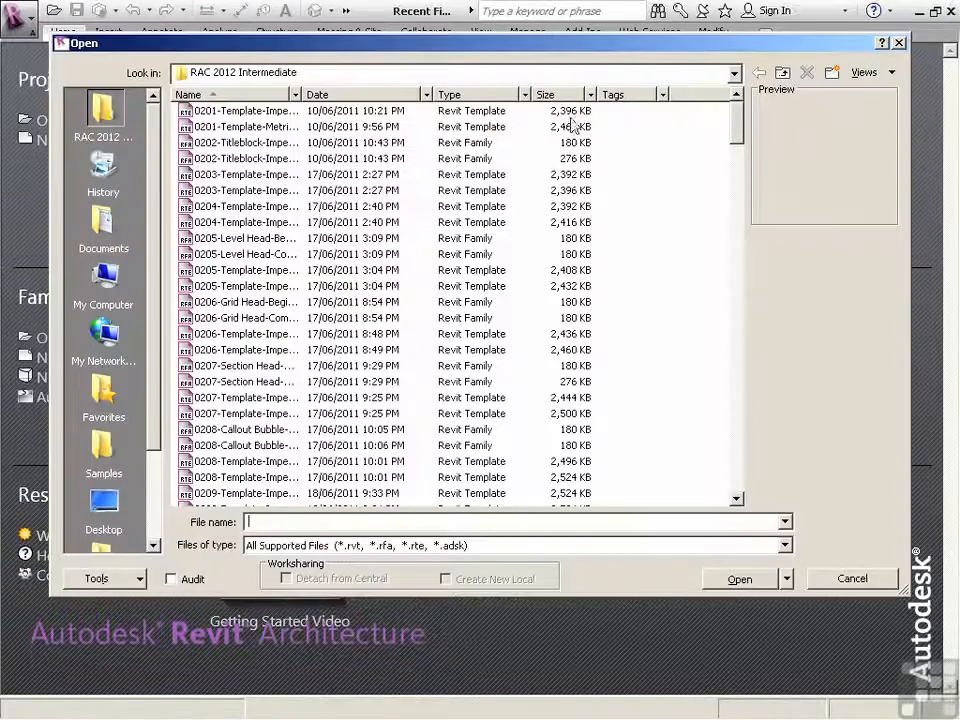
{"action": "left_click_drag", "start_coordinate": [737, 124], "coordinate": [748, 245]}
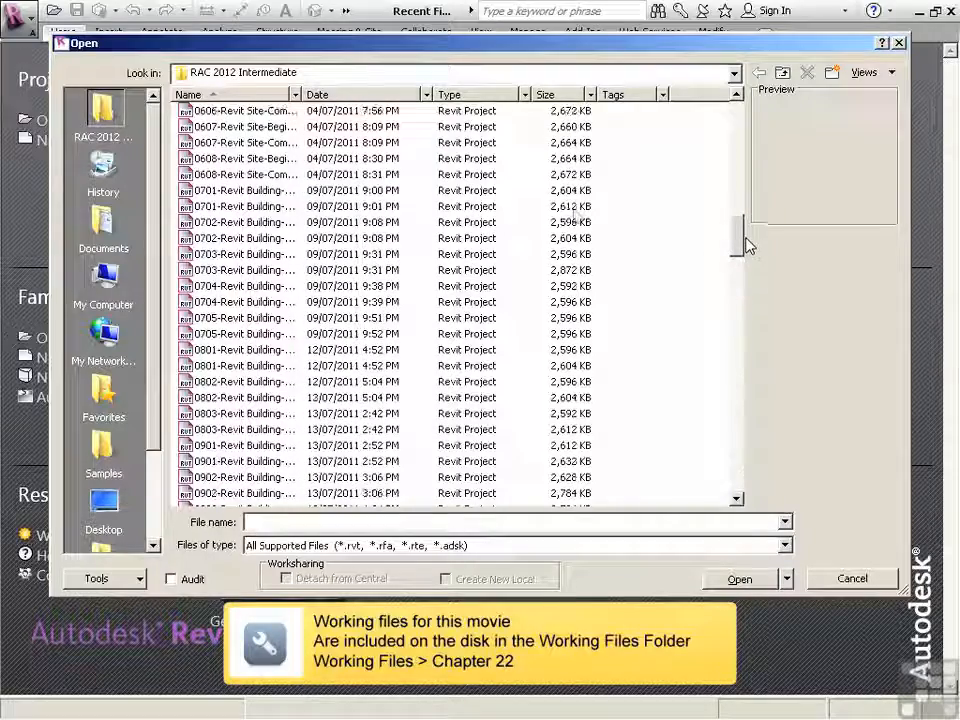
{"action": "left_click", "coordinate": [385, 175]}
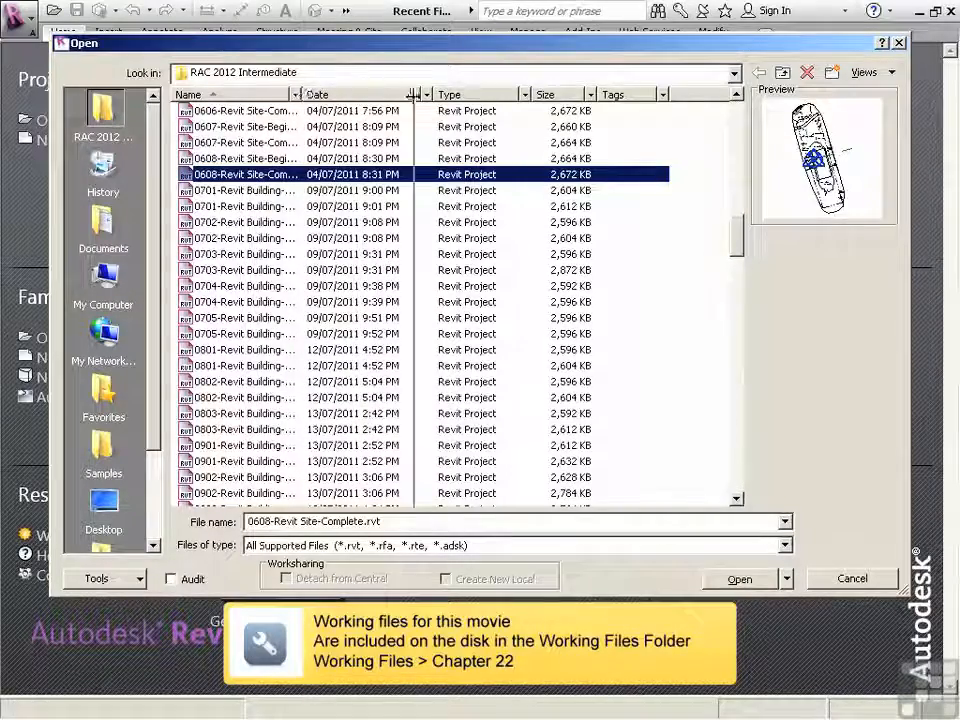
{"action": "left_click", "coordinate": [740, 579]}
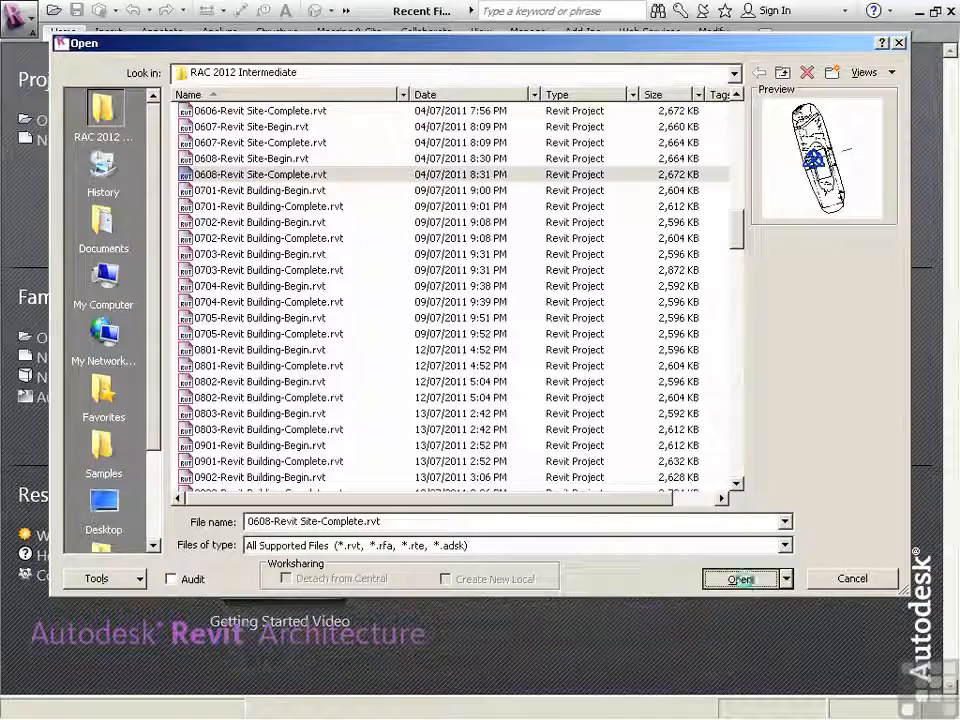
- Save a copy of the project in the same folder as 2211-Revit Site-Complete.rvt
{"action": "left_click", "coordinate": [16, 33]}
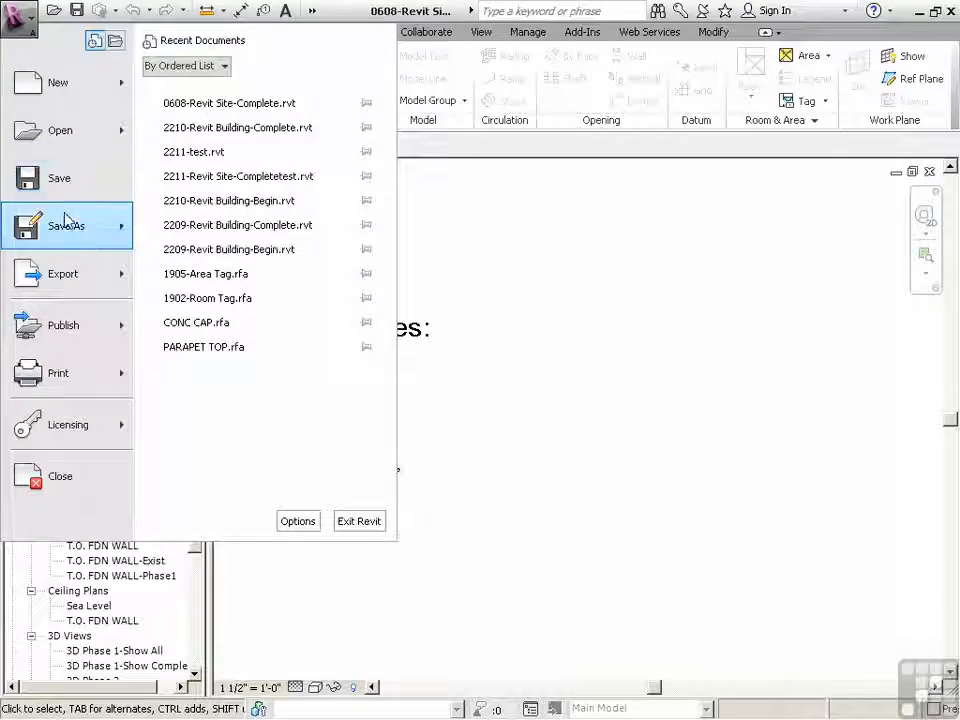
{"action": "mouse_move", "coordinate": [64, 216]}
{"action": "left_click", "coordinate": [214, 121]}
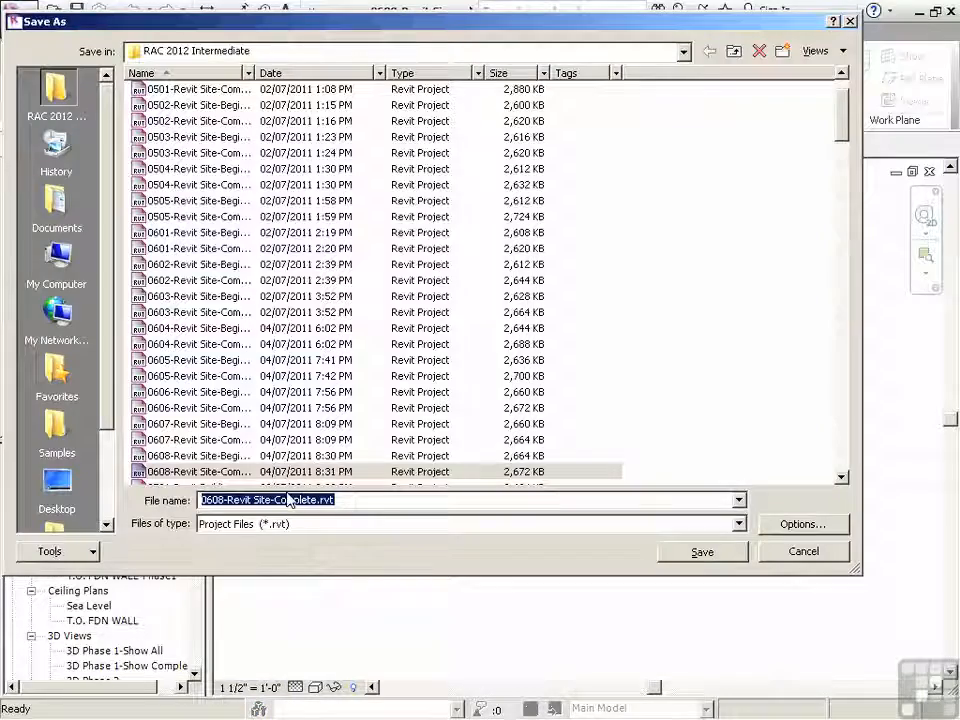
{"action": "left_click", "coordinate": [226, 500]}
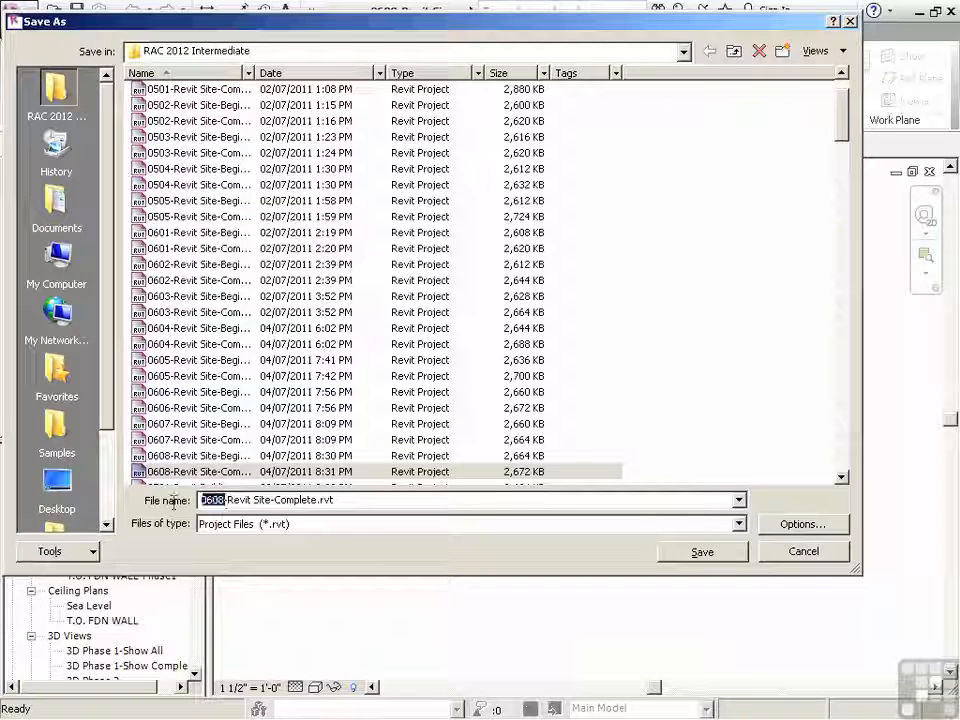
{"action": "left_click_drag", "start_coordinate": [847, 134], "coordinate": [852, 475]}
{"action": "left_click", "coordinate": [703, 552]}
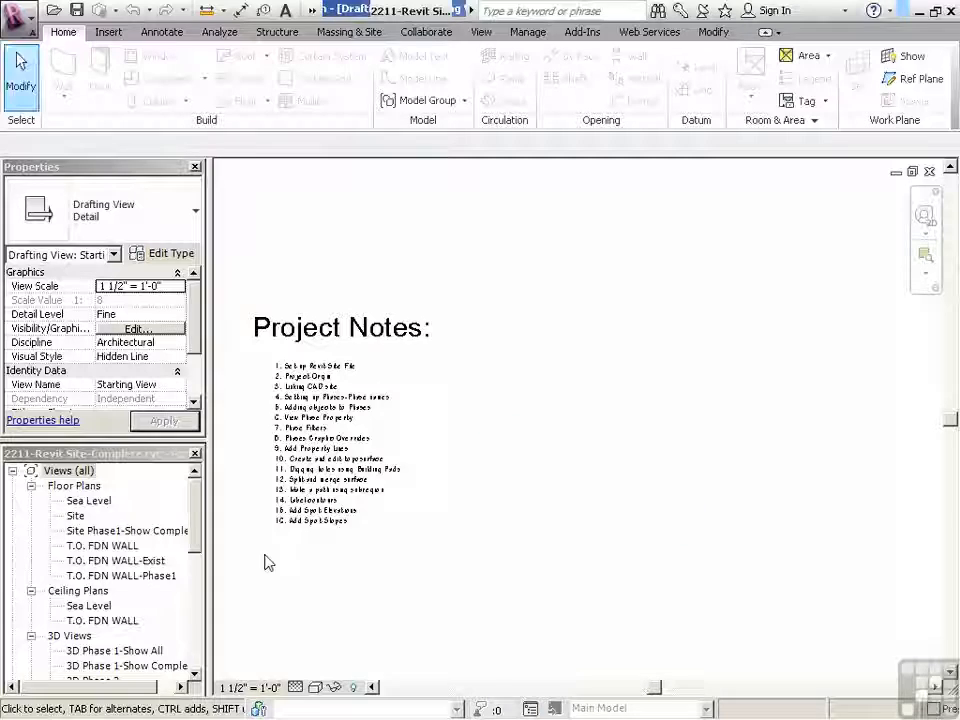
- Add the line "17. Adding Trees and Houses" to the end of the project notes list in the starting view
{"action": "scroll", "coordinate": [257, 566], "scroll_direction": "up", "scroll_amount": 3}
{"action": "double_click", "coordinate": [445, 490]}
{"action": "type", "text": "17. Adding Tree"}
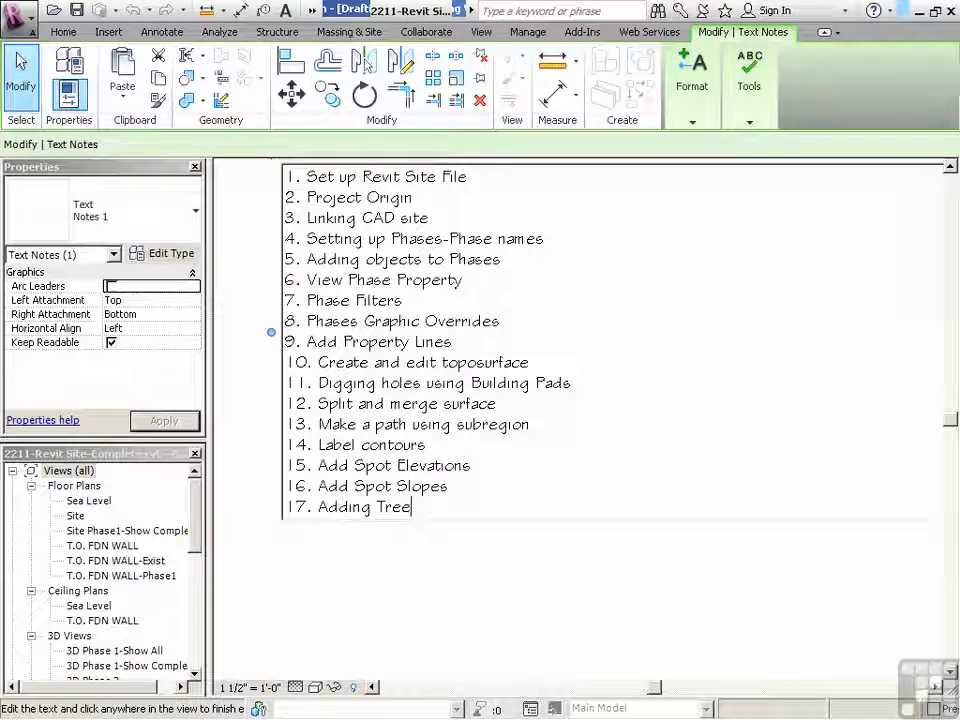
{"action": "type", "text": "s and Houses"}
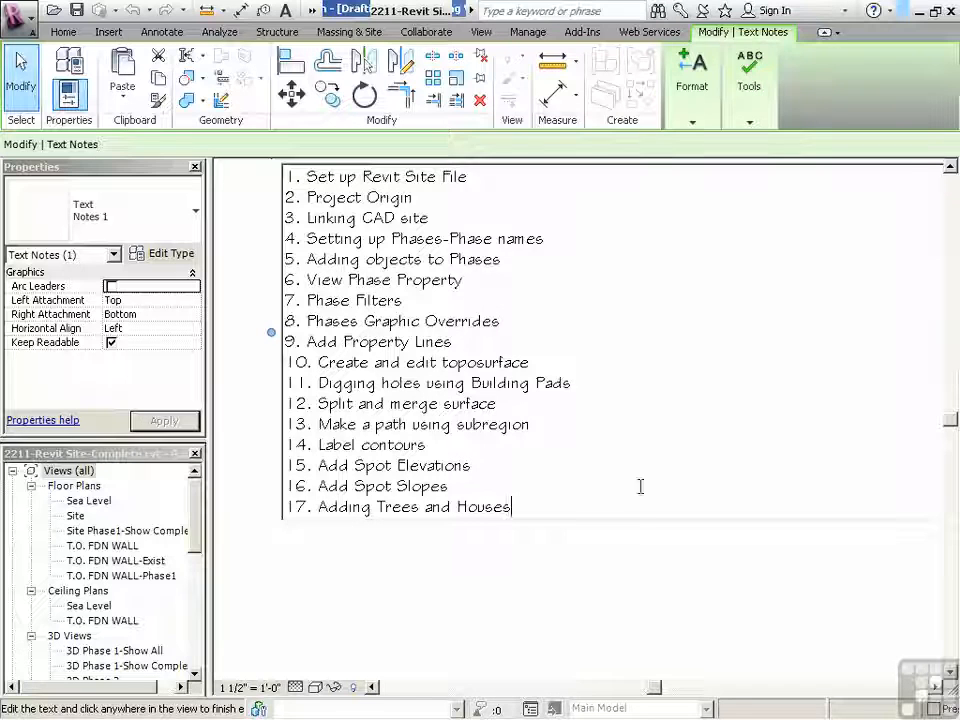
{"action": "left_click", "coordinate": [499, 574]}
- Open the 3D Phase 1-Show Complete view and orient it to the top
{"action": "scroll", "coordinate": [135, 536], "scroll_direction": "down", "scroll_amount": 1}
{"action": "scroll", "coordinate": [100, 540], "scroll_direction": "down", "scroll_amount": 2}
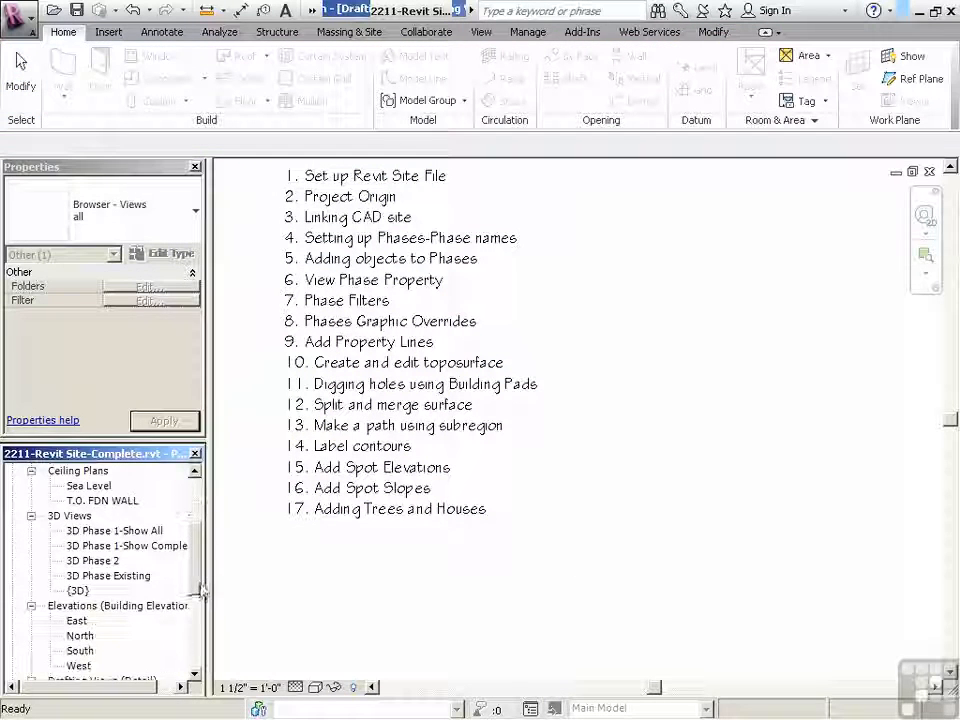
{"action": "double_click", "coordinate": [127, 549]}
{"action": "left_click", "coordinate": [877, 244]}
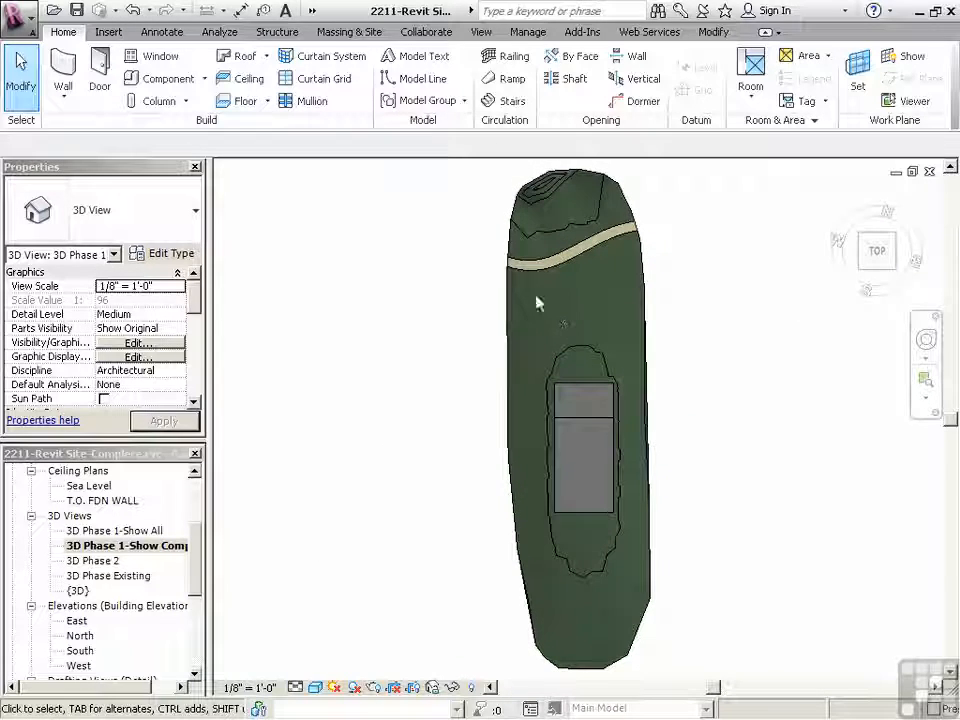
- Place seven Red Maple - 30' site components around the north end, along the west edge and at the south tip of the site
{"action": "left_click", "coordinate": [347, 32]}
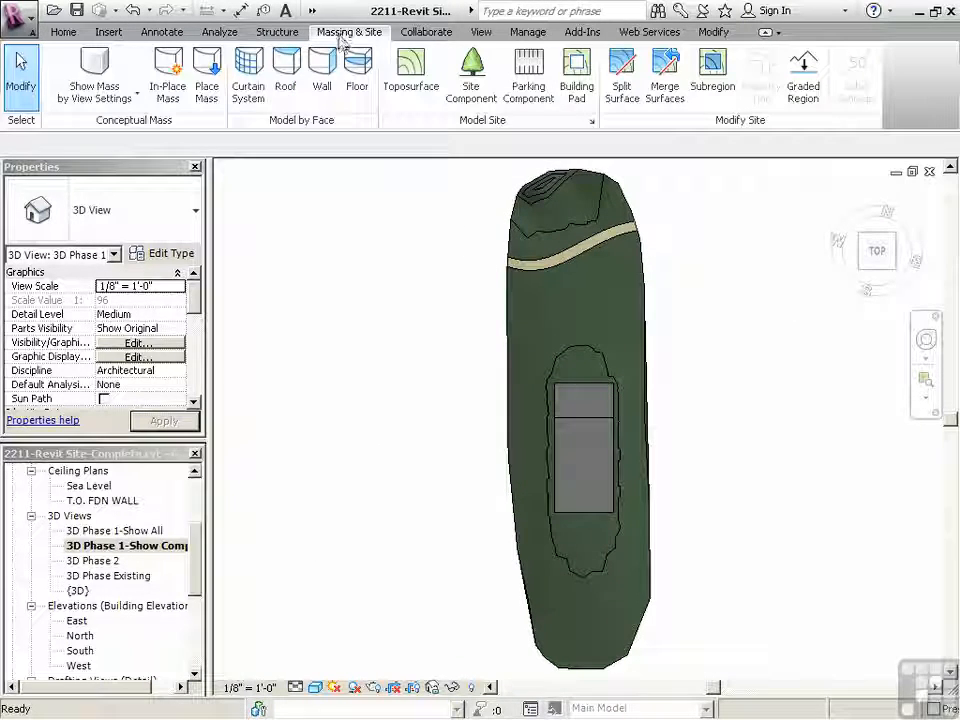
{"action": "left_click", "coordinate": [487, 93]}
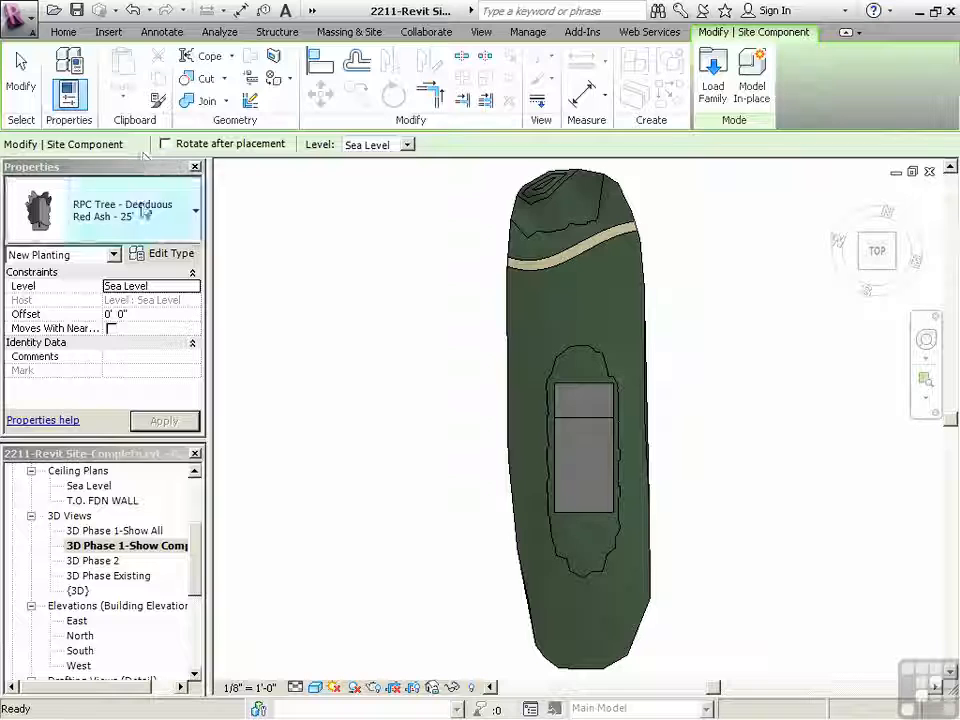
{"action": "left_click", "coordinate": [154, 206]}
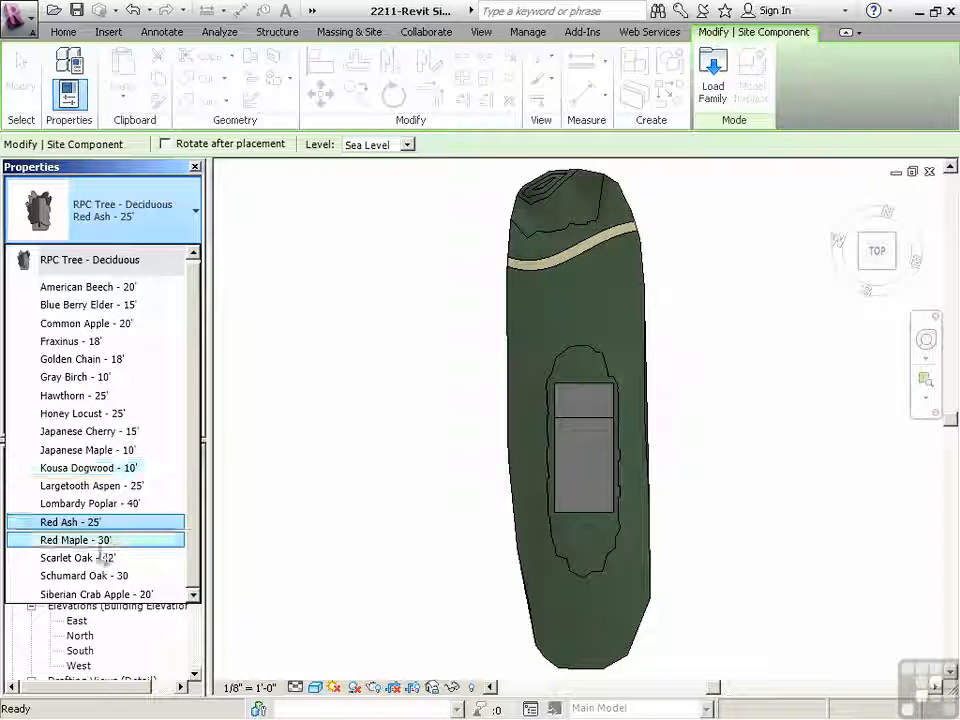
{"action": "left_click", "coordinate": [105, 541]}
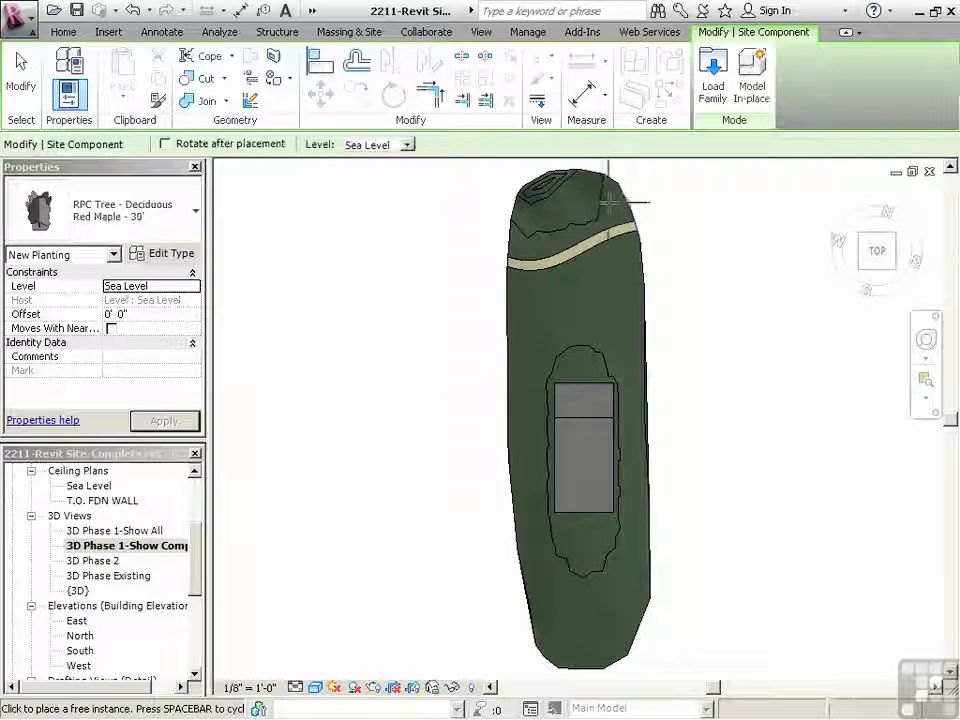
{"action": "left_click", "coordinate": [573, 187]}
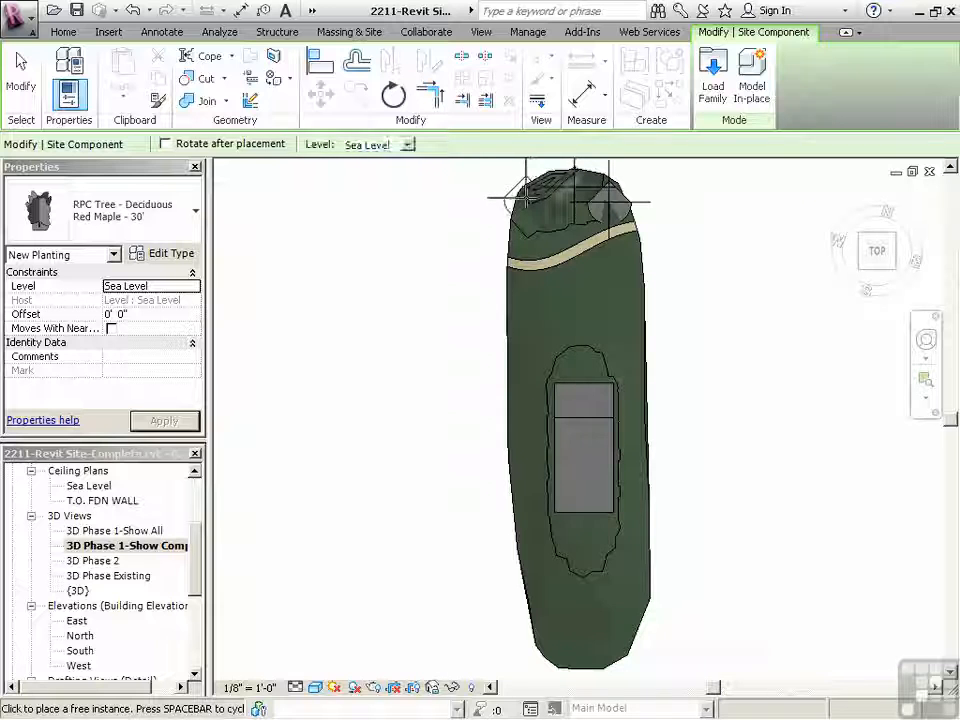
{"action": "left_click", "coordinate": [530, 218]}
{"action": "left_click", "coordinate": [514, 288]}
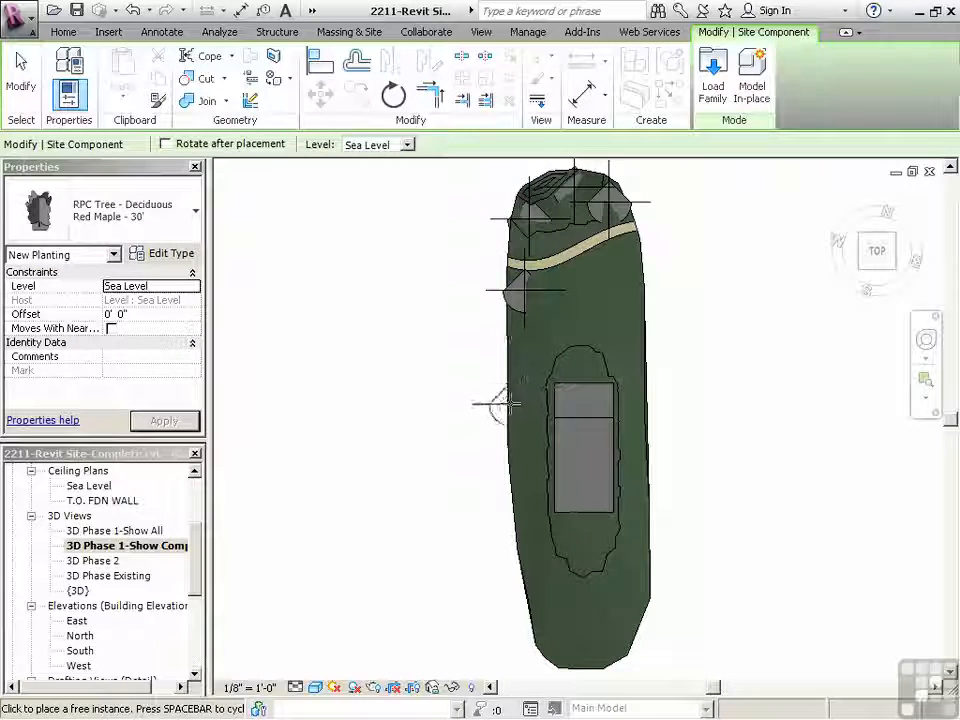
{"action": "left_click", "coordinate": [505, 403]}
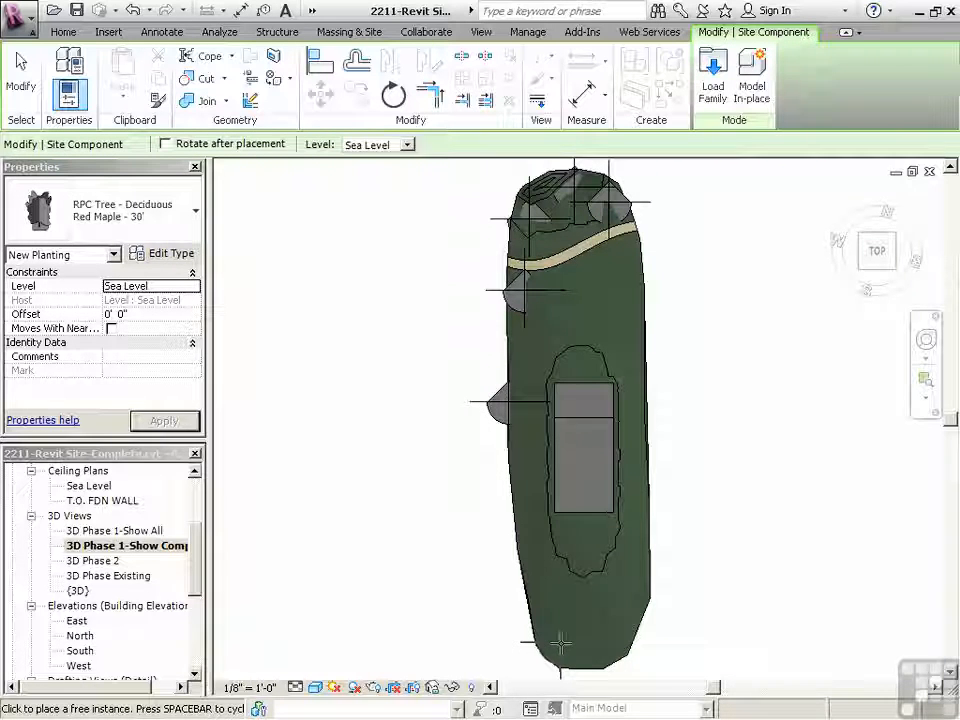
{"action": "left_click", "coordinate": [503, 490]}
{"action": "key", "text": "Escape"}
{"action": "key", "text": "Escape"}
- Load the RPC Tree - Conifer family from the Planting folder of the US Imperial library
{"action": "scroll", "coordinate": [510, 495], "scroll_direction": "up", "scroll_amount": 3}
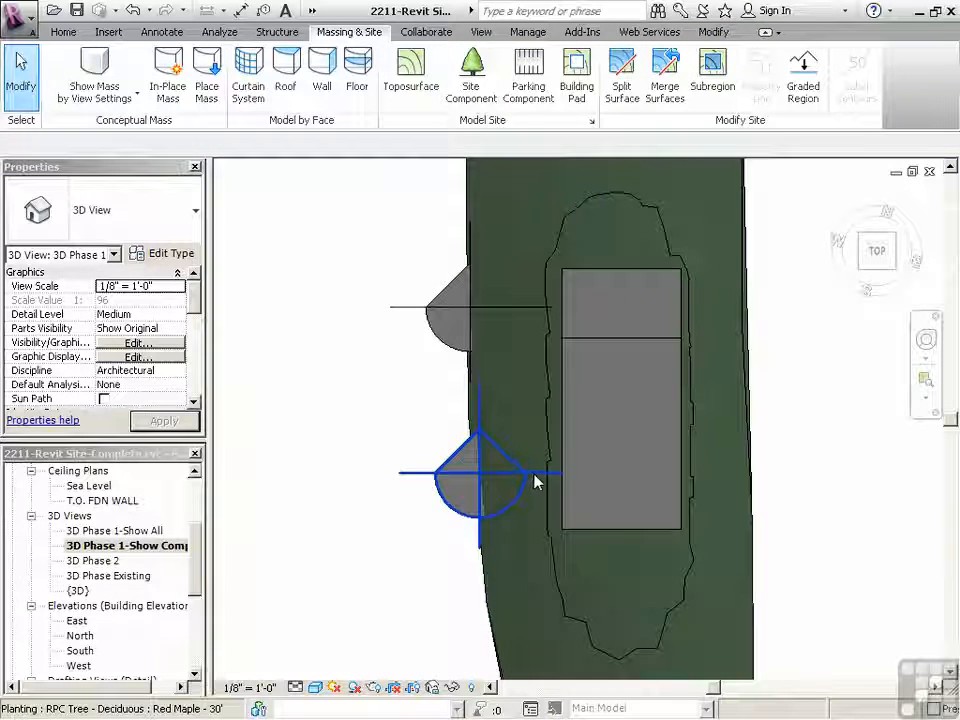
{"action": "scroll", "coordinate": [418, 465], "scroll_direction": "down", "scroll_amount": 3}
{"action": "middle_click_drag", "start_coordinate": [343, 480], "coordinate": [527, 536], "text": "shift"}
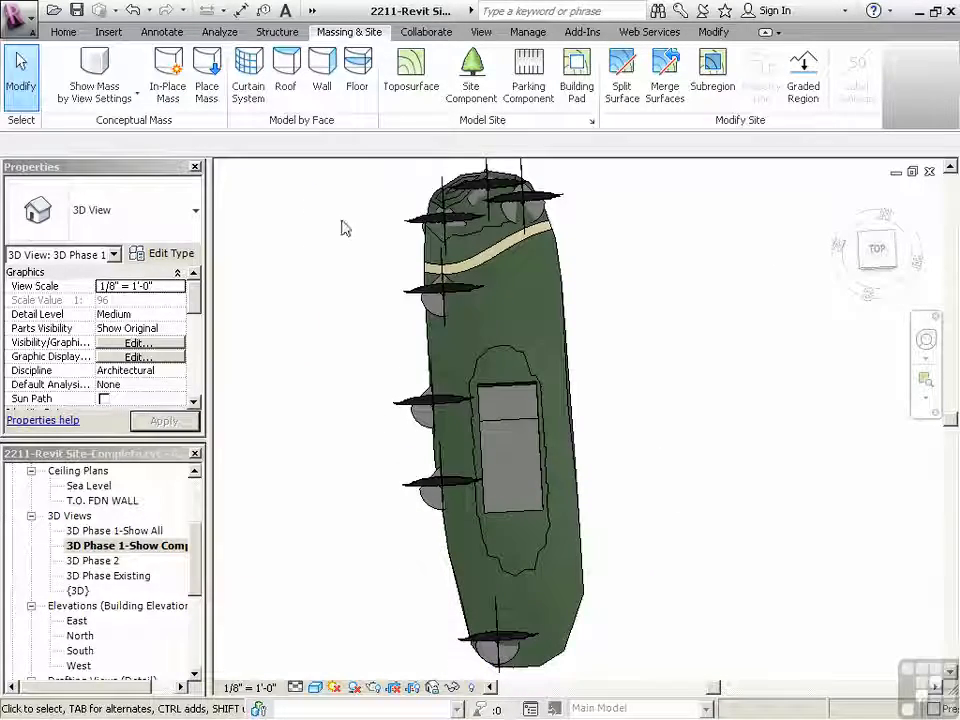
{"action": "left_click", "coordinate": [108, 31]}
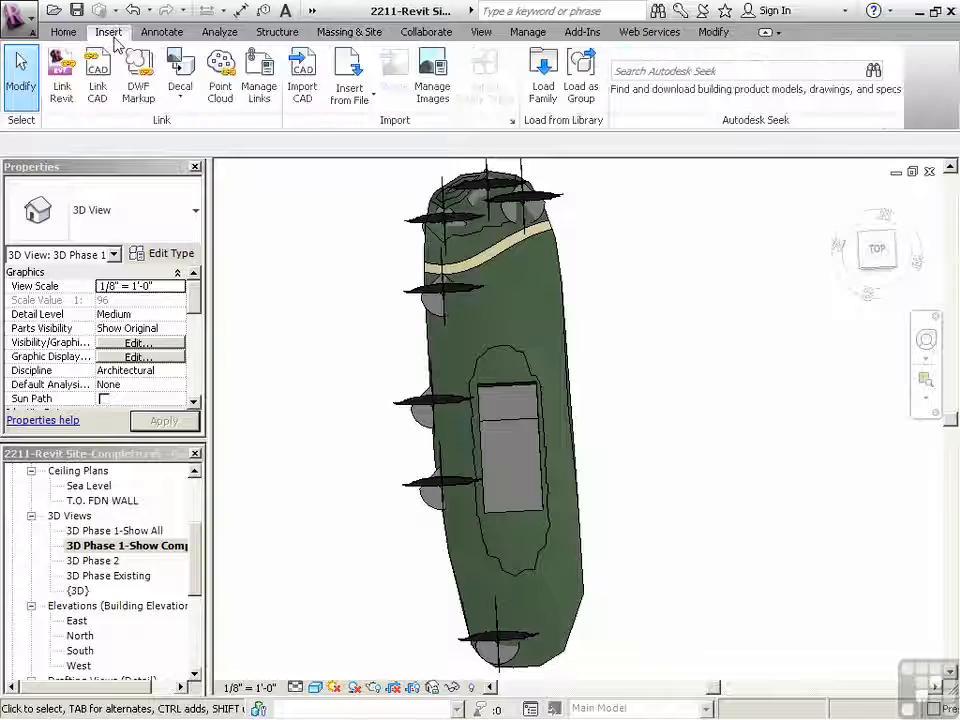
{"action": "left_click", "coordinate": [543, 76]}
{"action": "double_click", "coordinate": [240, 364]}
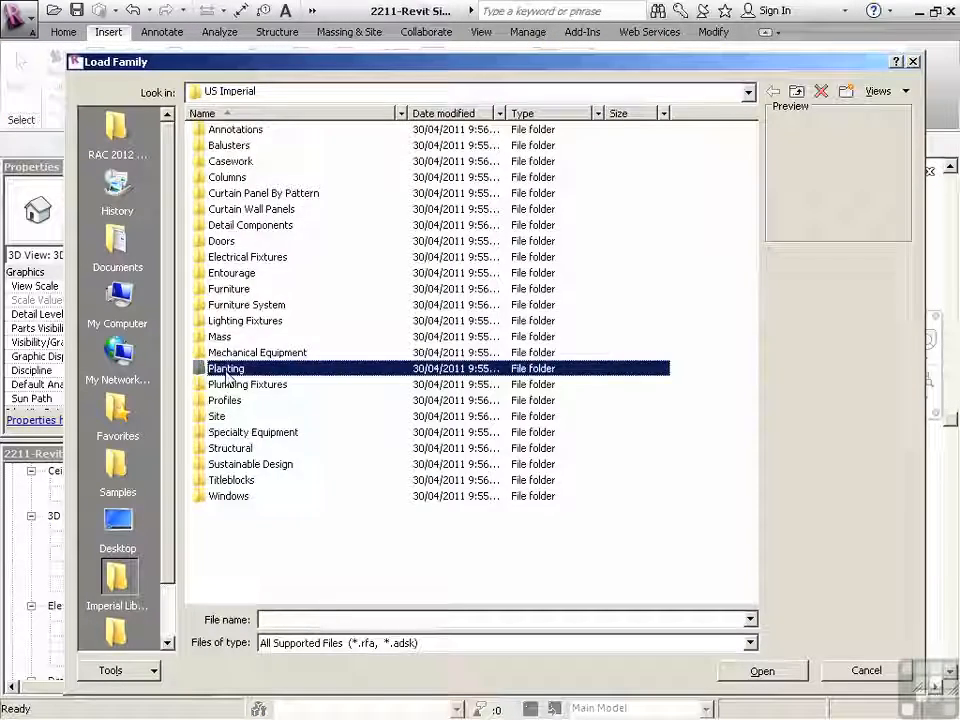
{"action": "double_click", "coordinate": [252, 161]}
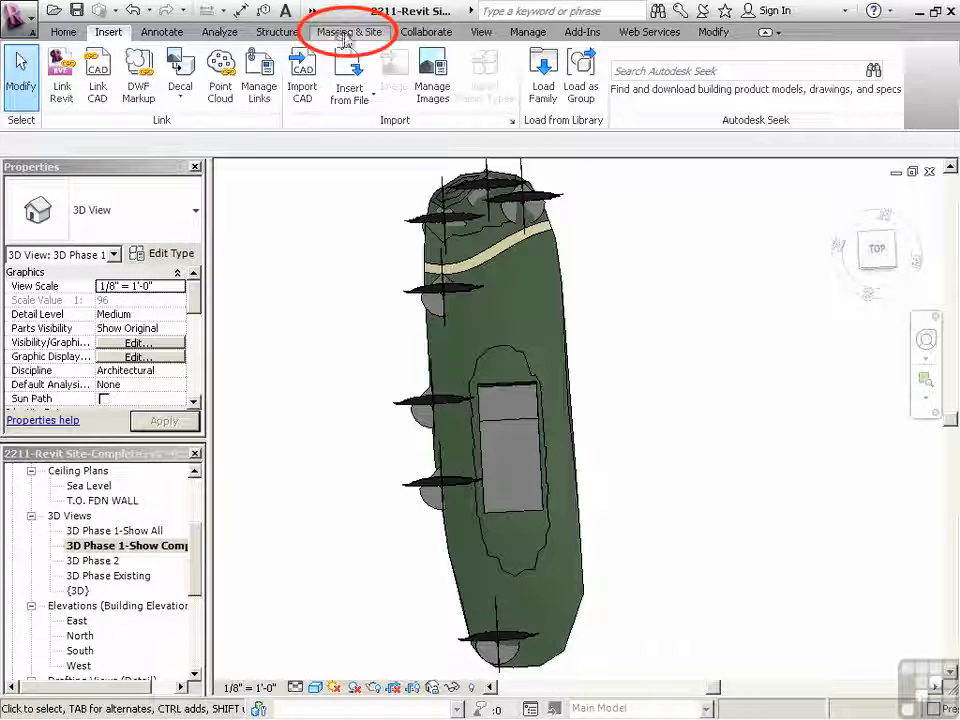
- Place seven Norway Spruce - 15' site components in a row along the west edge, beside and north of the building pads
{"action": "left_click", "coordinate": [345, 33]}
{"action": "left_click", "coordinate": [471, 72]}
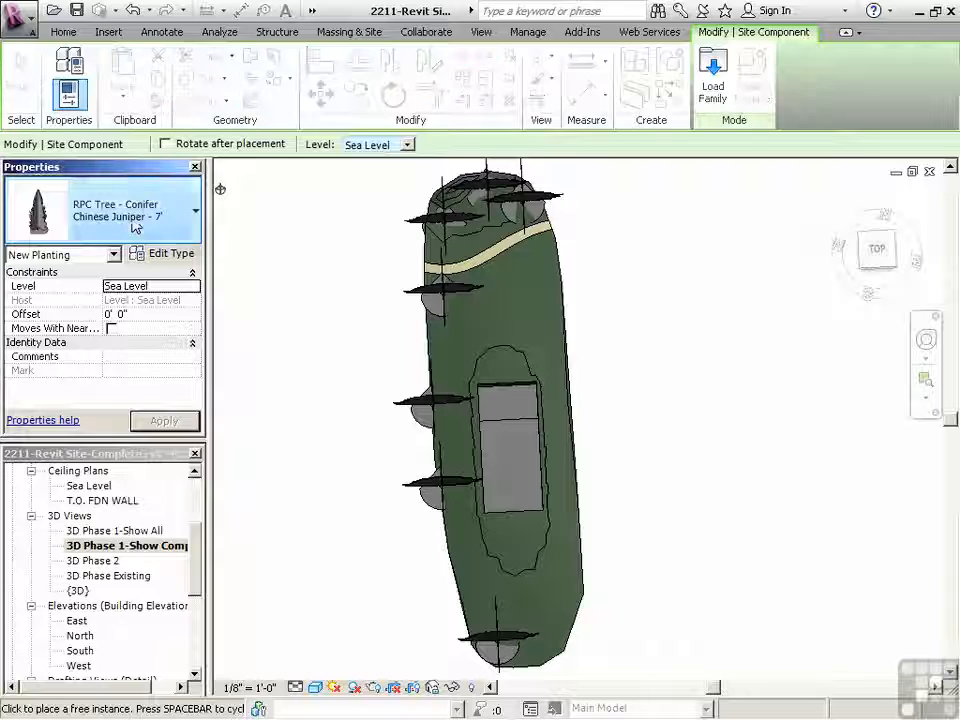
{"action": "left_click", "coordinate": [175, 210]}
{"action": "left_click", "coordinate": [100, 377]}
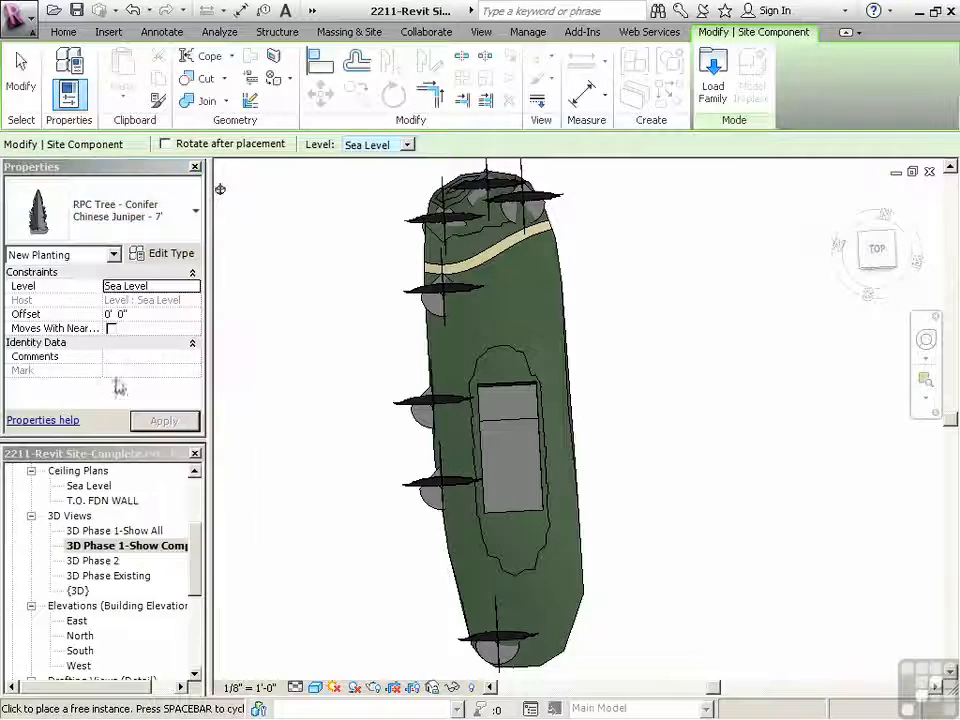
{"action": "scroll", "coordinate": [461, 512], "scroll_direction": "up", "scroll_amount": 5}
{"action": "left_click", "coordinate": [466, 486]}
{"action": "left_click", "coordinate": [465, 444]}
{"action": "left_click", "coordinate": [456, 400]}
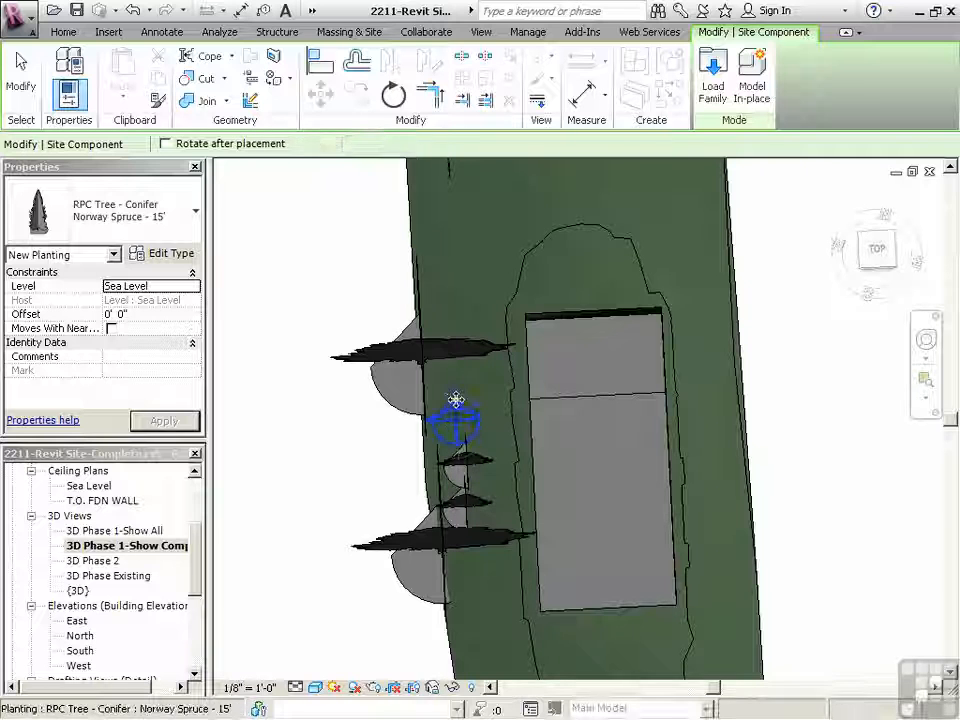
{"action": "left_click", "coordinate": [453, 355]}
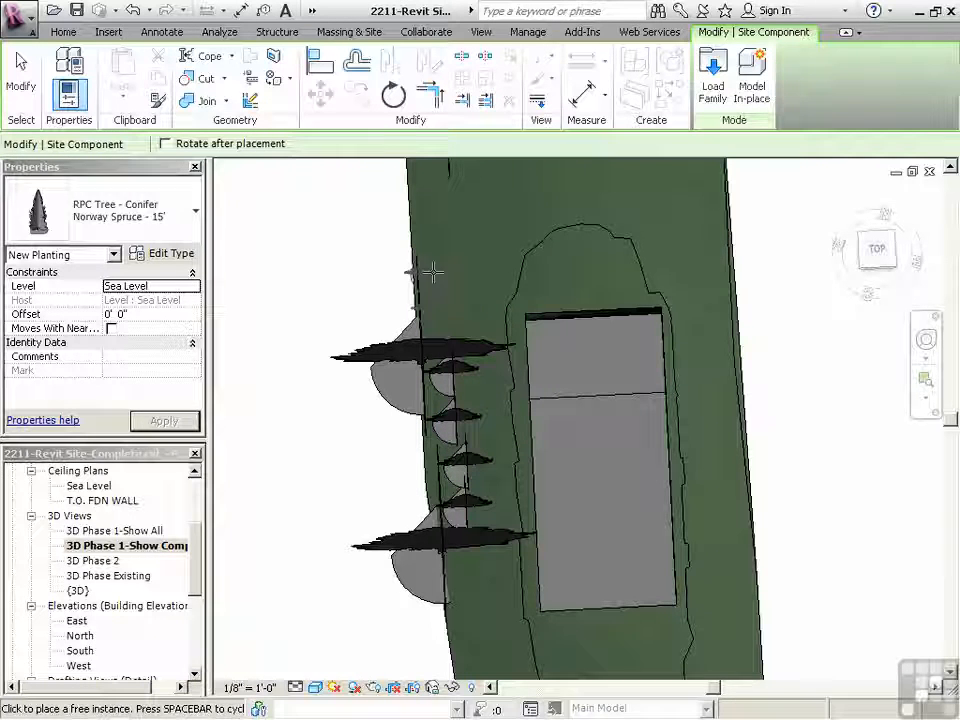
{"action": "left_click", "coordinate": [440, 301]}
{"action": "left_click", "coordinate": [433, 258]}
{"action": "left_click", "coordinate": [427, 211]}
- Place five Norway Spruce - 15' trees on the ground just north of the curved path
{"action": "scroll", "coordinate": [480, 588], "scroll_direction": "down", "scroll_amount": 2}
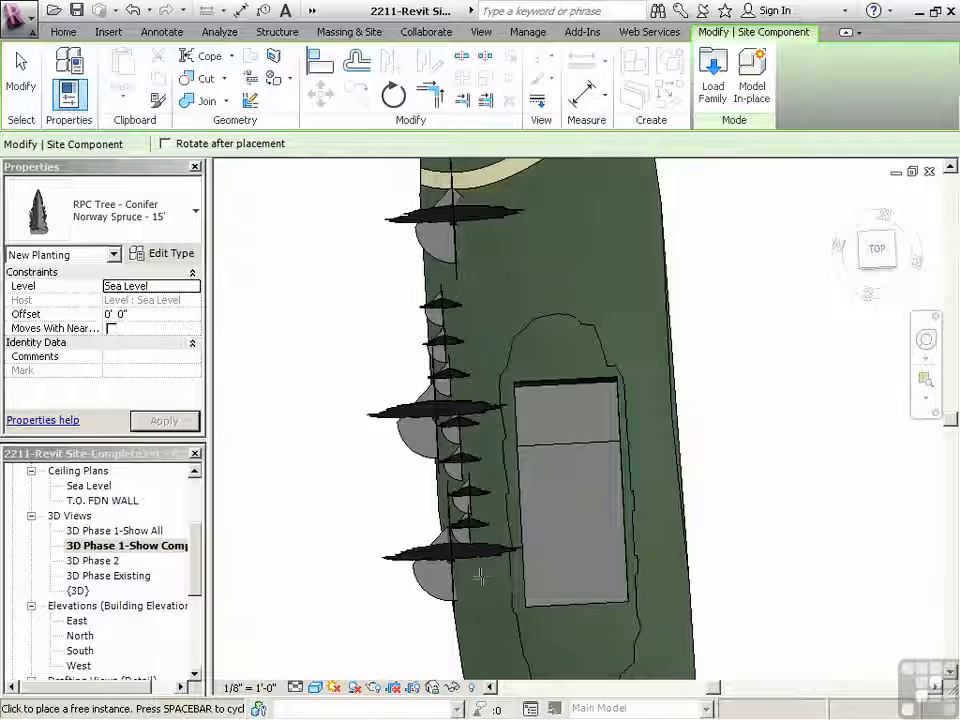
{"action": "scroll", "coordinate": [480, 588], "scroll_direction": "down", "scroll_amount": 1}
{"action": "middle_click_drag", "start_coordinate": [501, 334], "coordinate": [491, 516]}
{"action": "scroll", "coordinate": [461, 340], "scroll_direction": "up", "scroll_amount": 2}
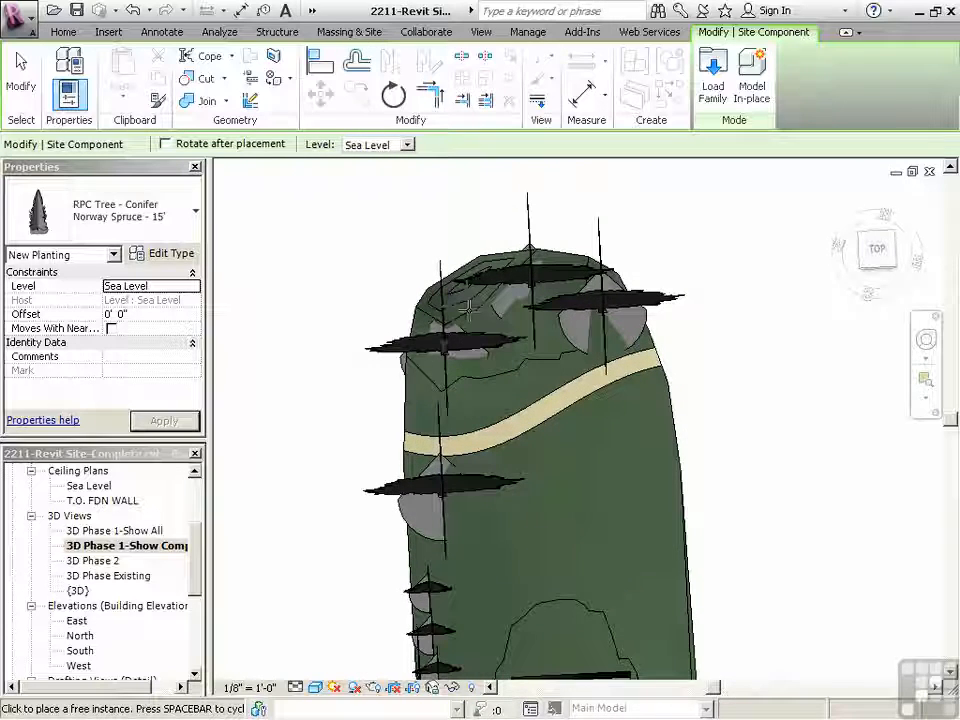
{"action": "scroll", "coordinate": [421, 394], "scroll_direction": "up", "scroll_amount": 2}
{"action": "left_click", "coordinate": [425, 399]}
{"action": "left_click", "coordinate": [490, 401]}
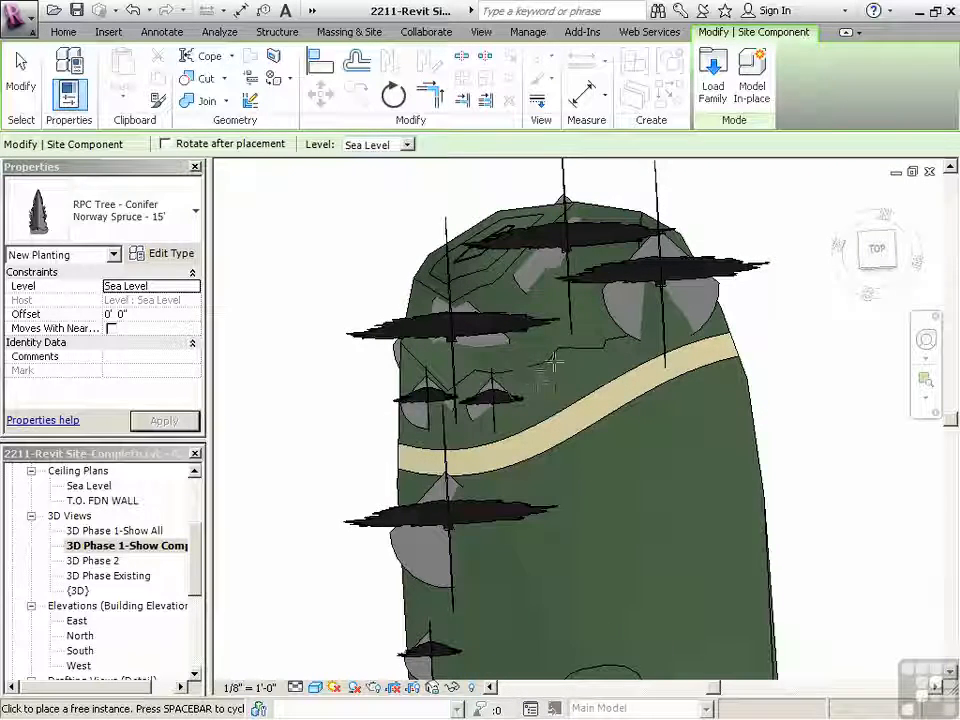
- Place two Norway Spruce - 15' trees on the east side of the site, just southeast of the building pads, and finish placing
{"action": "scroll", "coordinate": [555, 225], "scroll_direction": "down", "scroll_amount": 3}
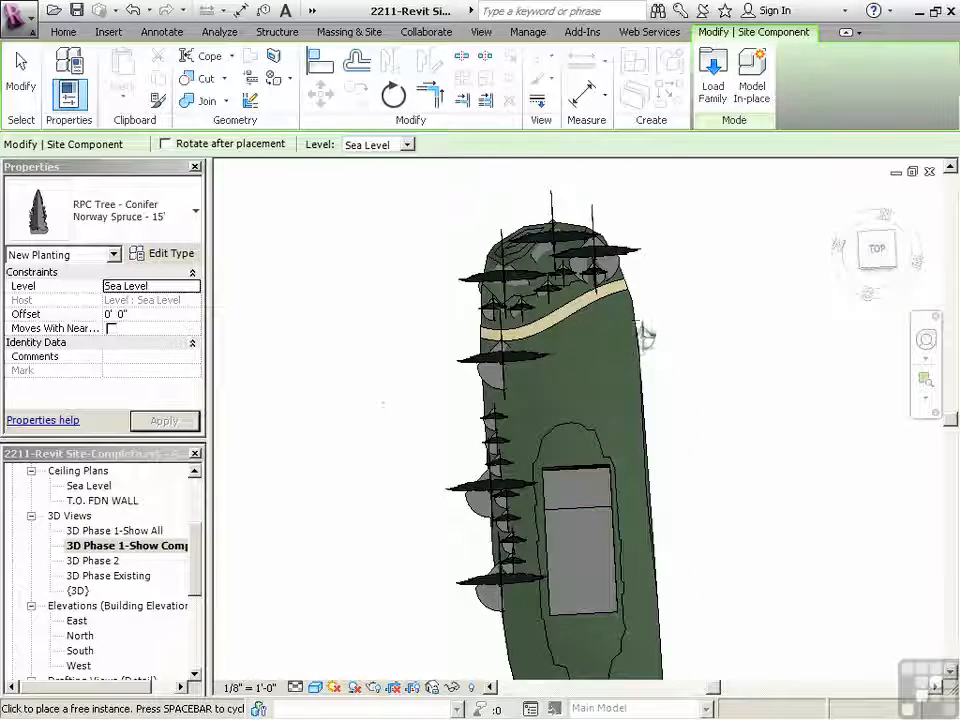
{"action": "scroll", "coordinate": [590, 279], "scroll_direction": "up", "scroll_amount": 3}
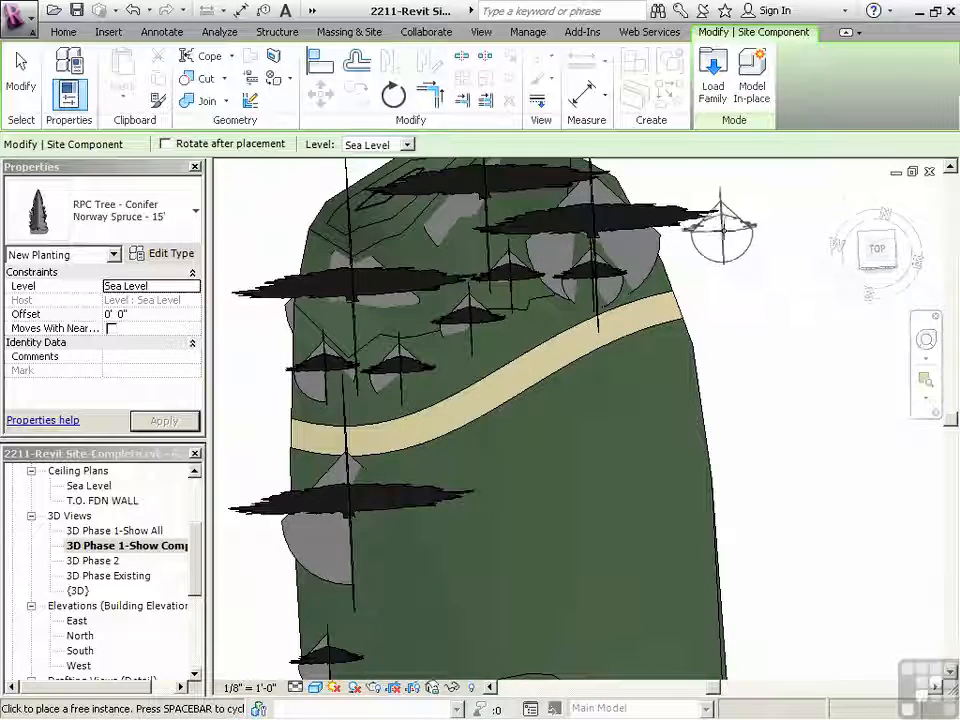
{"action": "scroll", "coordinate": [722, 225], "scroll_direction": "down", "scroll_amount": 4}
{"action": "middle_click_drag", "start_coordinate": [720, 556], "coordinate": [612, 400]}
{"action": "scroll", "coordinate": [610, 402], "scroll_direction": "up", "scroll_amount": 1}
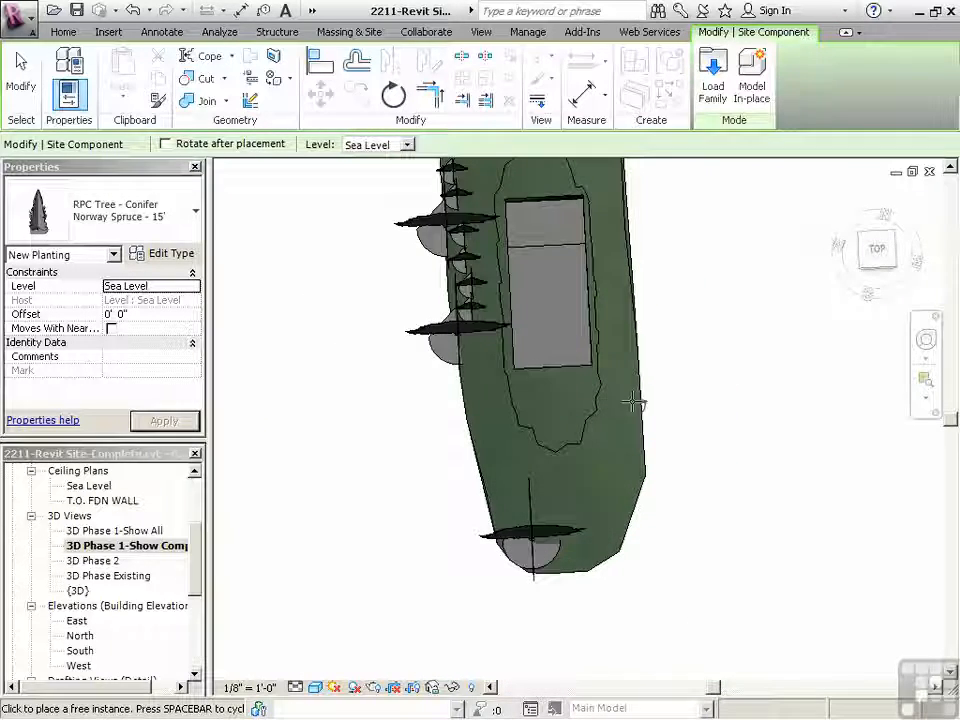
{"action": "left_click", "coordinate": [608, 398]}
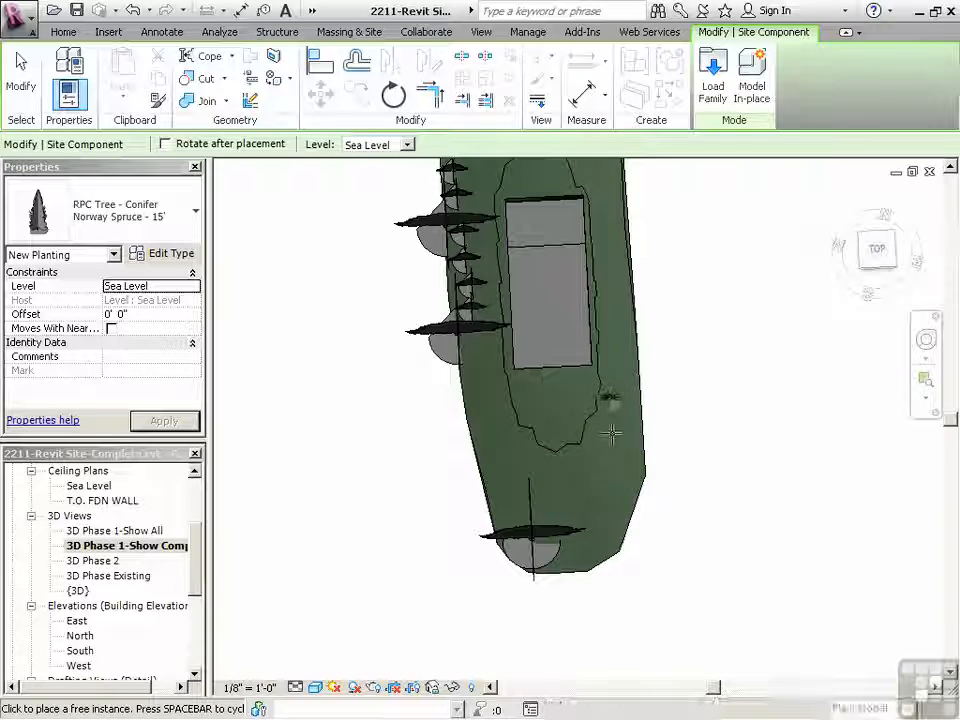
{"action": "left_click", "coordinate": [616, 432]}
{"action": "key", "text": "Escape"}
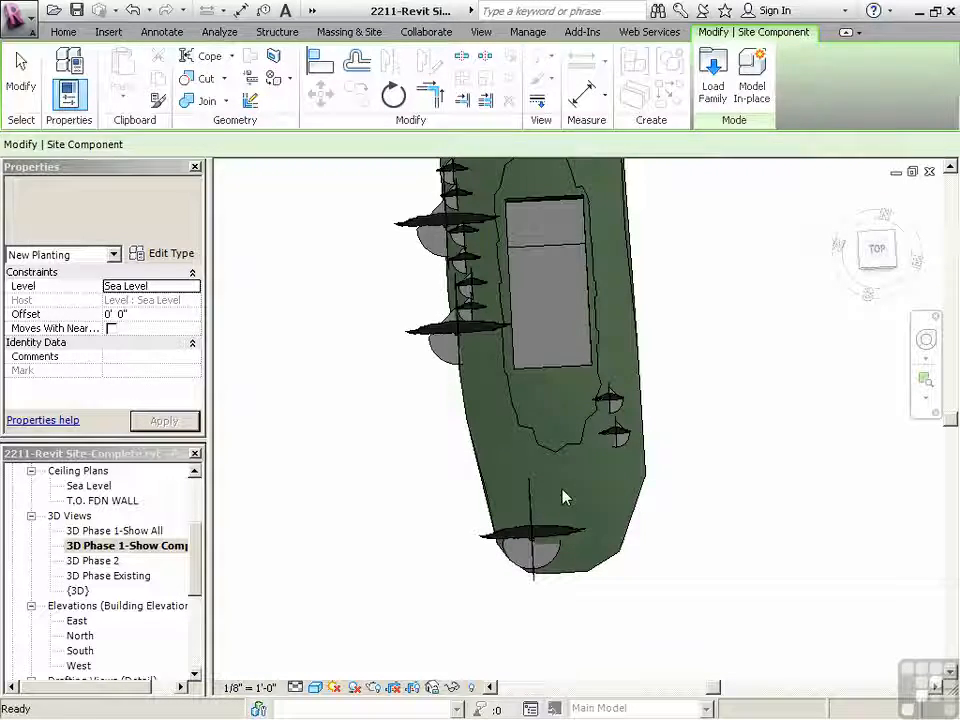
- Set the height of the Red Maple - 30' tree type to 20'
{"action": "middle_click_drag", "start_coordinate": [565, 490], "coordinate": [526, 555]}
{"action": "scroll", "coordinate": [526, 555], "scroll_direction": "down", "scroll_amount": 1}
{"action": "left_click_drag", "start_coordinate": [897, 272], "coordinate": [399, 539]}
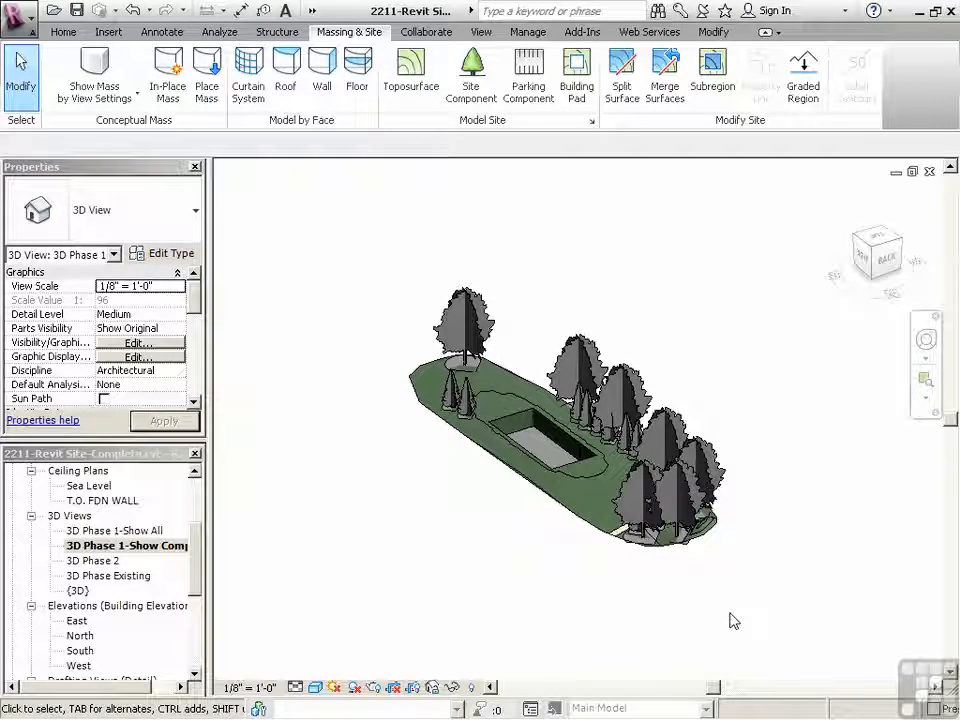
{"action": "scroll", "coordinate": [671, 349], "scroll_direction": "up", "scroll_amount": 1}
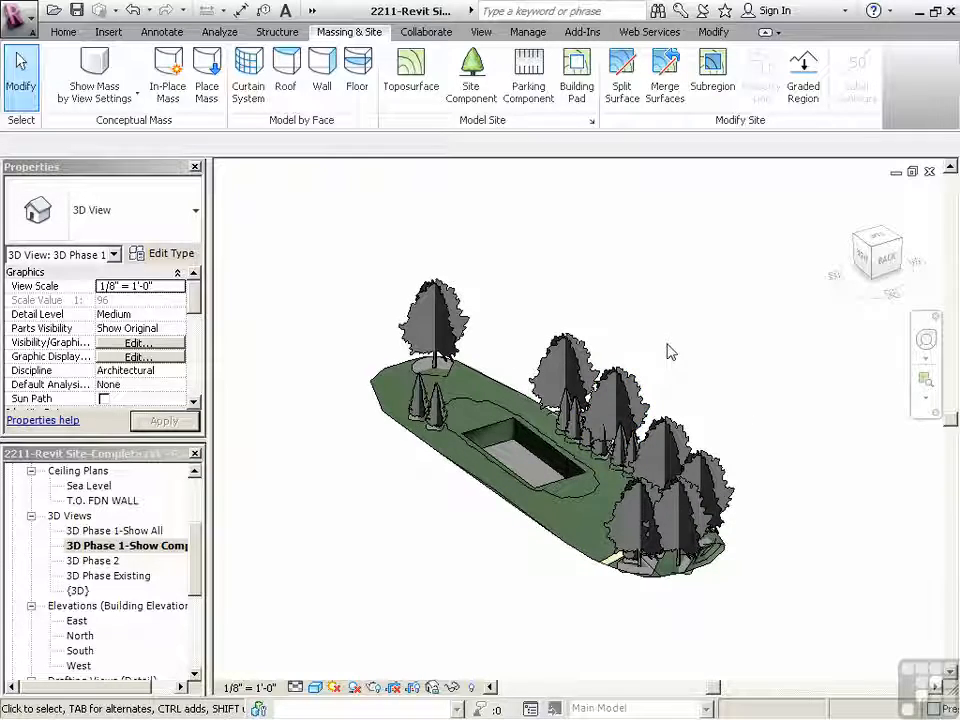
{"action": "scroll", "coordinate": [560, 327], "scroll_direction": "up", "scroll_amount": 2}
{"action": "left_click", "coordinate": [562, 365]}
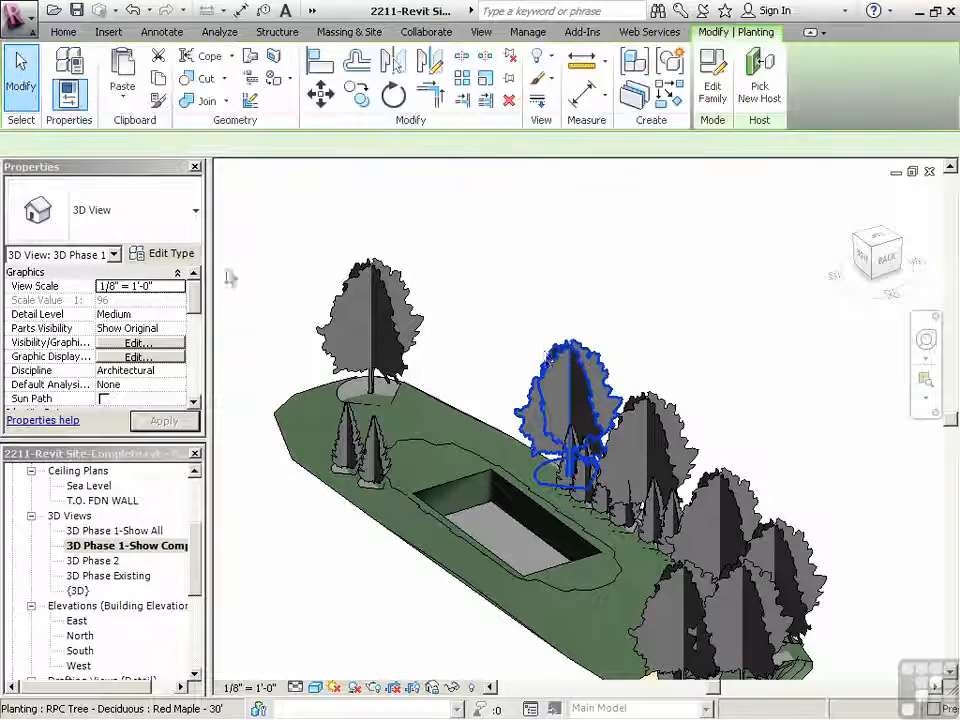
{"action": "left_click", "coordinate": [172, 254]}
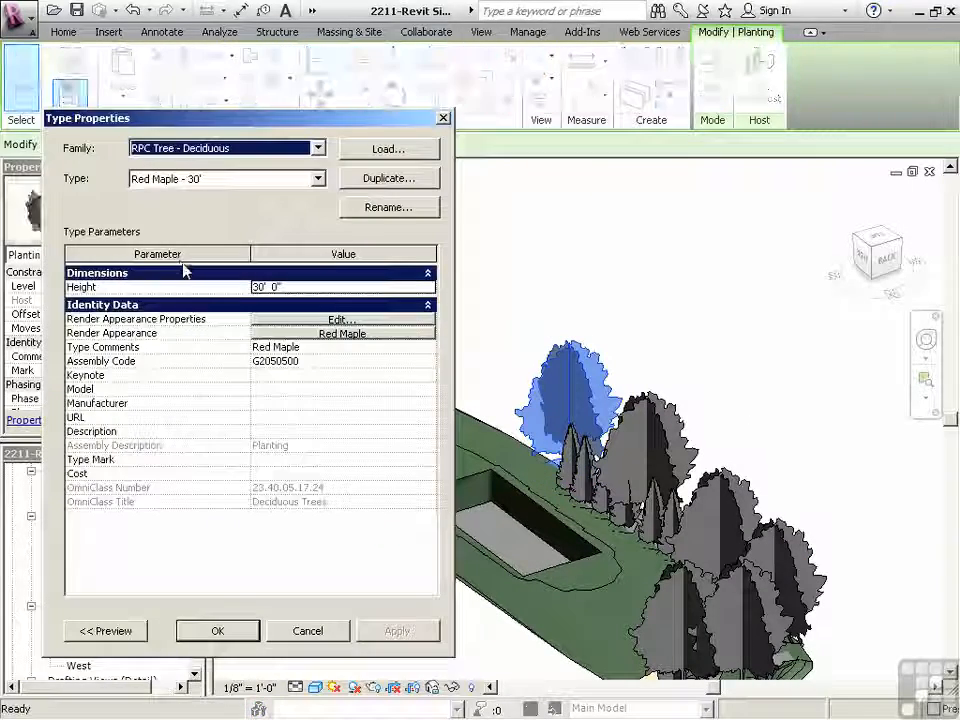
{"action": "left_click", "coordinate": [301, 288]}
{"action": "type", "text": "20"}
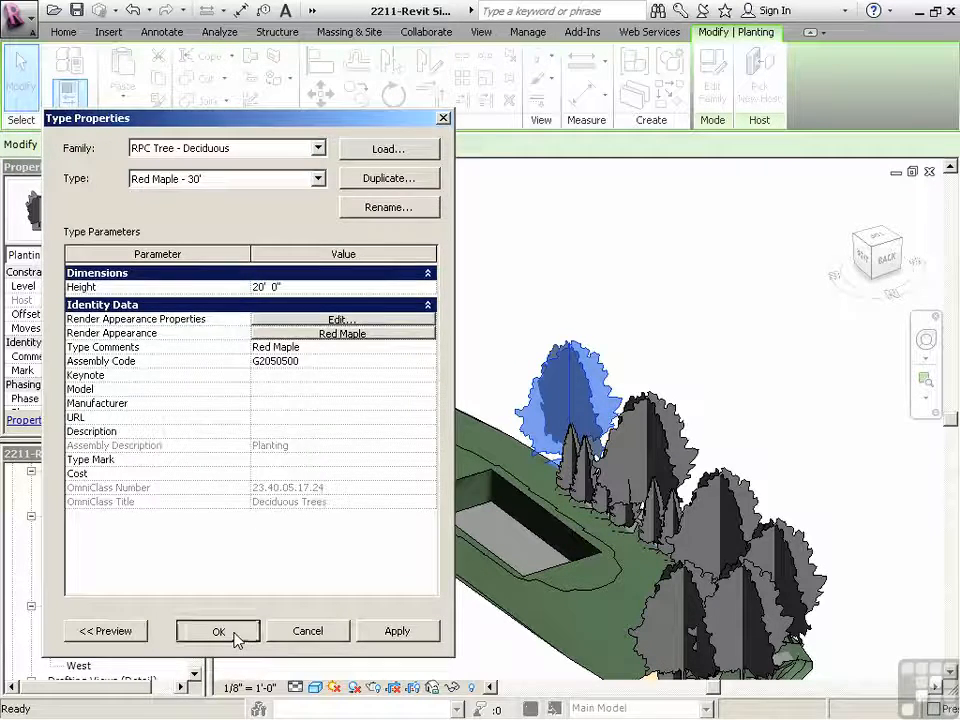
{"action": "left_click", "coordinate": [217, 631]}
{"action": "left_click", "coordinate": [356, 606]}
- Restore the height of the Red Maple - 30' tree type to 30' 0"
{"action": "left_click", "coordinate": [540, 405]}
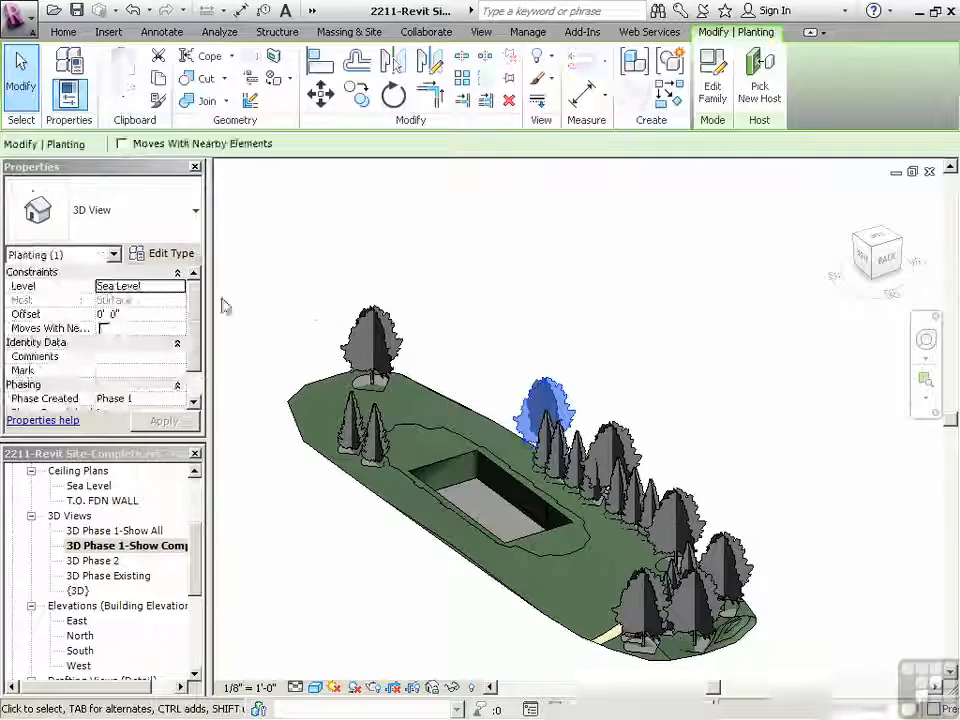
{"action": "left_click", "coordinate": [158, 254]}
{"action": "left_click", "coordinate": [311, 289]}
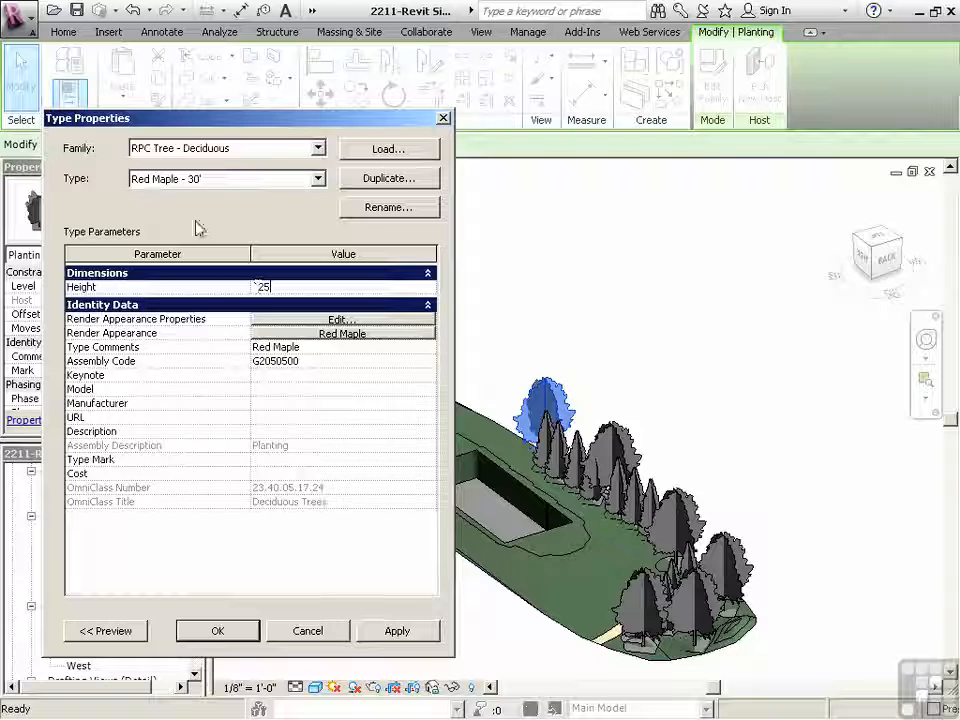
{"action": "left_click_drag", "start_coordinate": [295, 288], "coordinate": [204, 289]}
{"action": "type", "text": "30' 0\""}
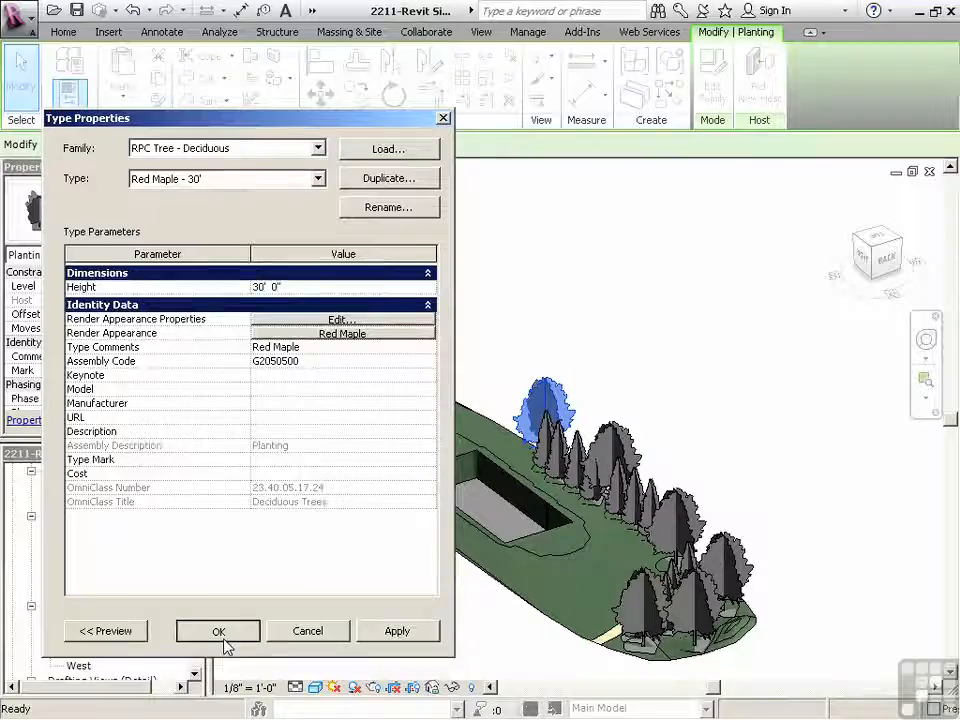
{"action": "left_click", "coordinate": [220, 632]}
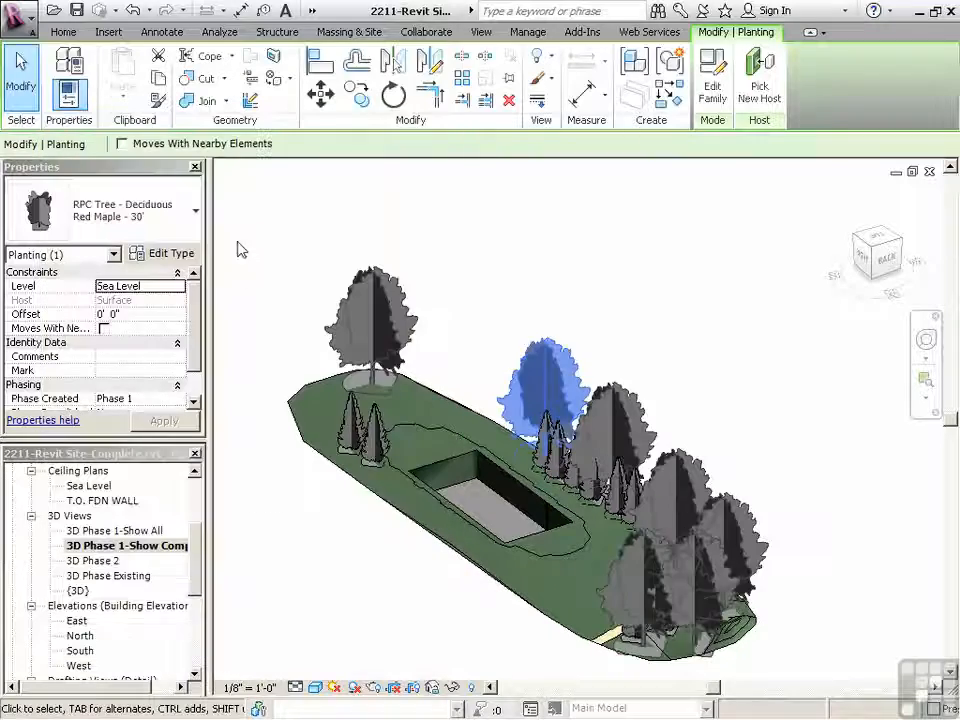
- Duplicate the selected maple's type as Red Maple - 20 and reduce the new type's height to match its name
{"action": "left_click", "coordinate": [158, 254]}
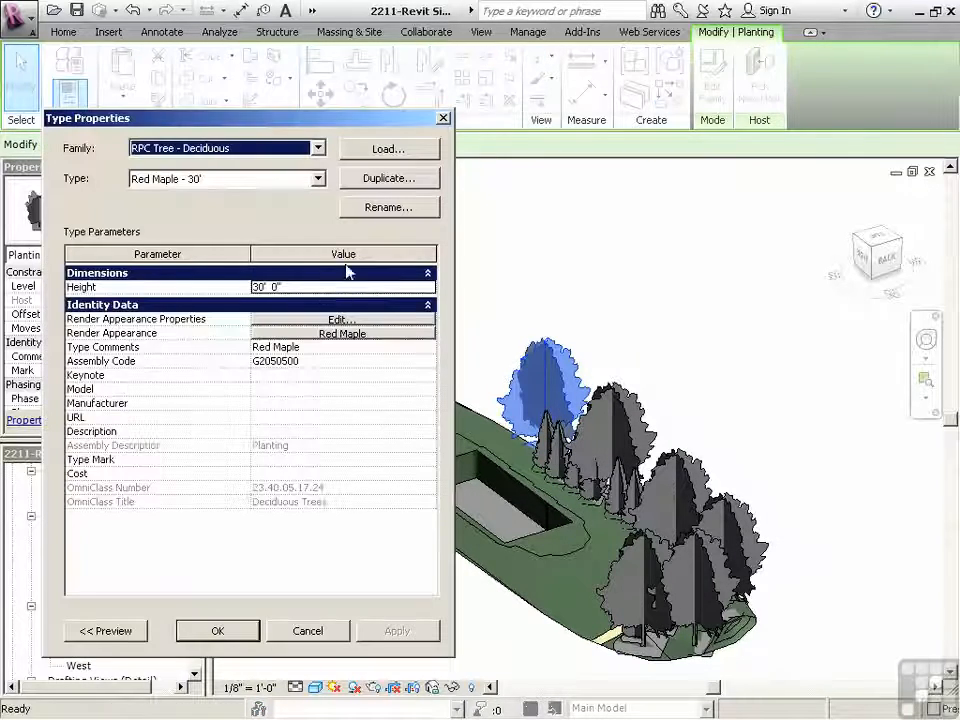
{"action": "left_click", "coordinate": [372, 180]}
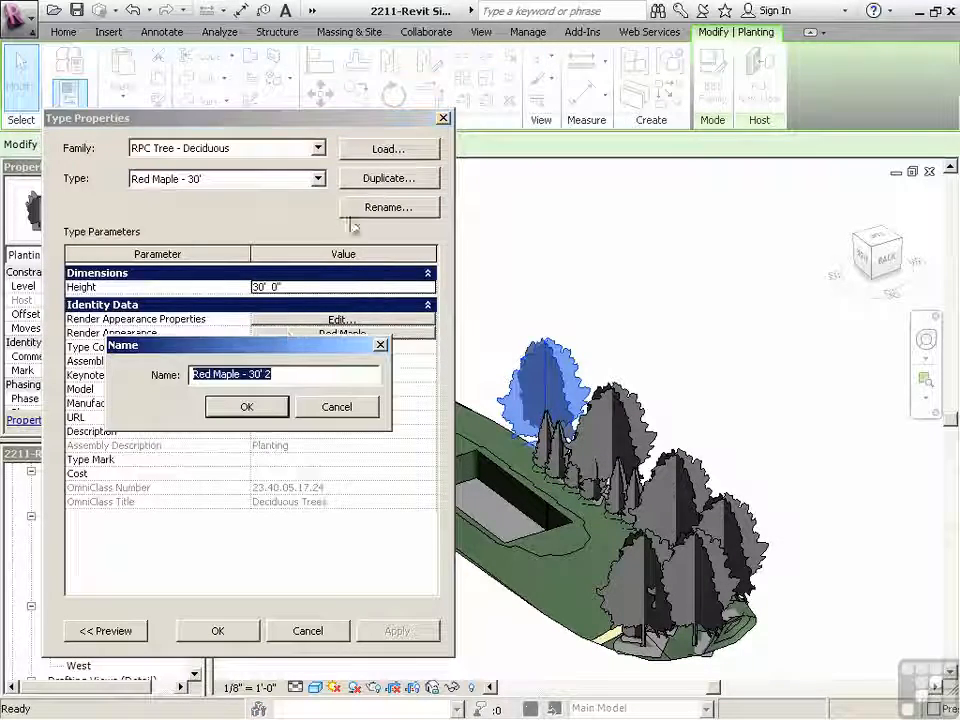
{"action": "left_click", "coordinate": [277, 374]}
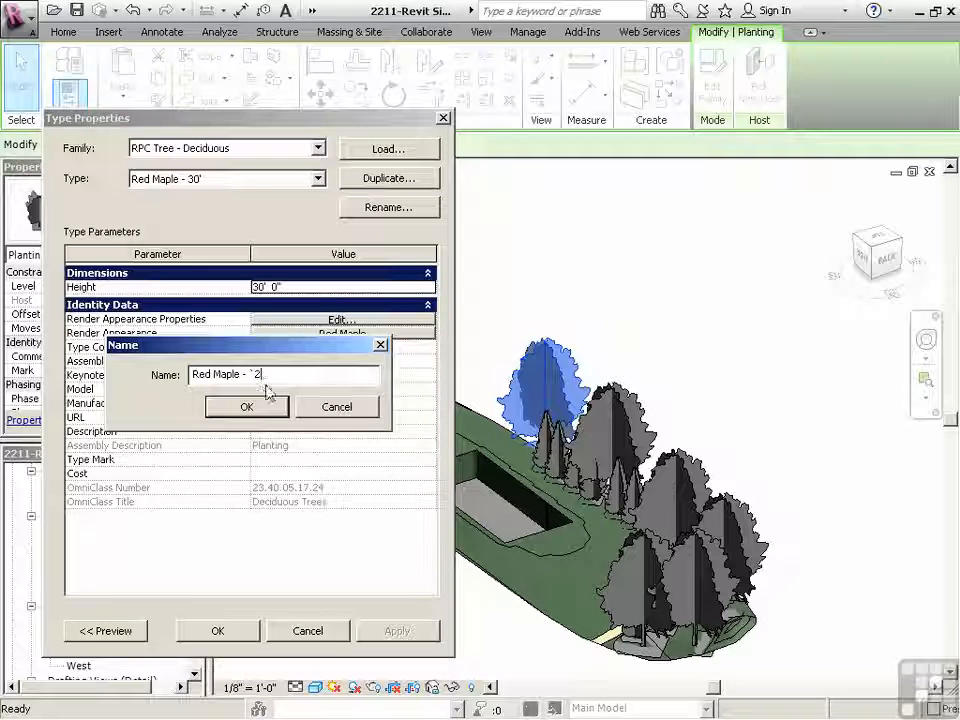
{"action": "key", "text": "Return"}
{"action": "left_click", "coordinate": [298, 289]}
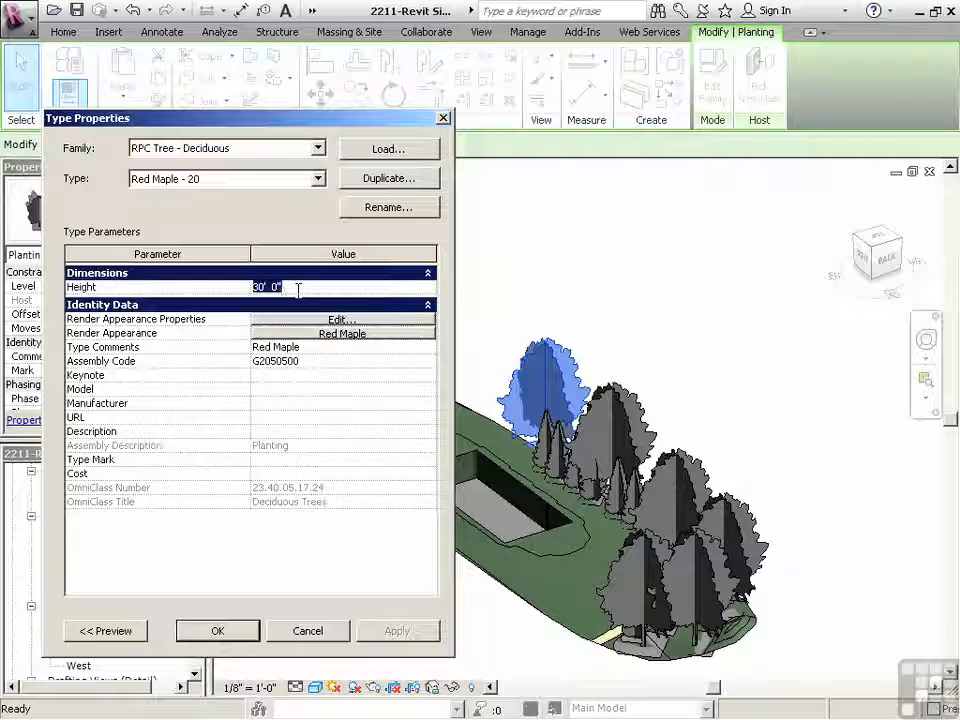
{"action": "left_click", "coordinate": [217, 632]}
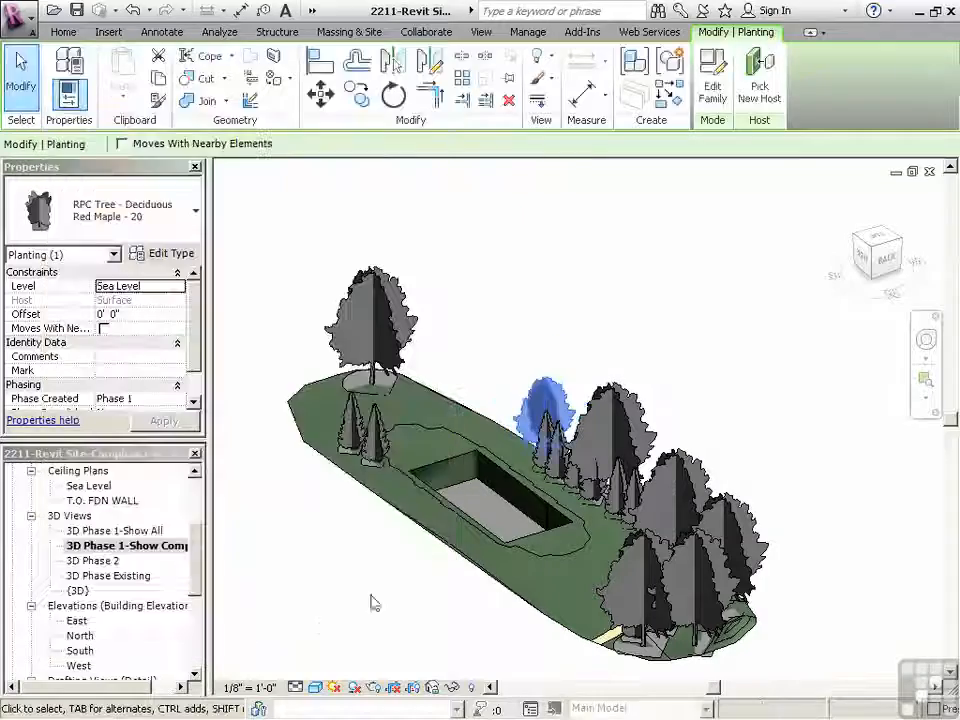
{"action": "left_click", "coordinate": [322, 623]}
- Start a floor and sketch a rectangular boundary about 408' by 440' around the whole site in top view
{"action": "middle_click_drag", "start_coordinate": [496, 553], "coordinate": [500, 366], "text": "shift"}
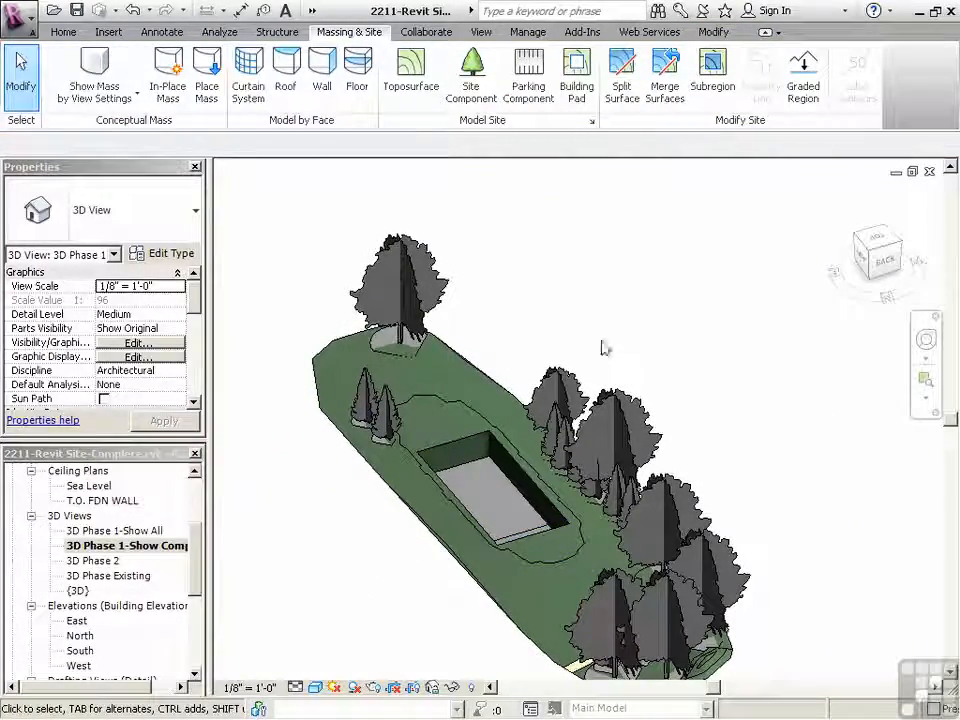
{"action": "scroll", "coordinate": [651, 344], "scroll_direction": "down", "scroll_amount": 1}
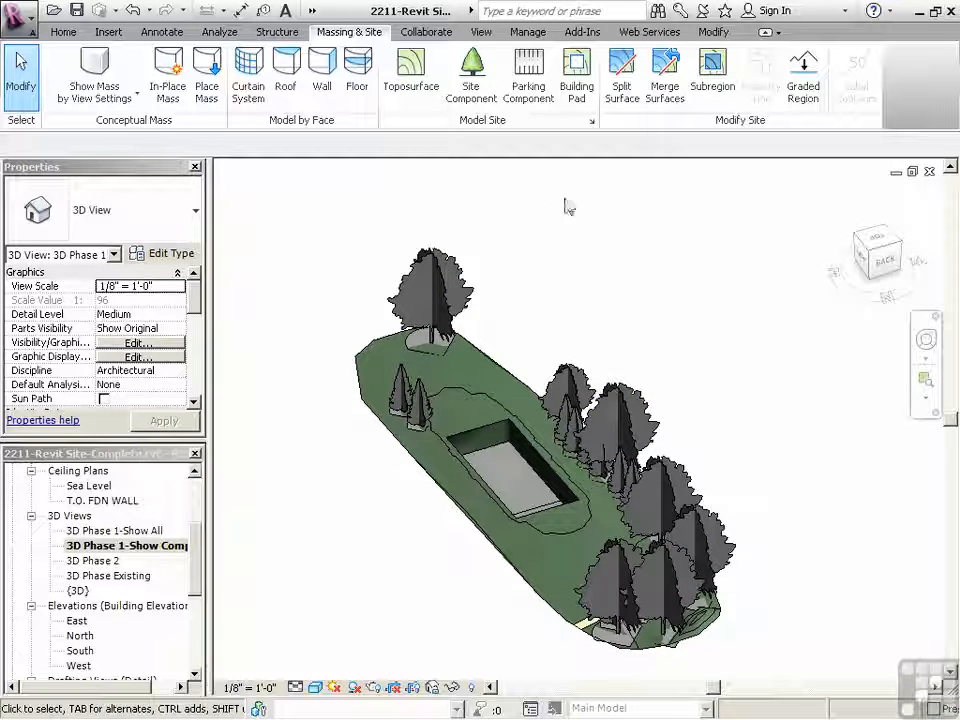
{"action": "left_click", "coordinate": [876, 242]}
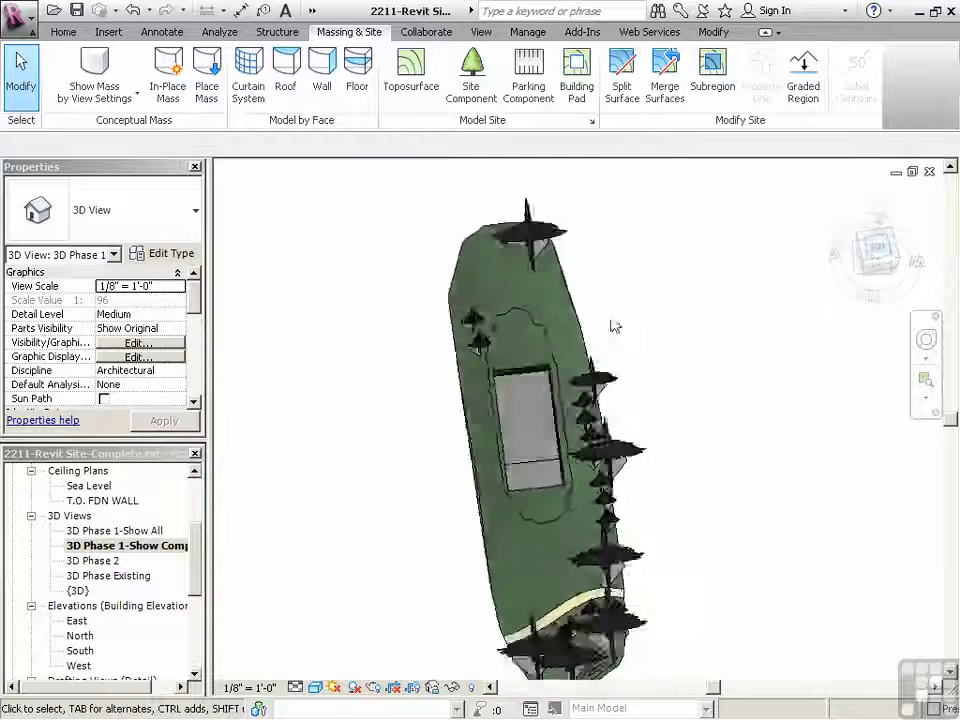
{"action": "scroll", "coordinate": [392, 562], "scroll_direction": "down", "scroll_amount": 4}
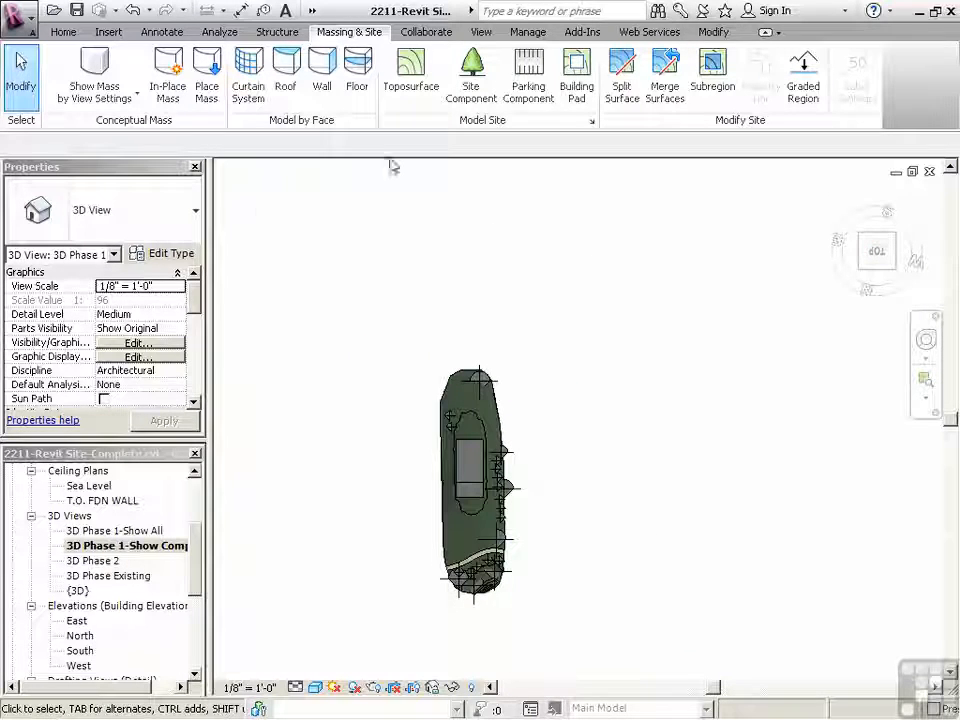
{"action": "scroll", "coordinate": [515, 256], "scroll_direction": "down", "scroll_amount": 1}
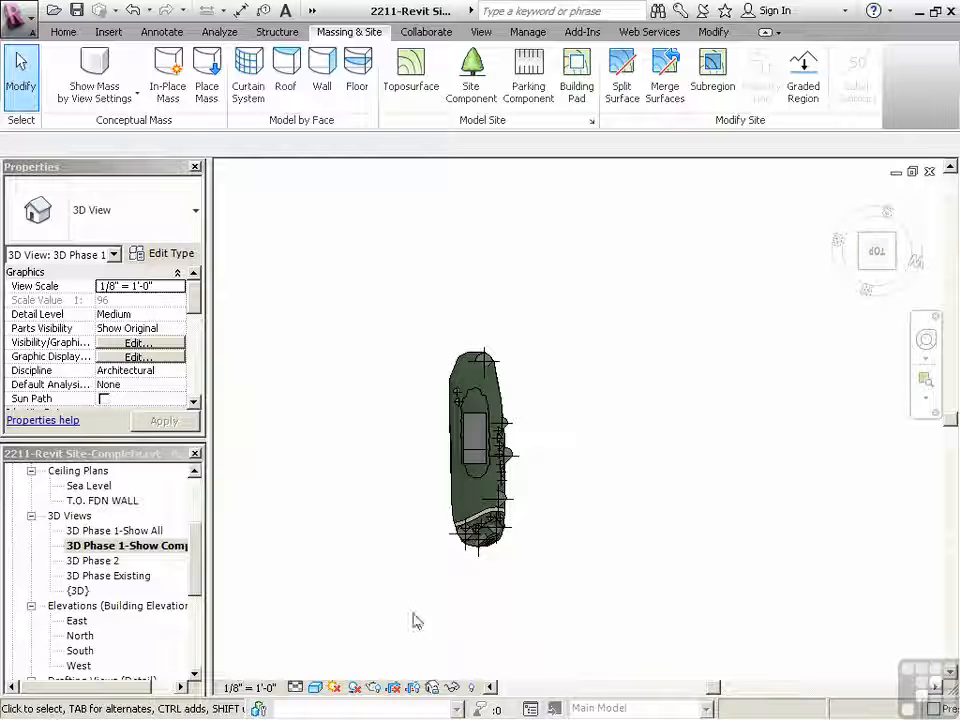
{"action": "middle_click_drag", "start_coordinate": [414, 614], "coordinate": [441, 542]}
{"action": "scroll", "coordinate": [524, 550], "scroll_direction": "down", "scroll_amount": 1}
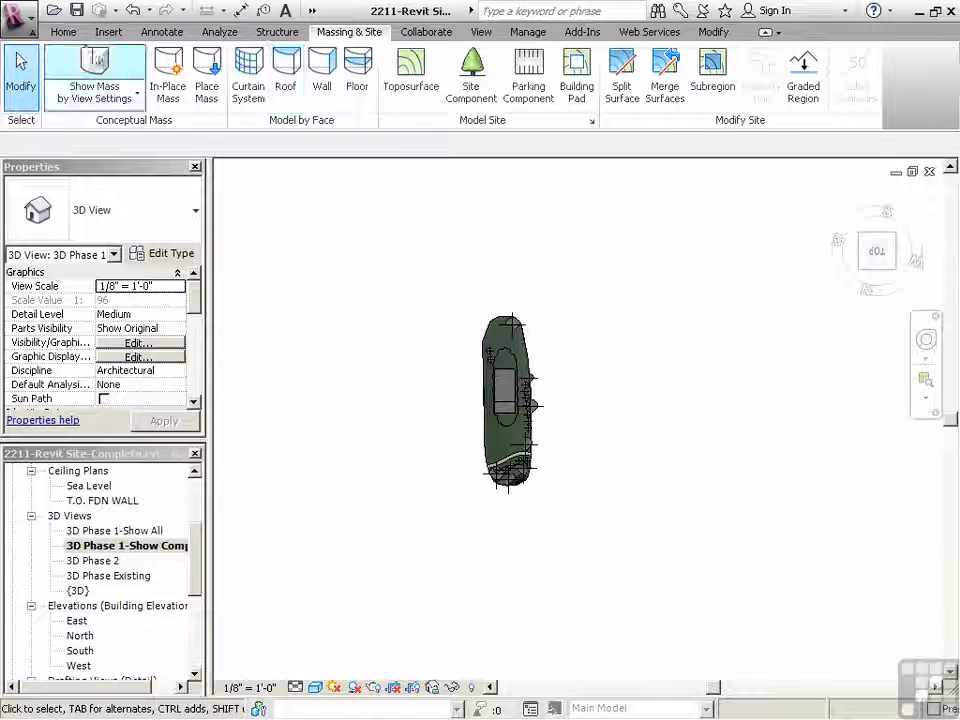
{"action": "left_click", "coordinate": [62, 32]}
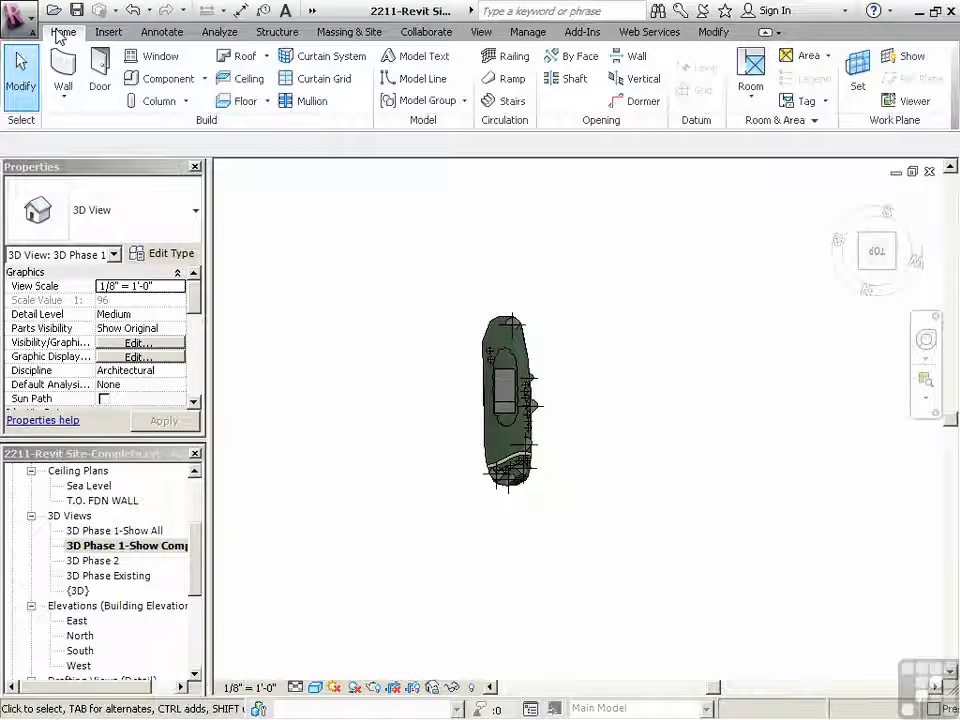
{"action": "left_click", "coordinate": [242, 101]}
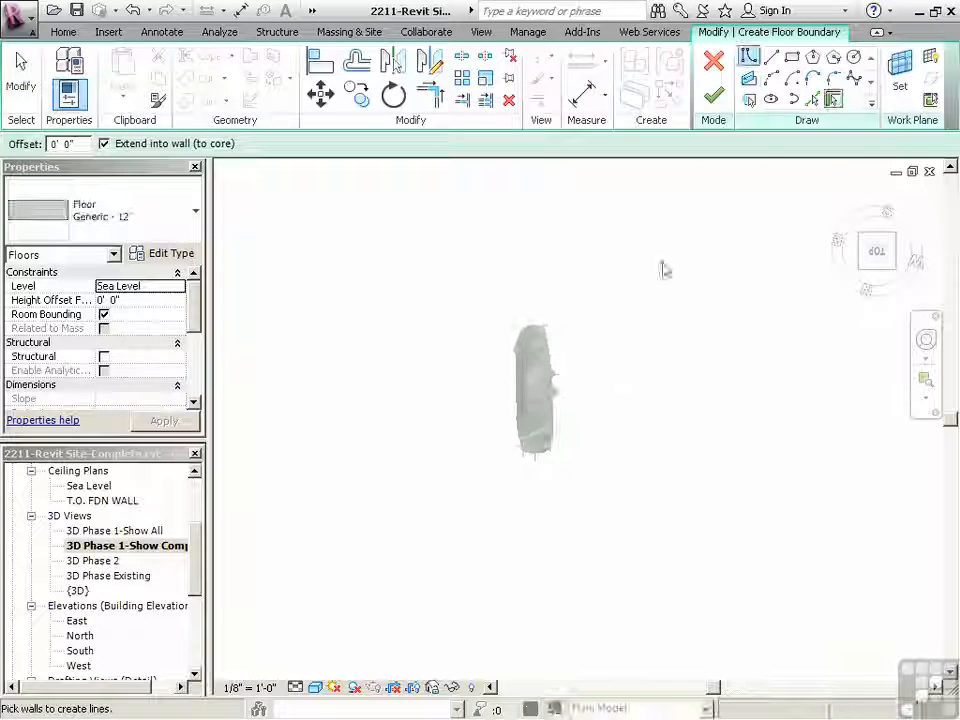
{"action": "left_click", "coordinate": [791, 57]}
{"action": "left_click", "coordinate": [375, 198]}
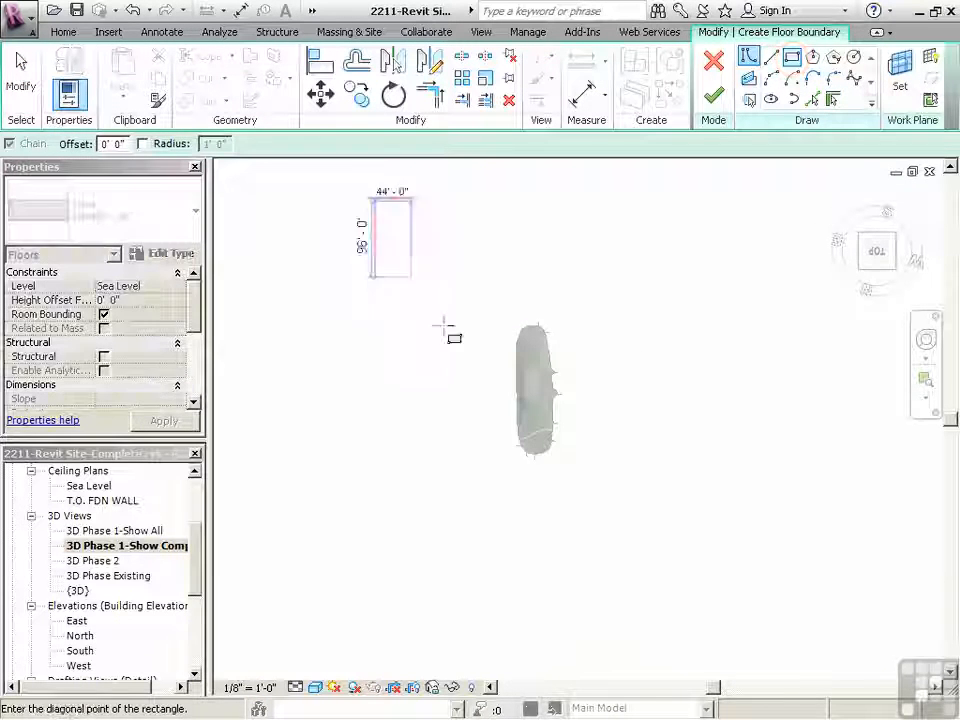
{"action": "left_click", "coordinate": [711, 574]}
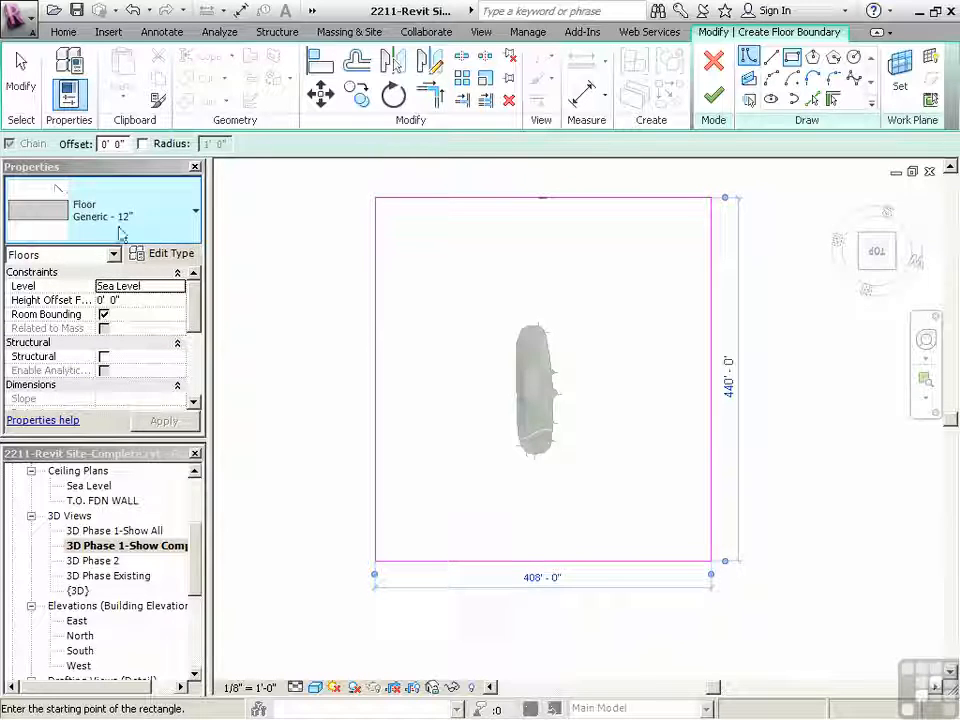
- Duplicate the Generic - 12" floor type under the name 1
{"action": "left_click", "coordinate": [166, 253]}
{"action": "left_click", "coordinate": [396, 180]}
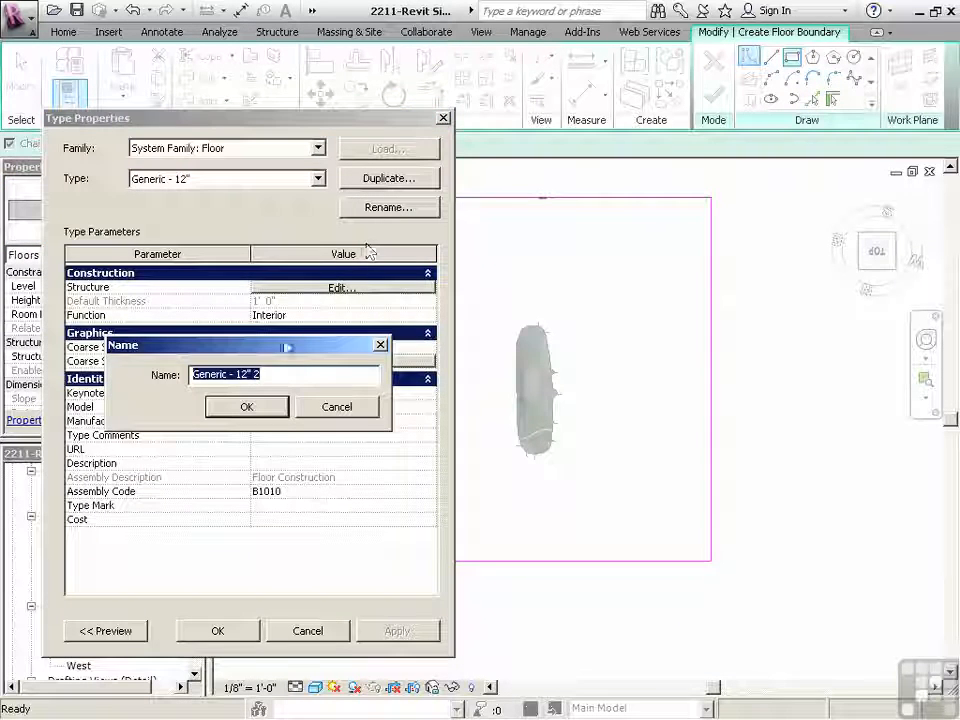
{"action": "left_click_drag", "start_coordinate": [219, 377], "coordinate": [158, 384]}
{"action": "type", "text": "1"}
{"action": "left_click", "coordinate": [240, 407]}
- Duplicate the Paint material under the name white for the structure layer of floor type 1
{"action": "left_click", "coordinate": [275, 287]}
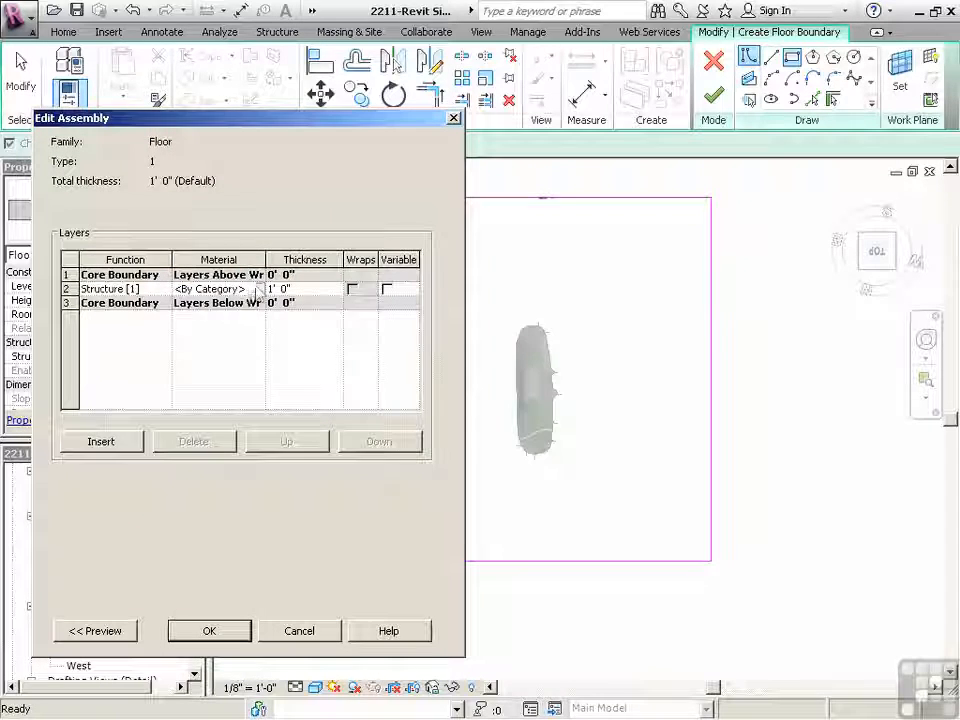
{"action": "left_click", "coordinate": [255, 288]}
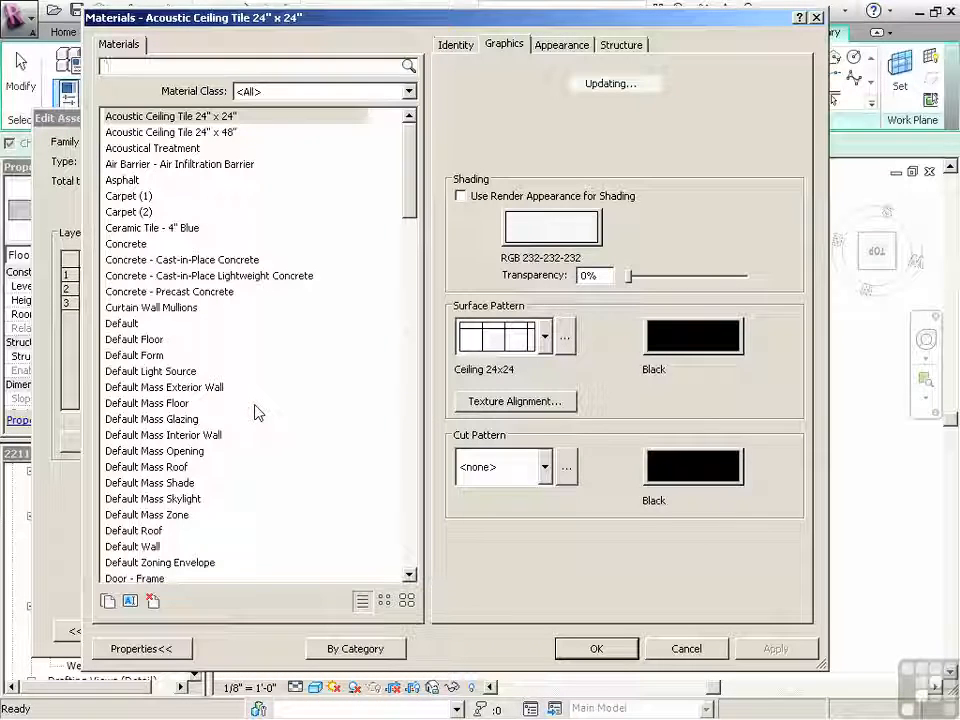
{"action": "left_click", "coordinate": [107, 600]}
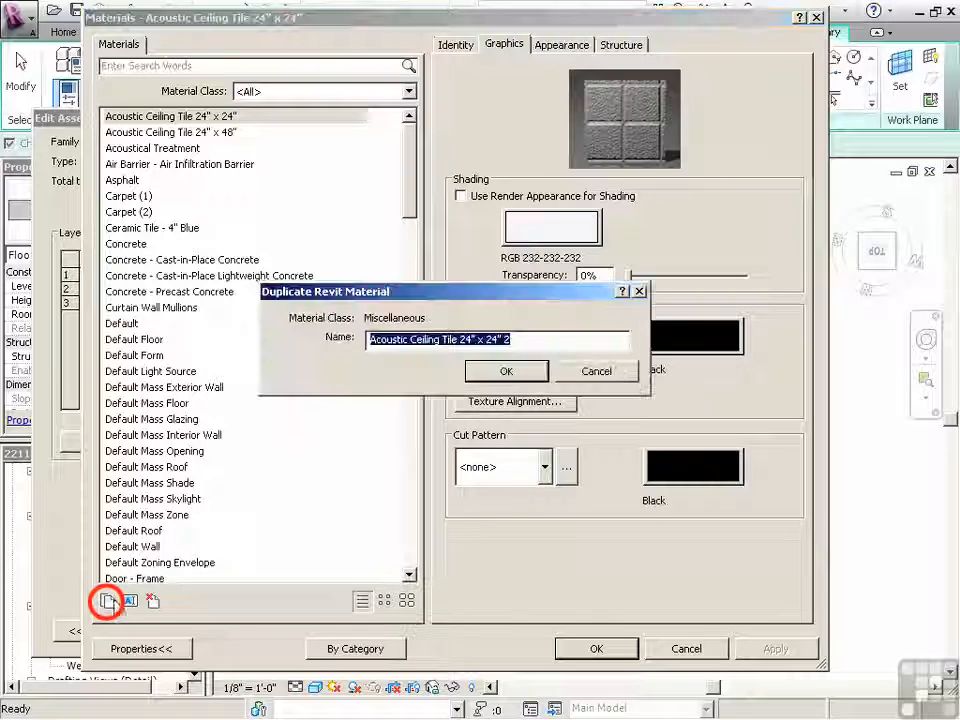
{"action": "key", "text": "Escape"}
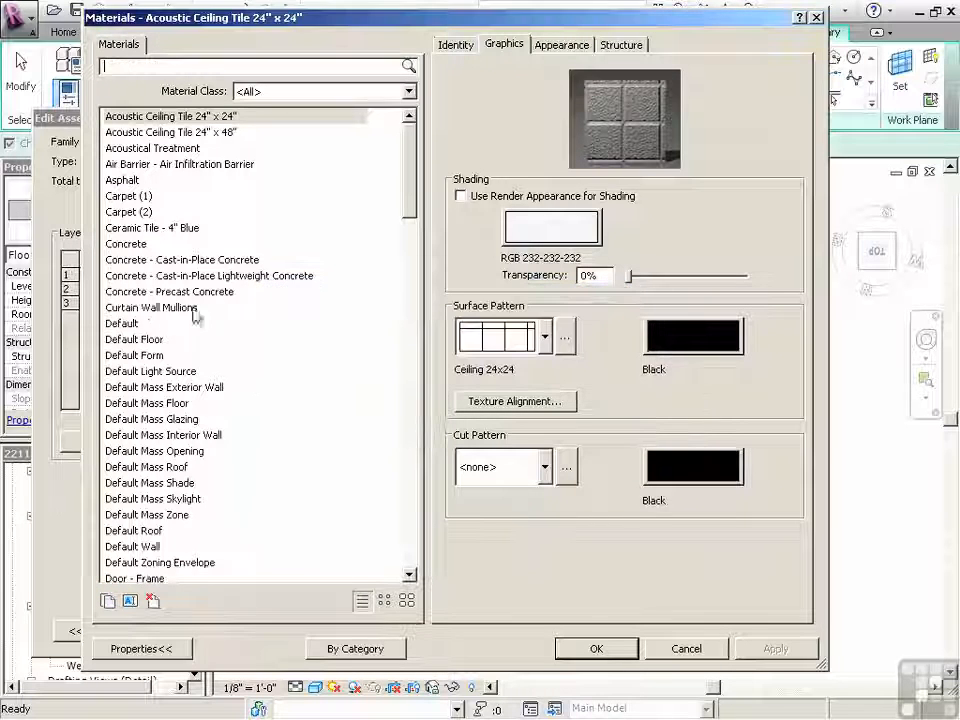
{"action": "left_click", "coordinate": [176, 371]}
{"action": "key", "text": "p"}
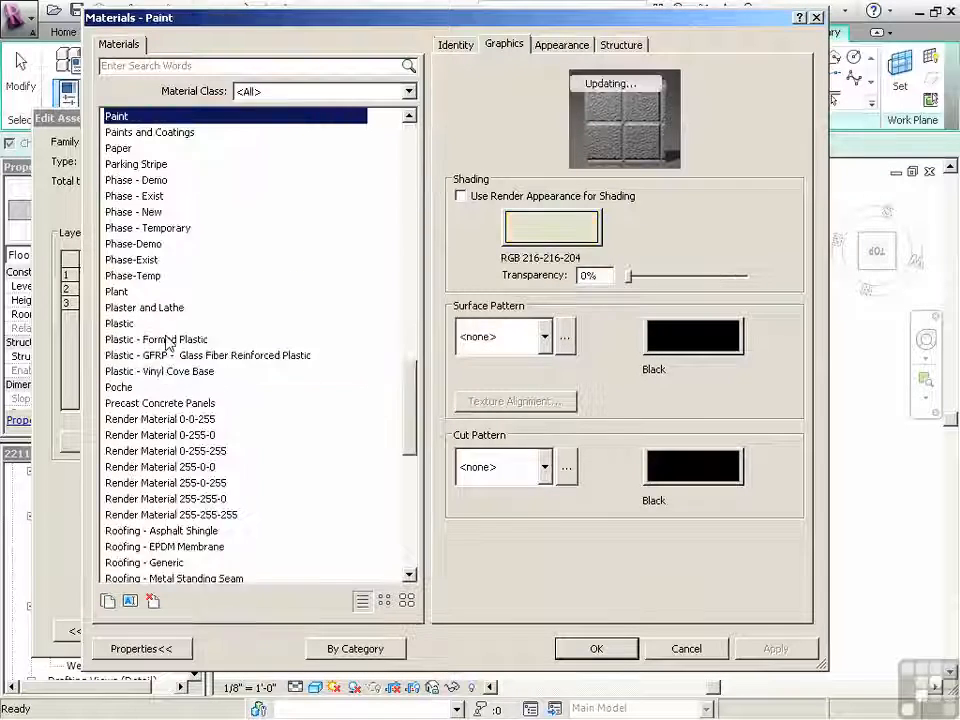
{"action": "left_click", "coordinate": [107, 600]}
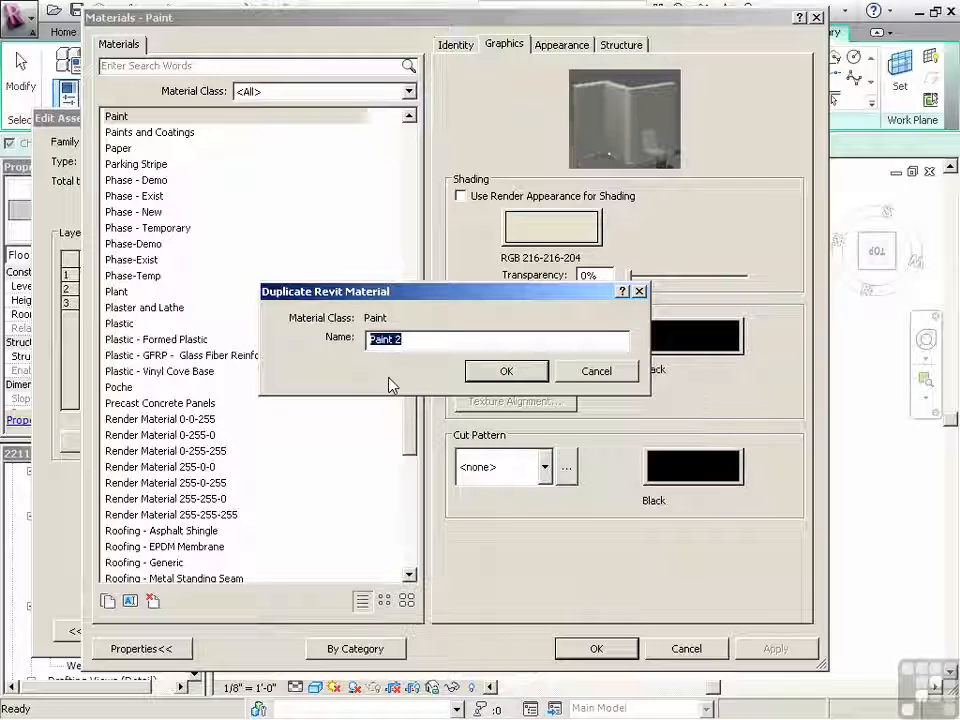
{"action": "key", "text": "Return"}
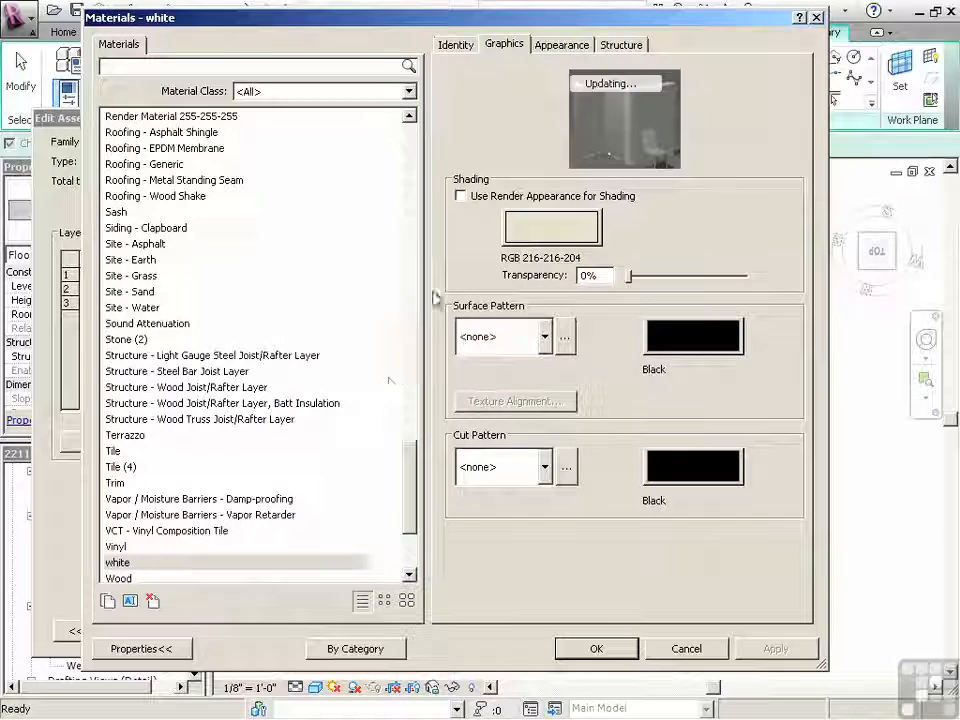
- Replace the white material's render appearance with the White paint from the Autodesk Library
{"action": "left_click", "coordinate": [548, 47]}
{"action": "left_click", "coordinate": [121, 538]}
{"action": "scroll", "coordinate": [200, 520], "scroll_direction": "down", "scroll_amount": 2}
{"action": "left_click", "coordinate": [135, 540]}
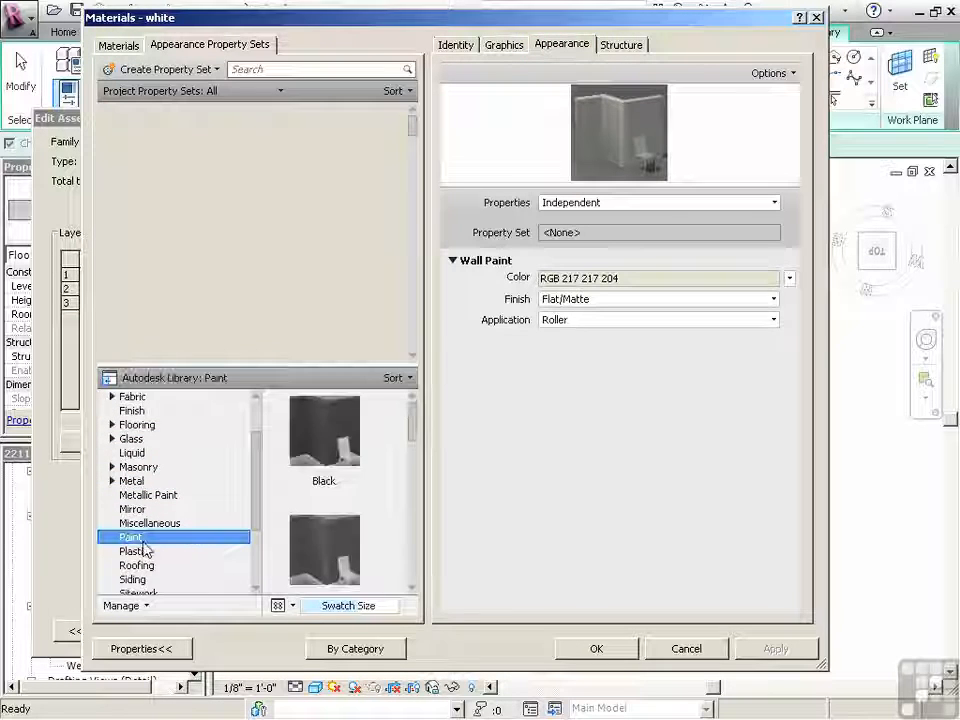
{"action": "mouse_move", "coordinate": [414, 430]}
{"action": "left_mouse_down"}
{"action": "mouse_move", "coordinate": [411, 480]}
{"action": "mouse_move", "coordinate": [388, 529]}
{"action": "mouse_move", "coordinate": [337, 537]}
{"action": "left_mouse_up"}
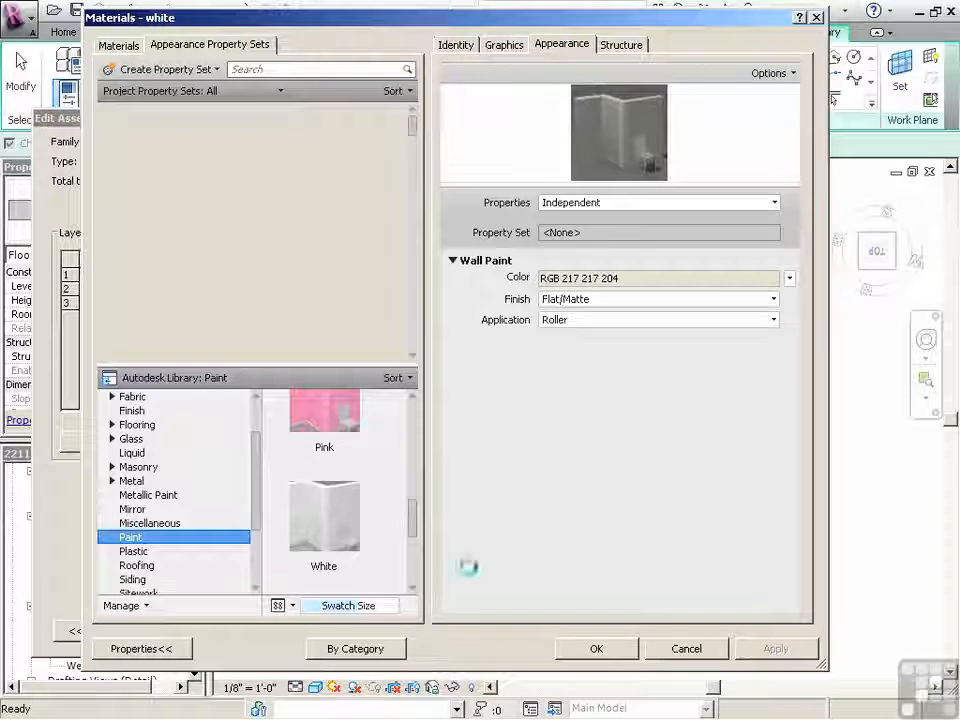
{"action": "left_click", "coordinate": [621, 280]}
{"action": "left_click_drag", "start_coordinate": [662, 210], "coordinate": [668, 216]}
{"action": "left_click", "coordinate": [530, 501]}
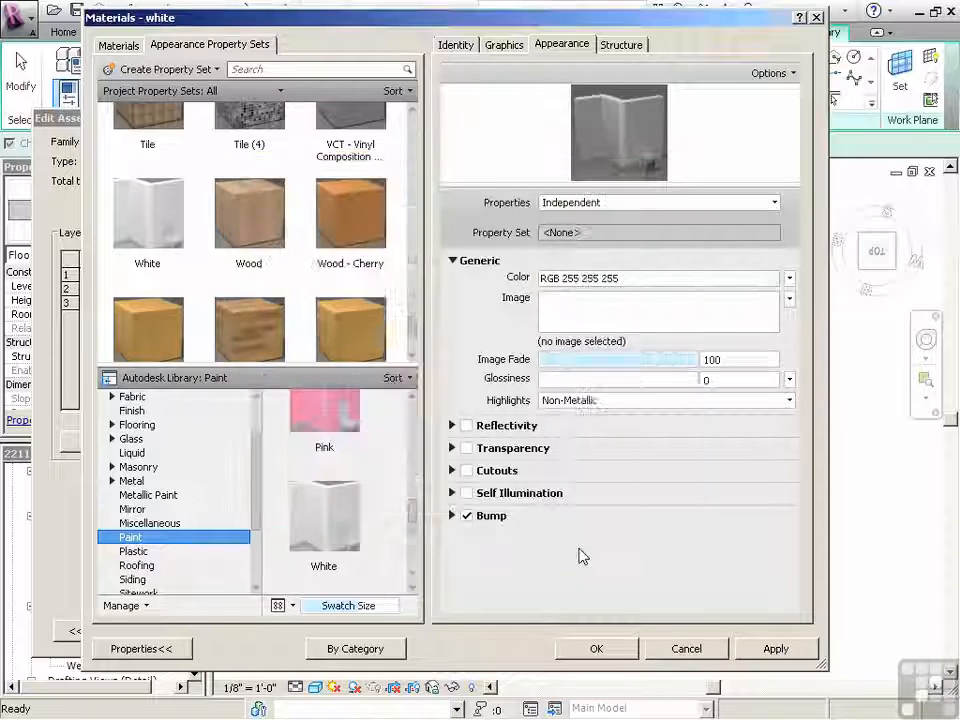
- Use the render appearance for the white material's shading and assign the material to the floor's structure layer
{"action": "left_click", "coordinate": [505, 47]}
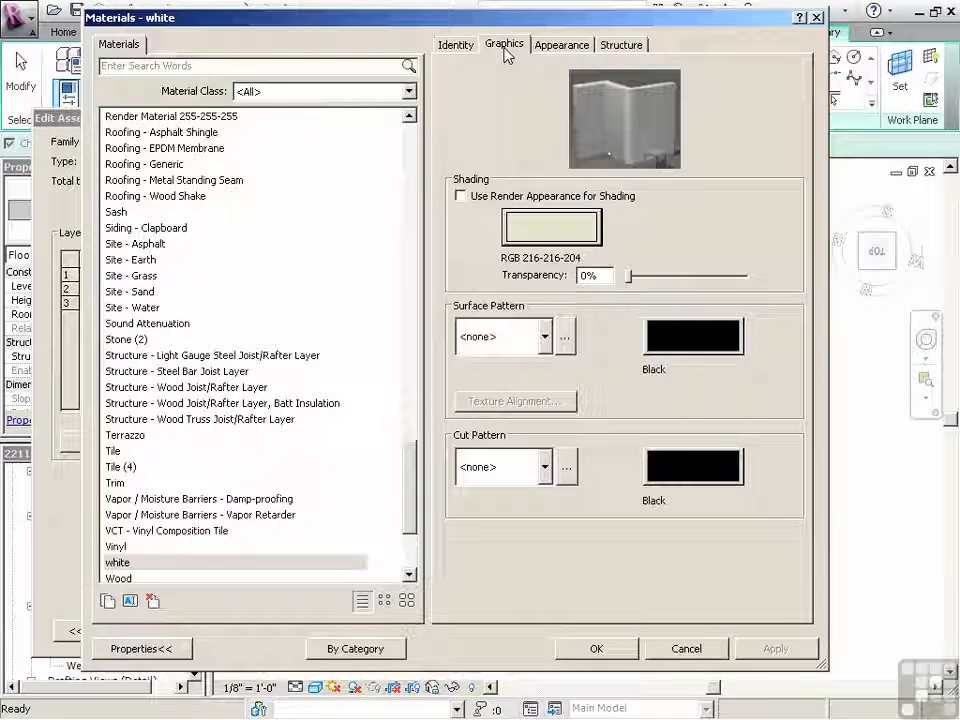
{"action": "left_click", "coordinate": [461, 196]}
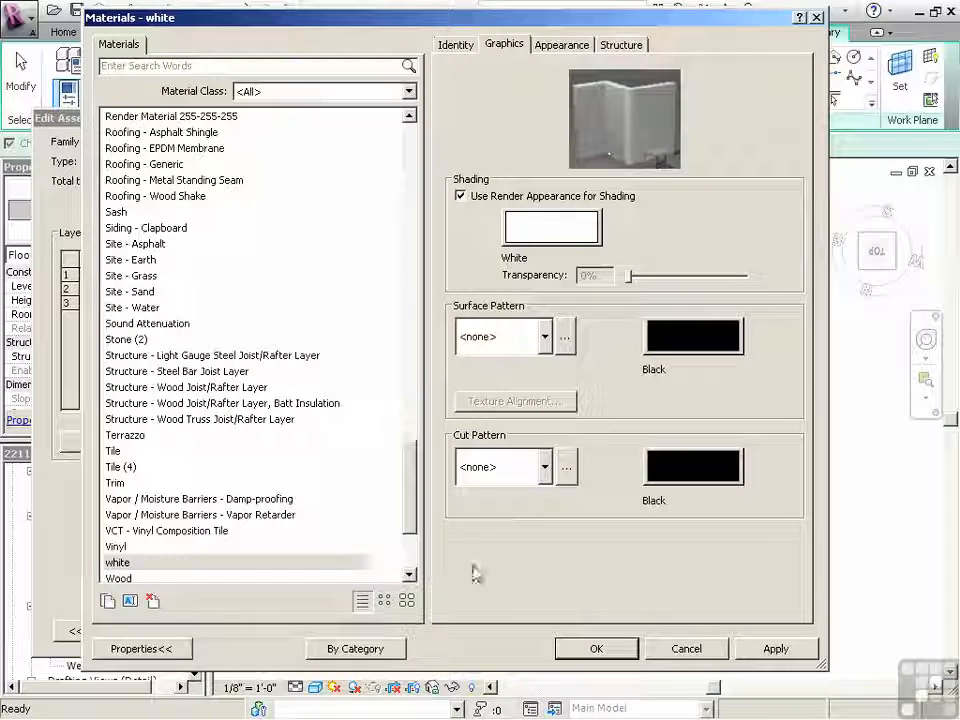
{"action": "left_click", "coordinate": [596, 648]}
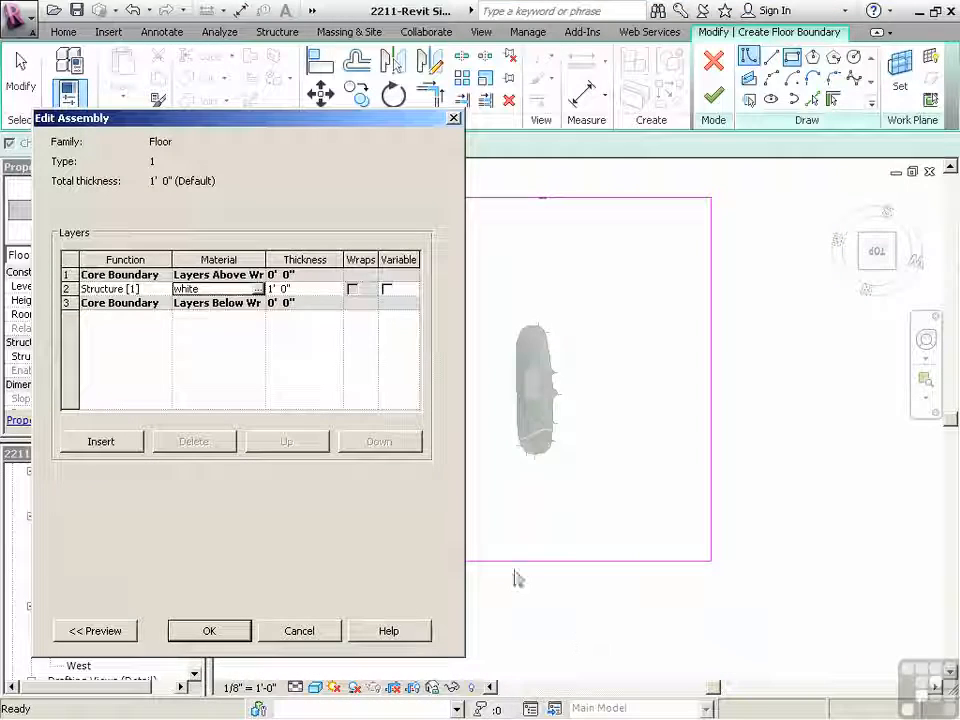
- Accept the floor type's layer structure and finish the floor from the sketched boundary
{"action": "left_click", "coordinate": [242, 630]}
{"action": "left_click", "coordinate": [250, 630]}
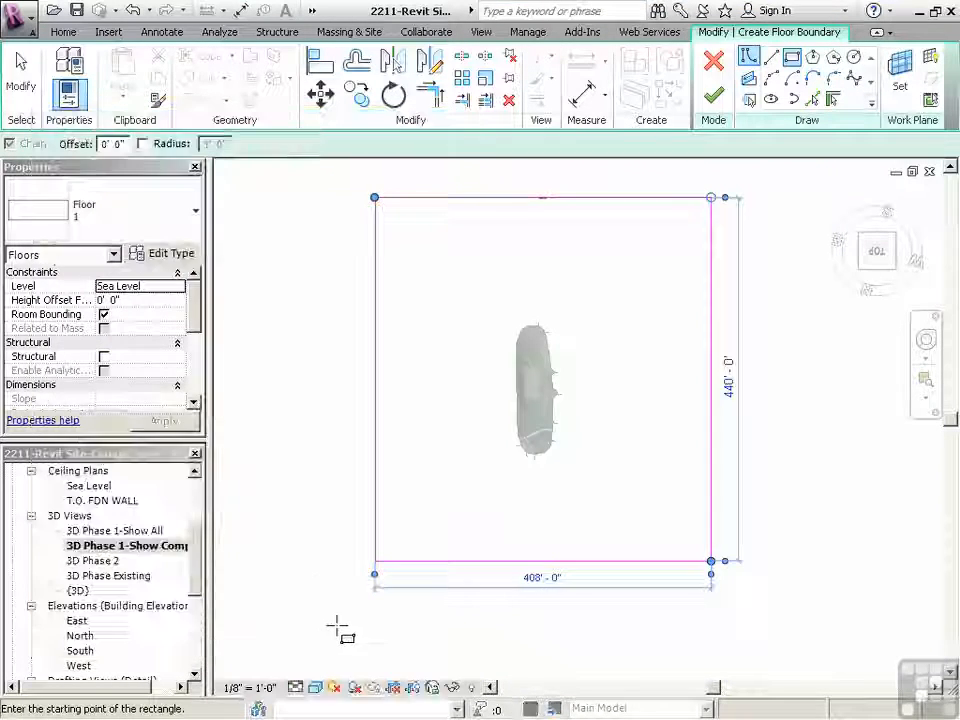
{"action": "left_click", "coordinate": [711, 100]}
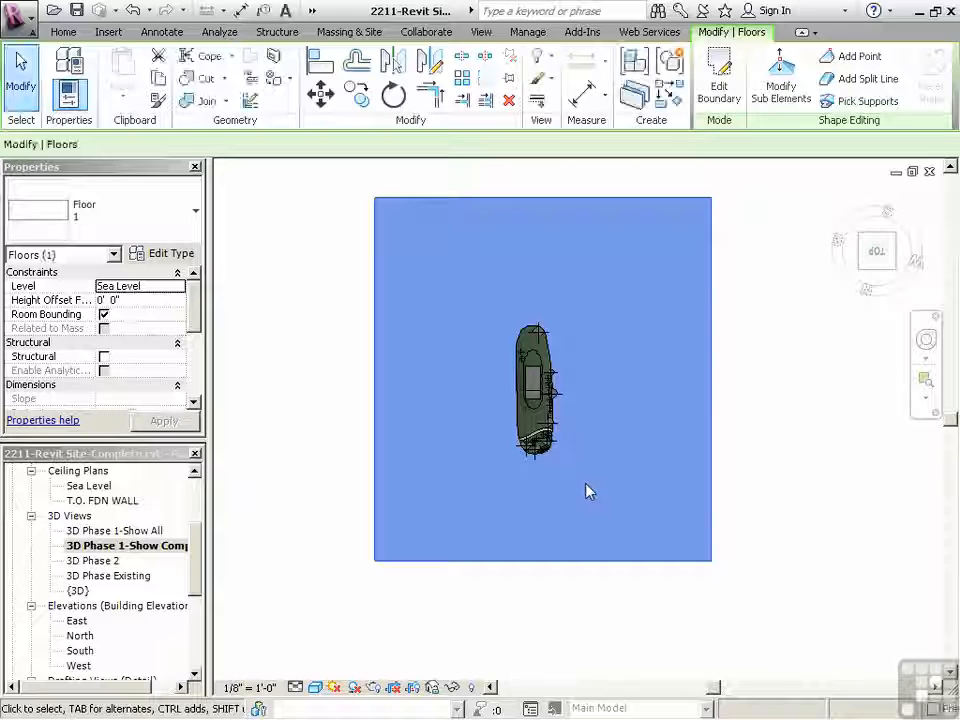
- Set the large floor's level to T.O. FDN WALL with a height offset of -3' 0"
{"action": "left_click", "coordinate": [850, 255]}
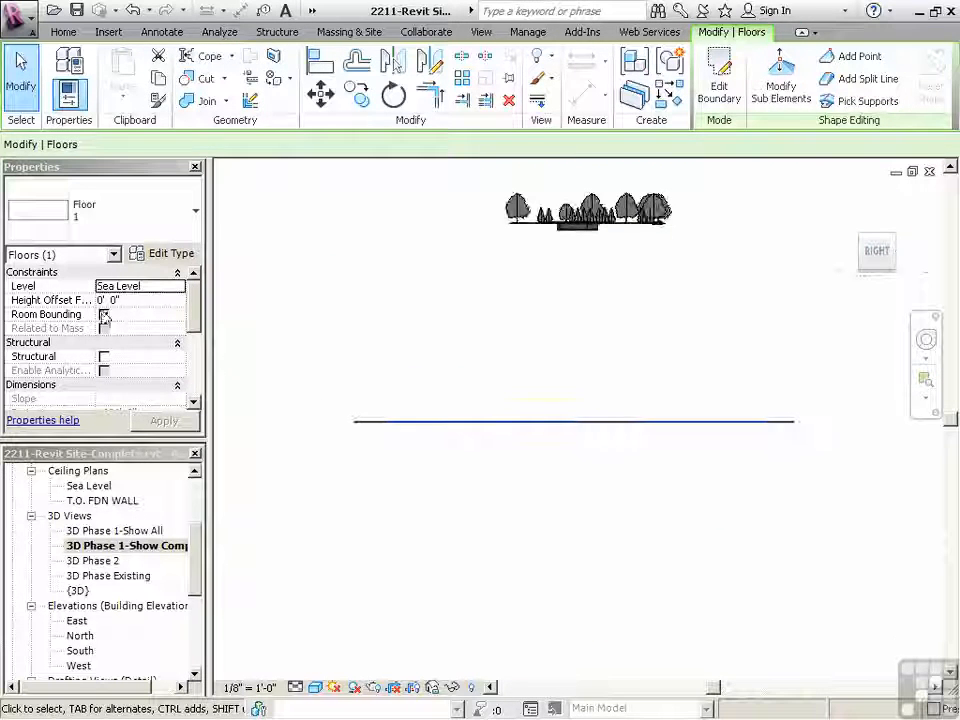
{"action": "left_click", "coordinate": [128, 286]}
{"action": "left_click", "coordinate": [148, 300]}
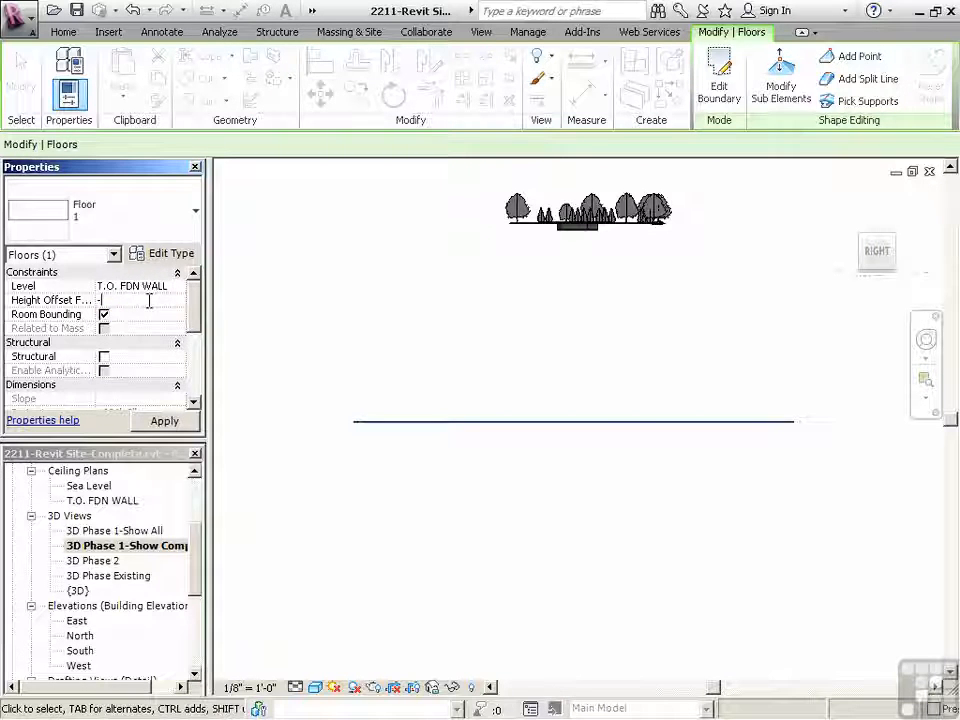
{"action": "left_click", "coordinate": [163, 426]}
{"action": "left_click", "coordinate": [575, 315]}
{"action": "middle_click_drag", "start_coordinate": [600, 300], "coordinate": [521, 396], "text": "shift"}
{"action": "scroll", "coordinate": [521, 396], "scroll_direction": "up", "scroll_amount": 3}
{"action": "left_click", "coordinate": [527, 403]}
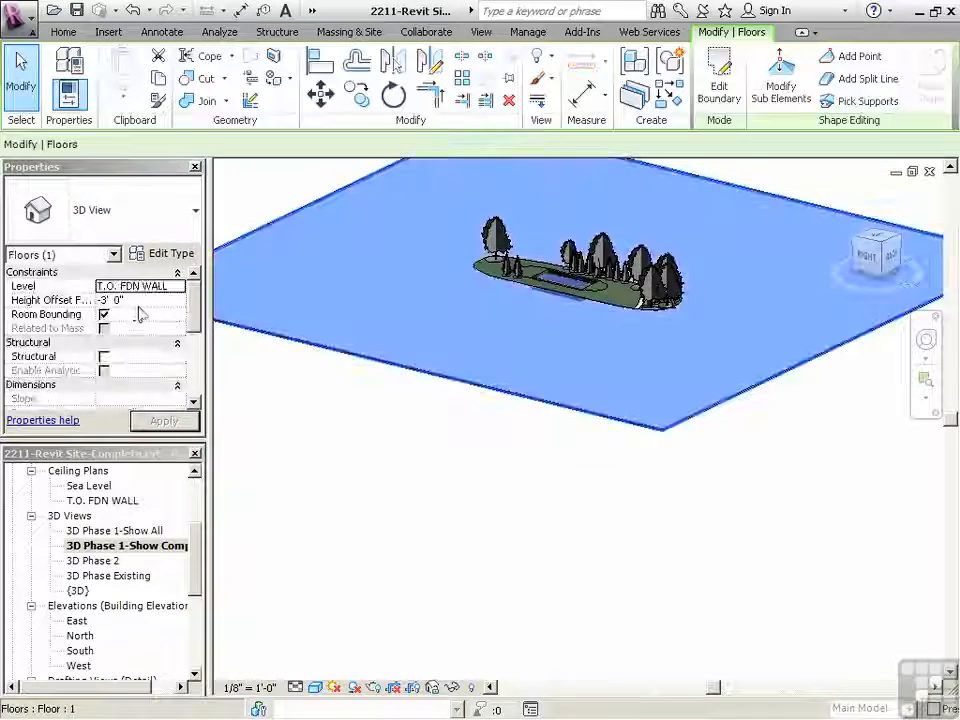
{"action": "key", "text": "Escape"}
- Start a wall in top view and duplicate the Generic - 8" wall type under the name 1
{"action": "left_click", "coordinate": [873, 241]}
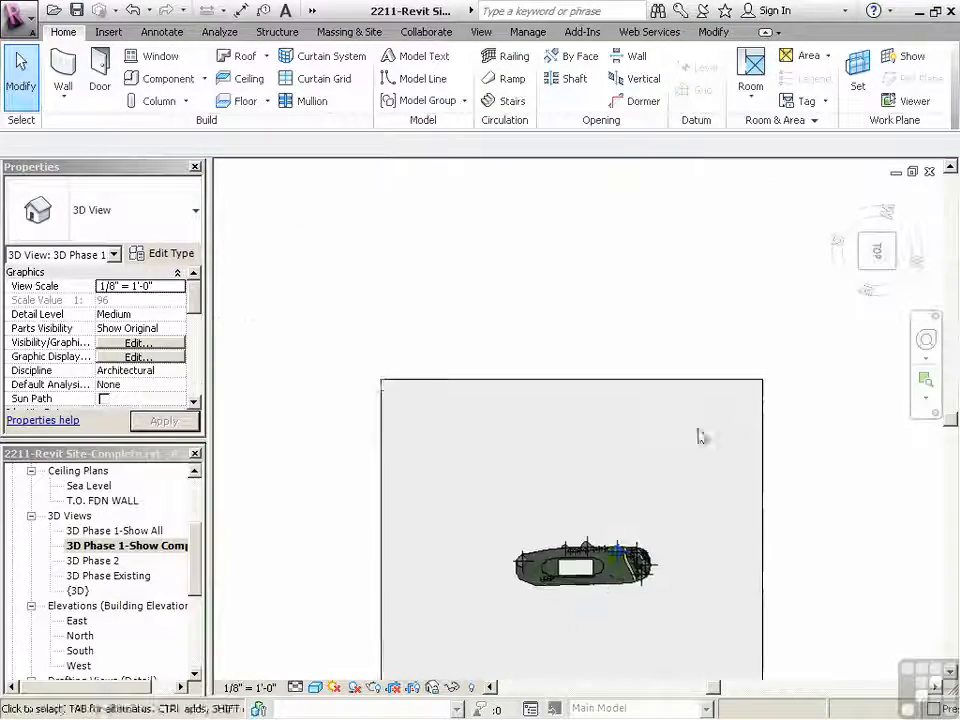
{"action": "middle_click_drag", "start_coordinate": [656, 655], "coordinate": [663, 504]}
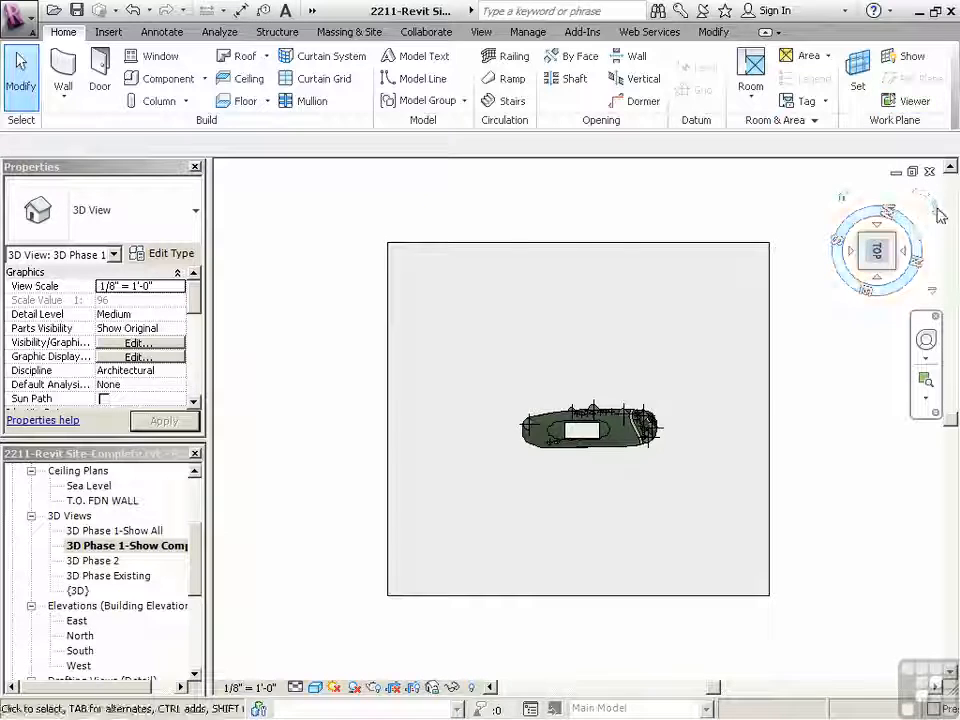
{"action": "left_click", "coordinate": [945, 212]}
{"action": "scroll", "coordinate": [600, 400], "scroll_direction": "up", "scroll_amount": 3}
{"action": "scroll", "coordinate": [450, 450], "scroll_direction": "down", "scroll_amount": 2}
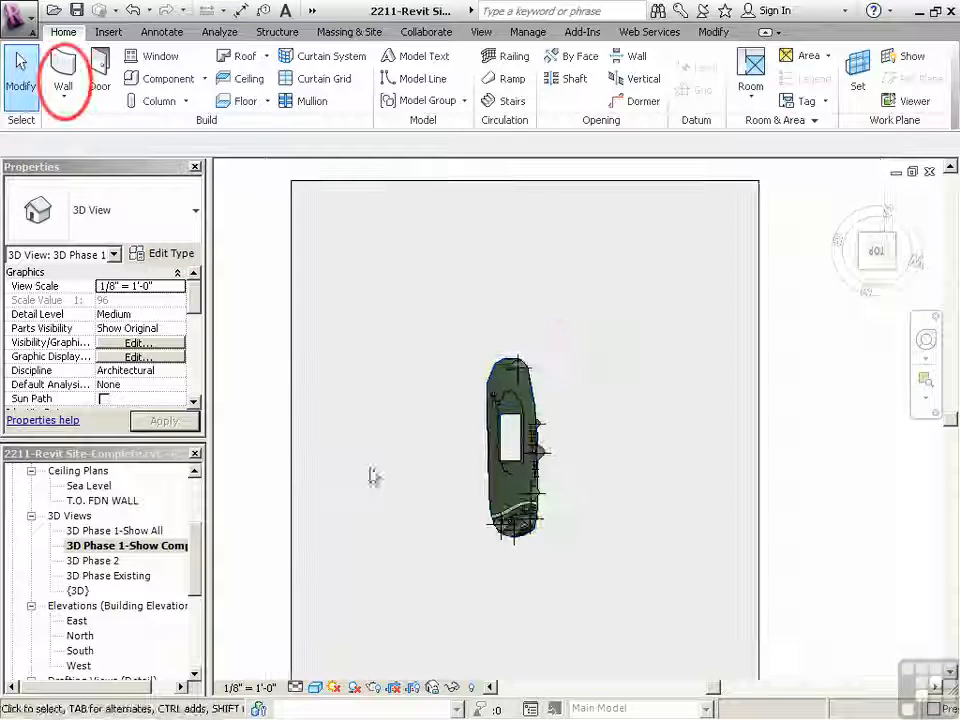
{"action": "left_click", "coordinate": [63, 65]}
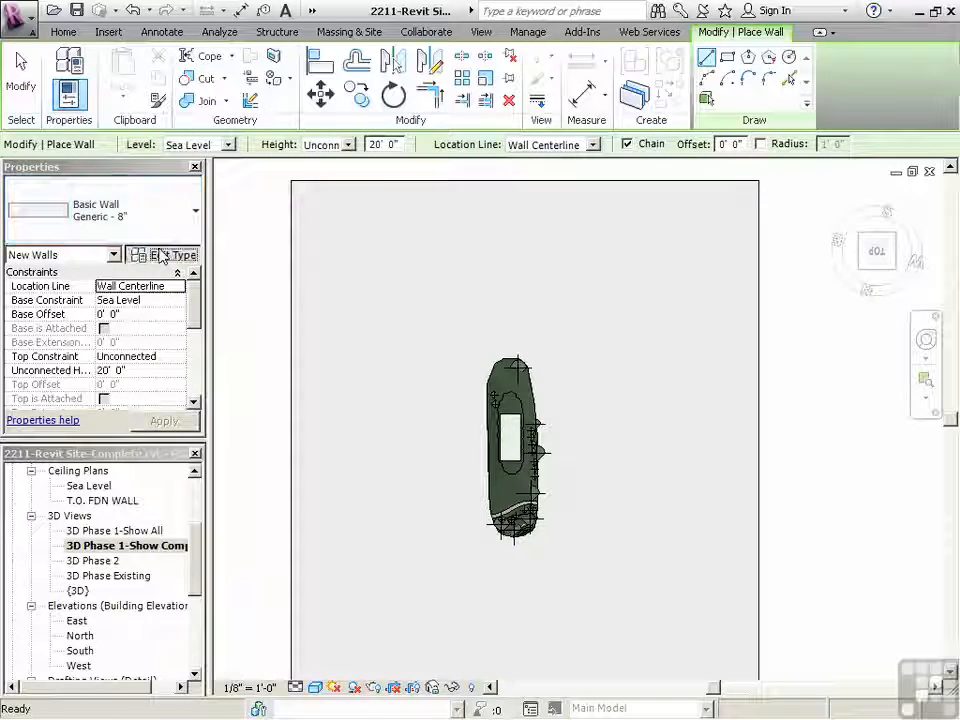
{"action": "left_click", "coordinate": [160, 253]}
{"action": "left_click", "coordinate": [394, 180]}
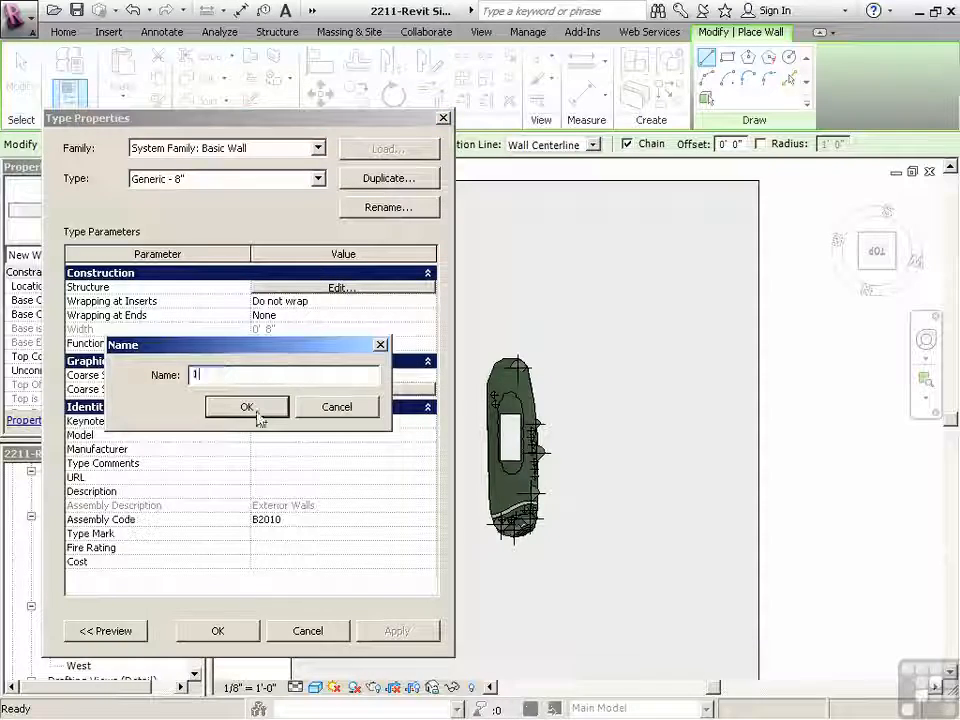
{"action": "type", "text": "1"}
{"action": "left_click", "coordinate": [247, 407]}
- Assign the white material to the structure layer of wall type 1 and accept the type
{"action": "left_click", "coordinate": [270, 287]}
{"action": "left_click", "coordinate": [230, 288]}
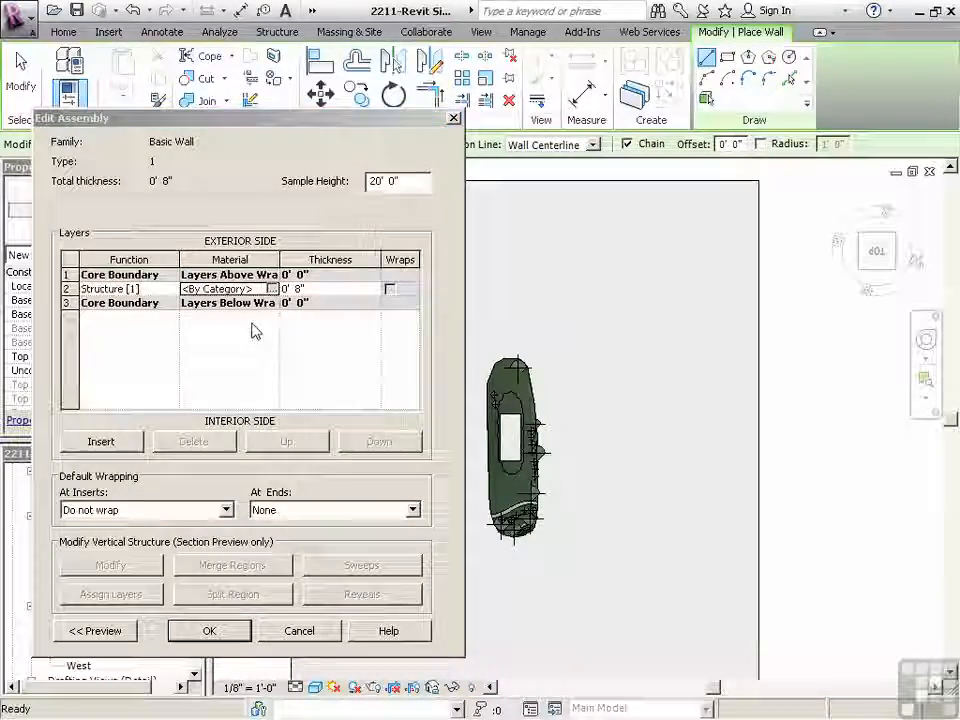
{"action": "left_click", "coordinate": [272, 288]}
{"action": "scroll", "coordinate": [200, 380], "scroll_direction": "down", "scroll_amount": 20}
{"action": "left_click", "coordinate": [174, 401]}
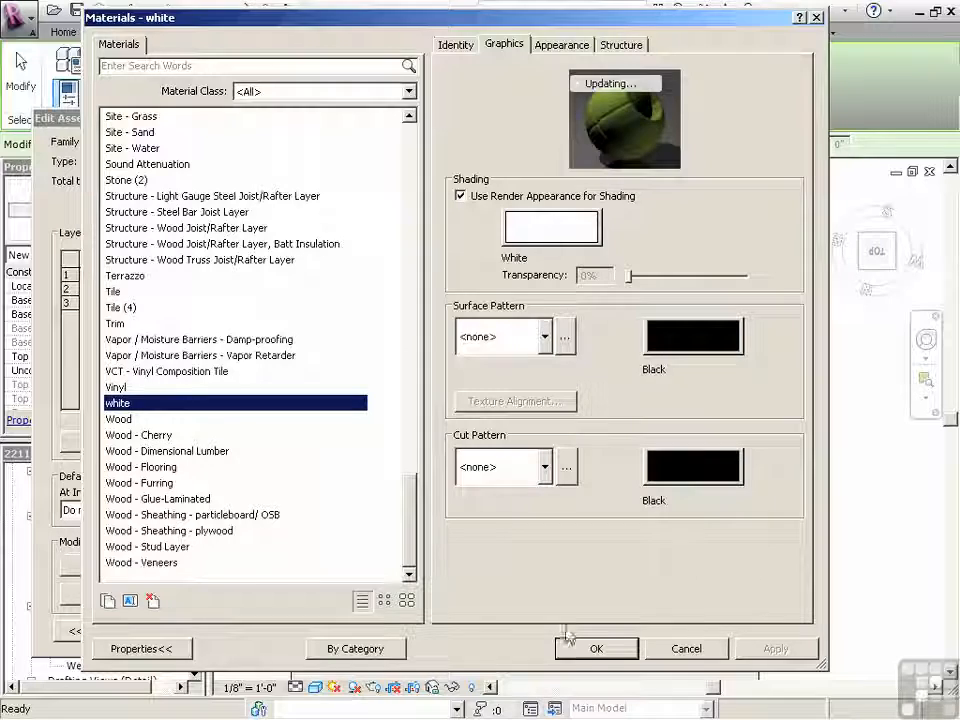
{"action": "left_click", "coordinate": [580, 645]}
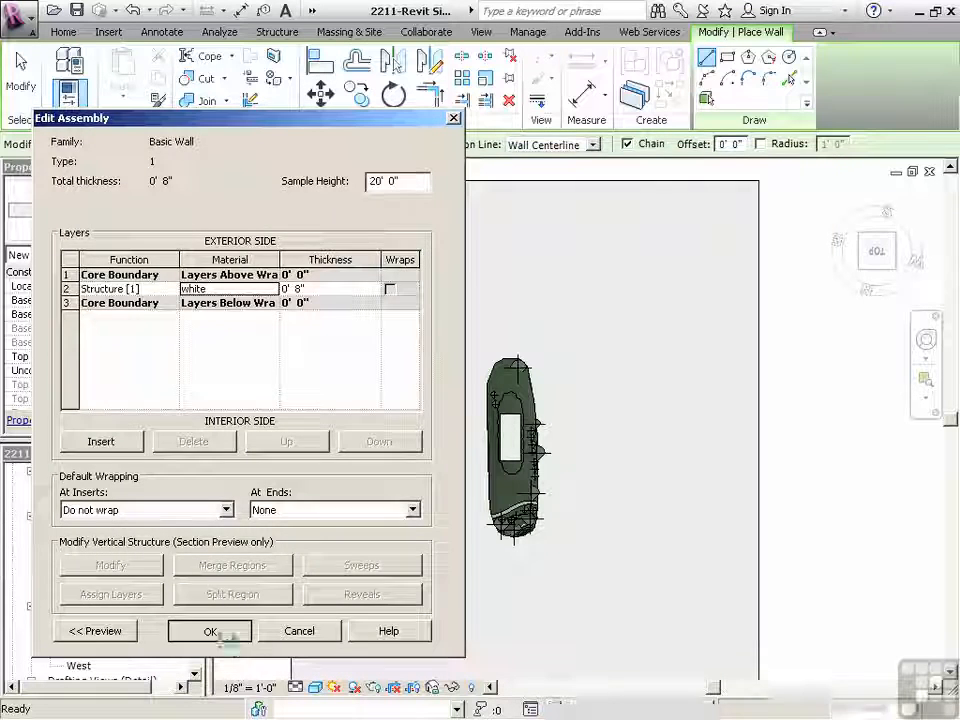
{"action": "left_click", "coordinate": [212, 632]}
{"action": "left_click", "coordinate": [253, 631]}
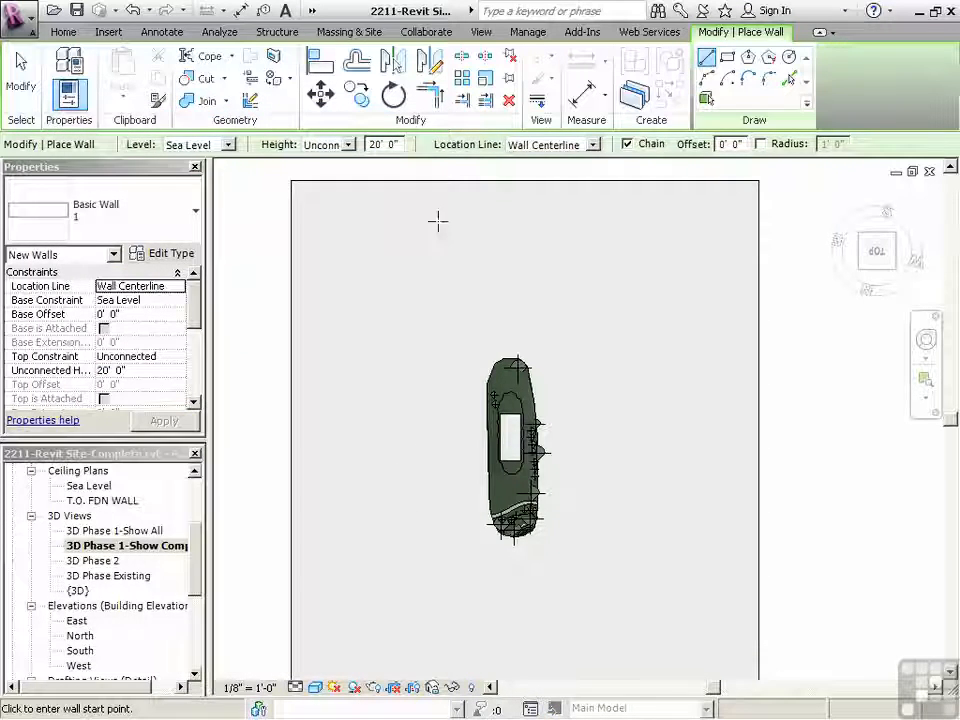
- Set the new walls' base constraint to T.O. FDN WALL and their base offset to -3' 0"
{"action": "scroll", "coordinate": [437, 221], "scroll_direction": "up", "scroll_amount": 1}
{"action": "left_click", "coordinate": [160, 303]}
{"action": "left_click", "coordinate": [178, 301]}
{"action": "left_click", "coordinate": [140, 327]}
{"action": "left_click", "coordinate": [143, 315]}
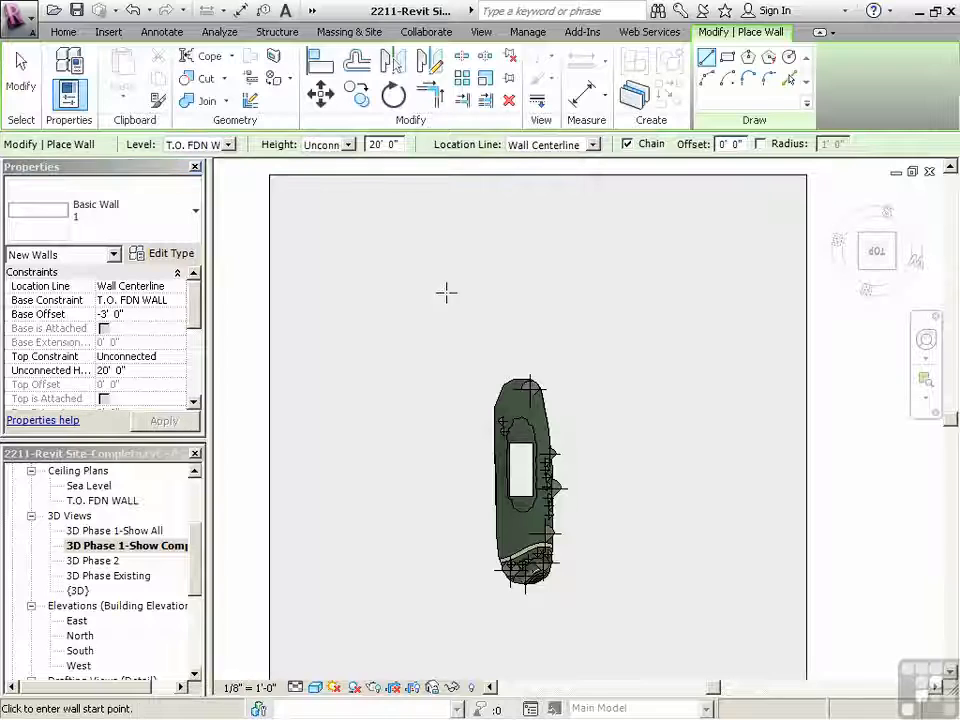
- Draw a rectangle of walls about 24' by 40' on the large floor, up and to the left of the site
{"action": "left_click", "coordinate": [730, 61]}
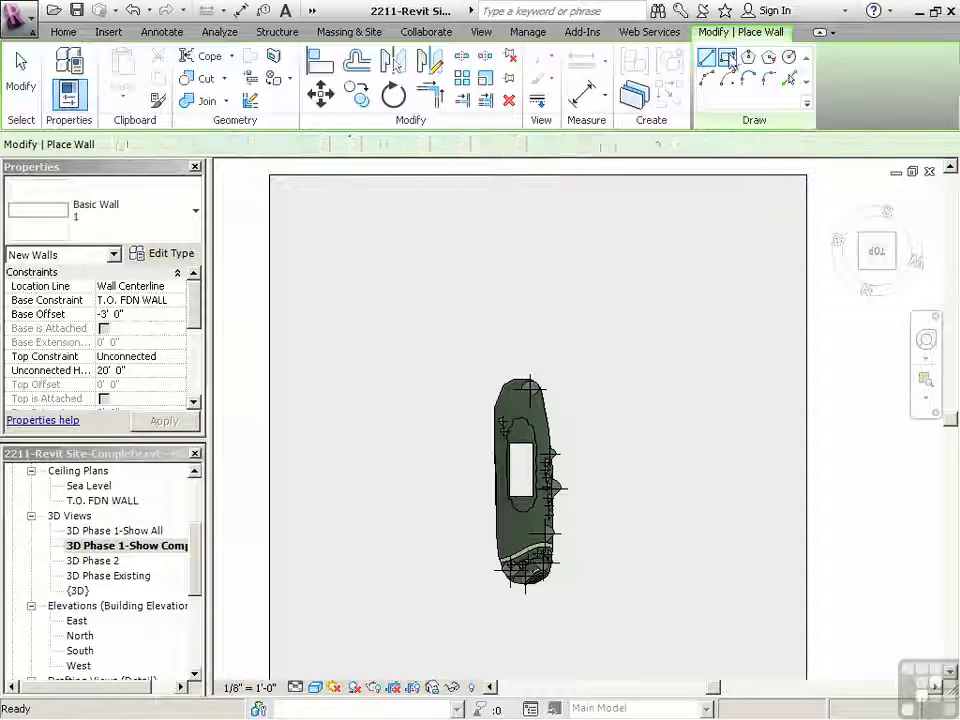
{"action": "left_click", "coordinate": [382, 262]}
{"action": "left_click", "coordinate": [414, 313]}
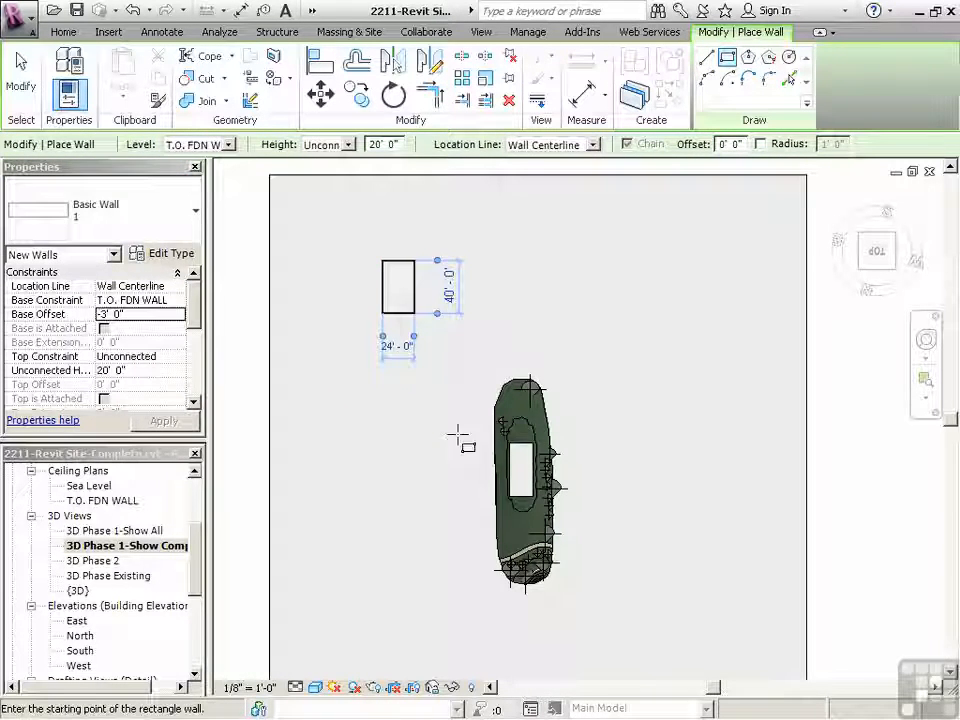
{"action": "key", "text": "Escape"}
{"action": "key", "text": "Escape"}
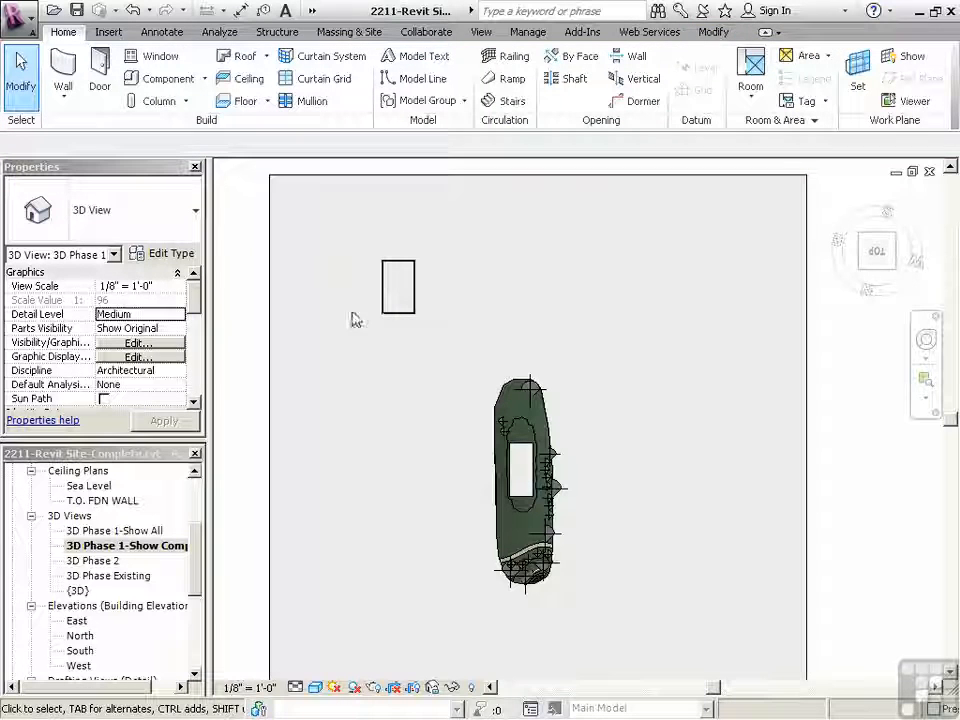
- Start a footprint roof on level T.O. FDN WALL and set its base offset to 20'
{"action": "left_click", "coordinate": [246, 68]}
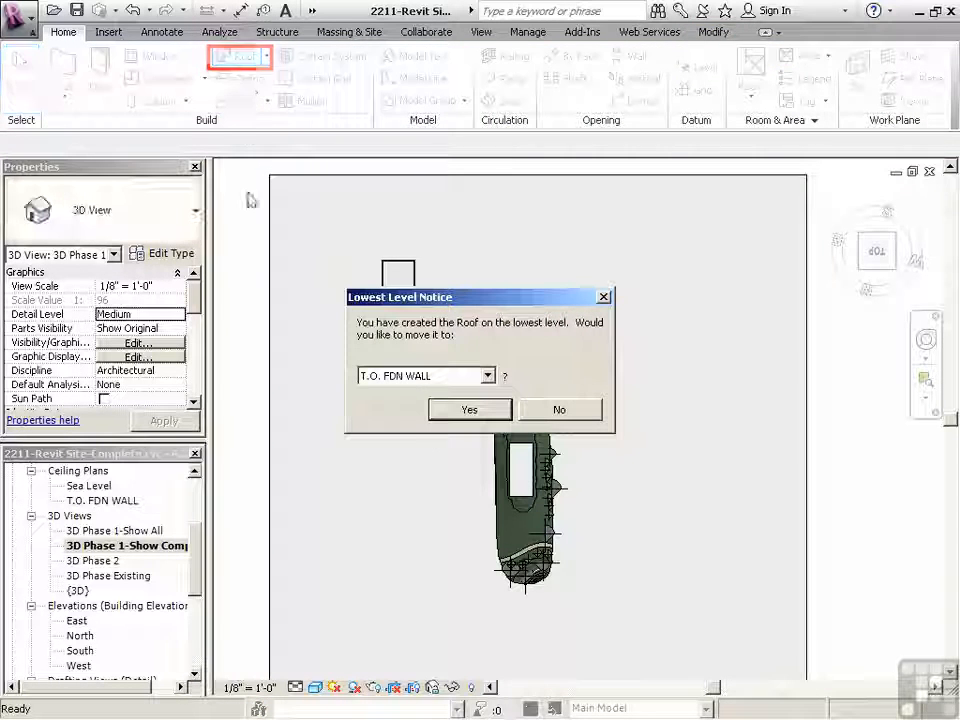
{"action": "left_click", "coordinate": [469, 410]}
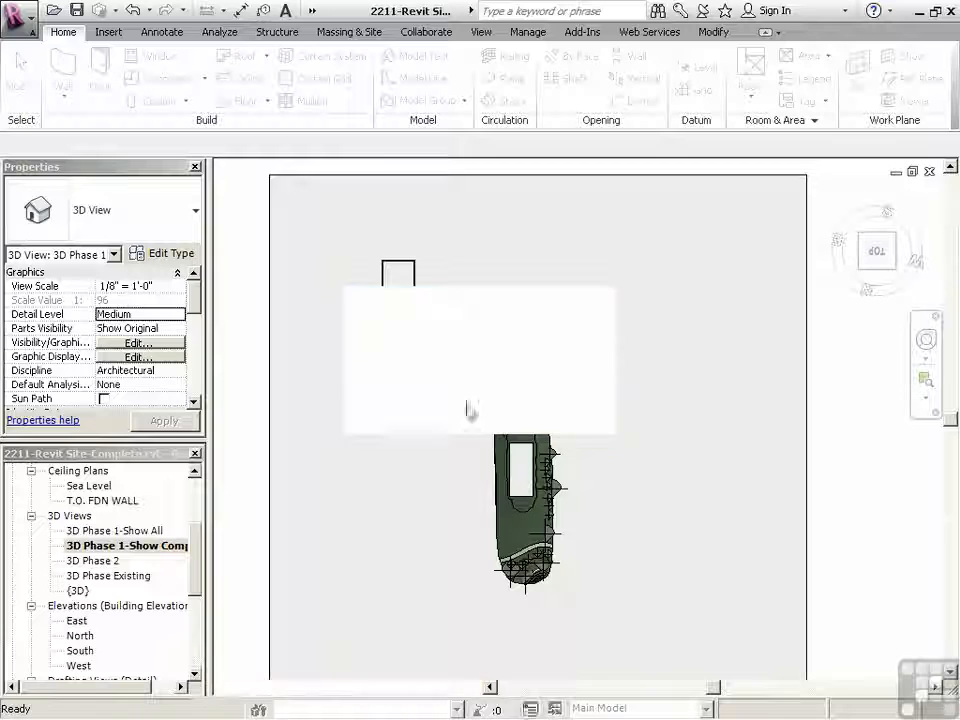
{"action": "left_click", "coordinate": [137, 330]}
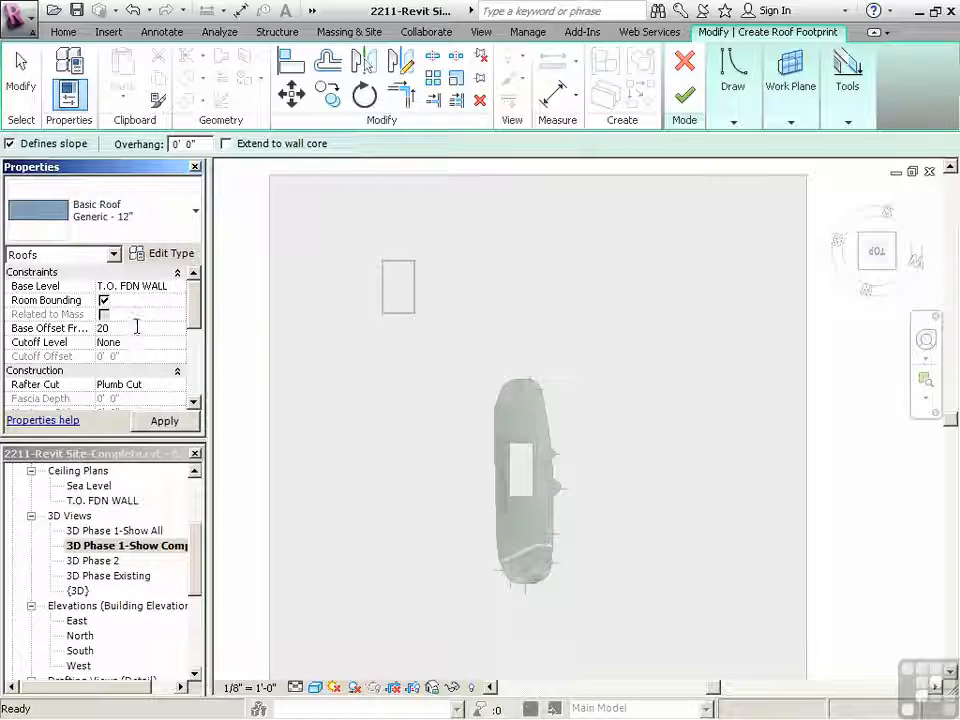
- Duplicate the Generic - 12" roof type under the name 1
{"action": "left_click", "coordinate": [182, 254]}
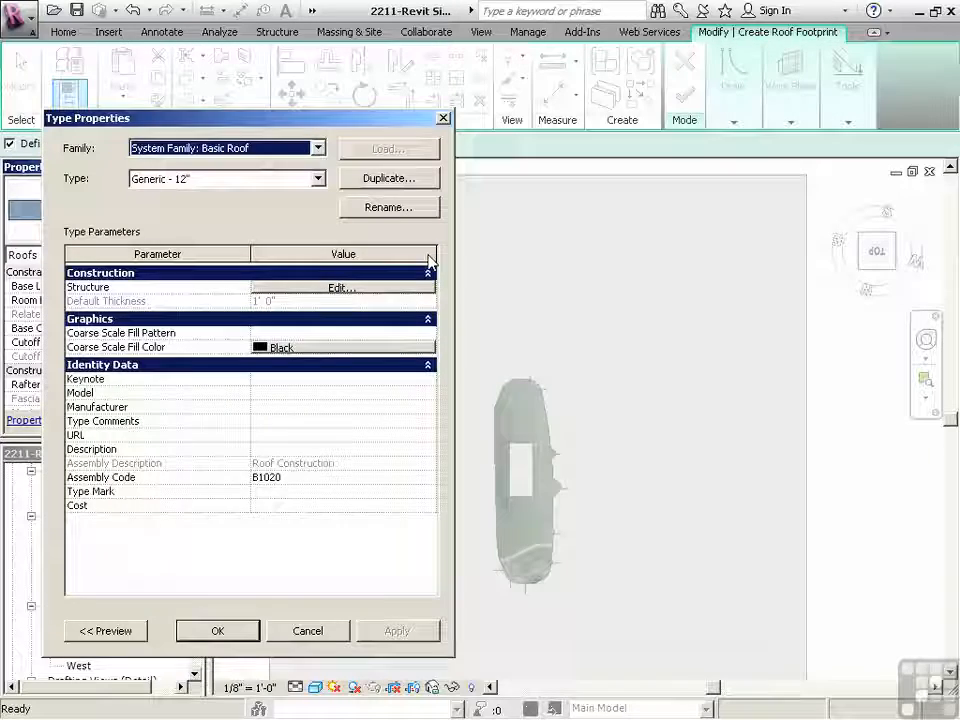
{"action": "left_click", "coordinate": [416, 190]}
{"action": "type", "text": "1"}
{"action": "left_click", "coordinate": [240, 408]}
- Assign the white material to the structure layer of roof type 1 and accept the type
{"action": "left_click", "coordinate": [300, 289]}
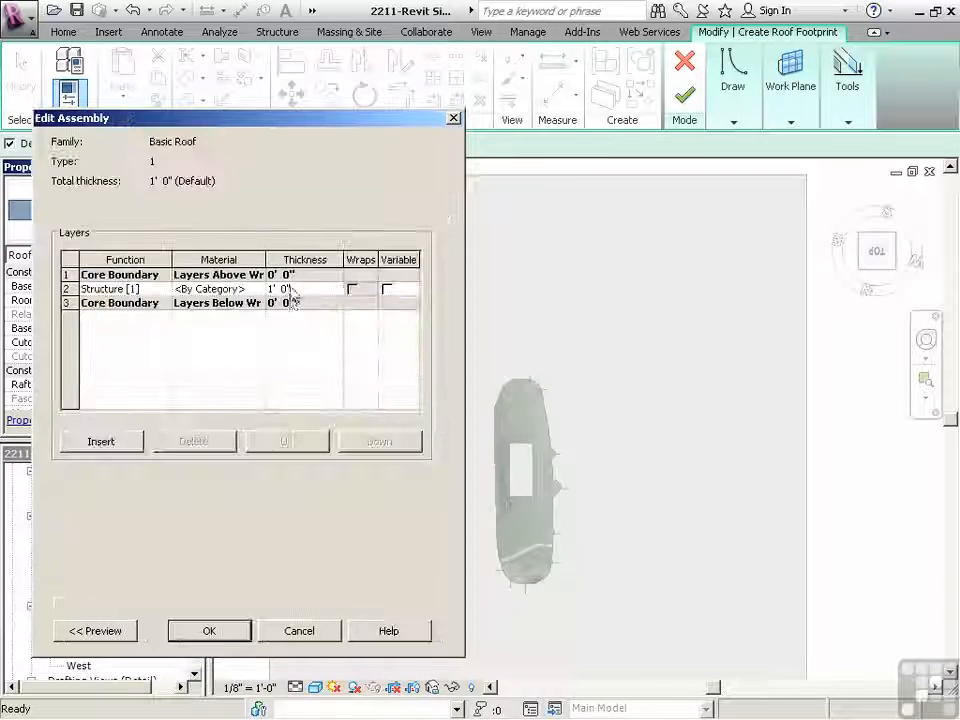
{"action": "left_click", "coordinate": [240, 289]}
{"action": "left_click", "coordinate": [258, 289]}
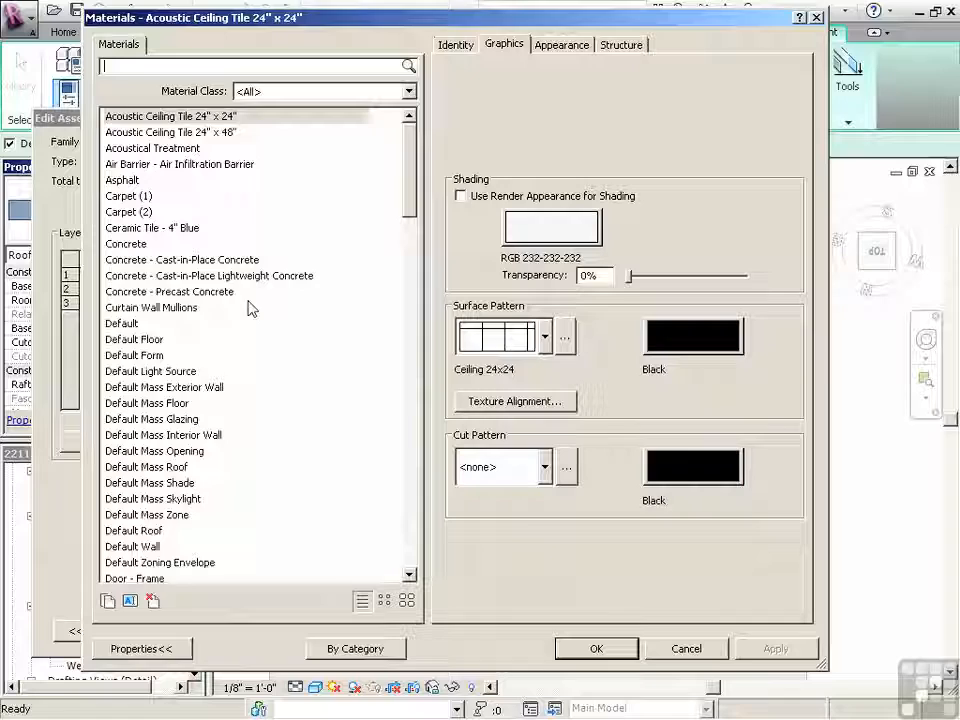
{"action": "key", "text": "w"}
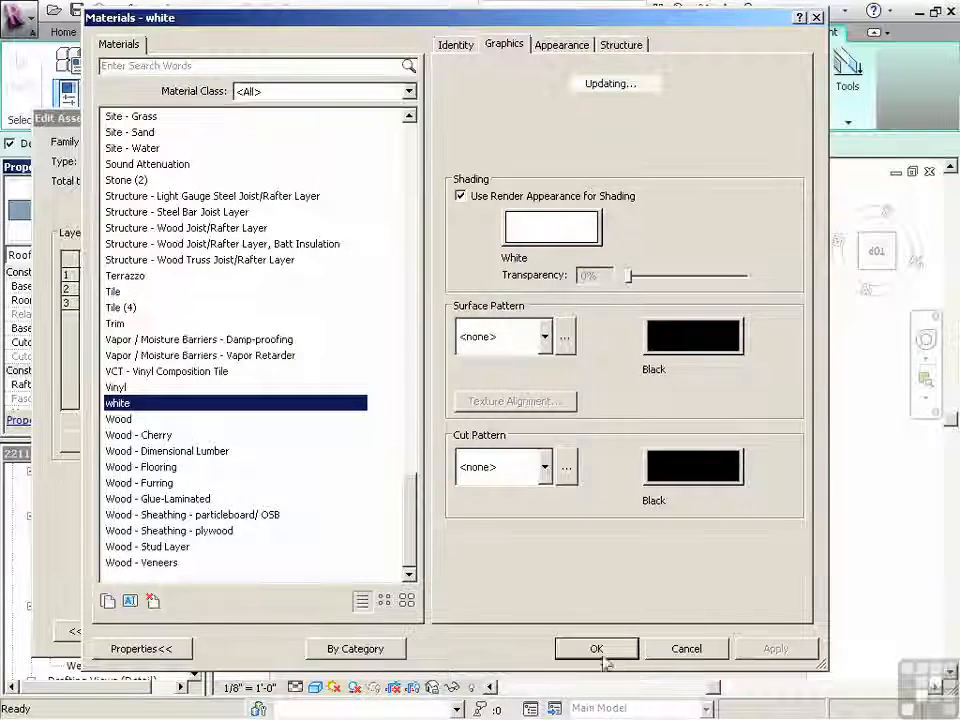
{"action": "left_click", "coordinate": [602, 655]}
{"action": "left_click", "coordinate": [212, 630]}
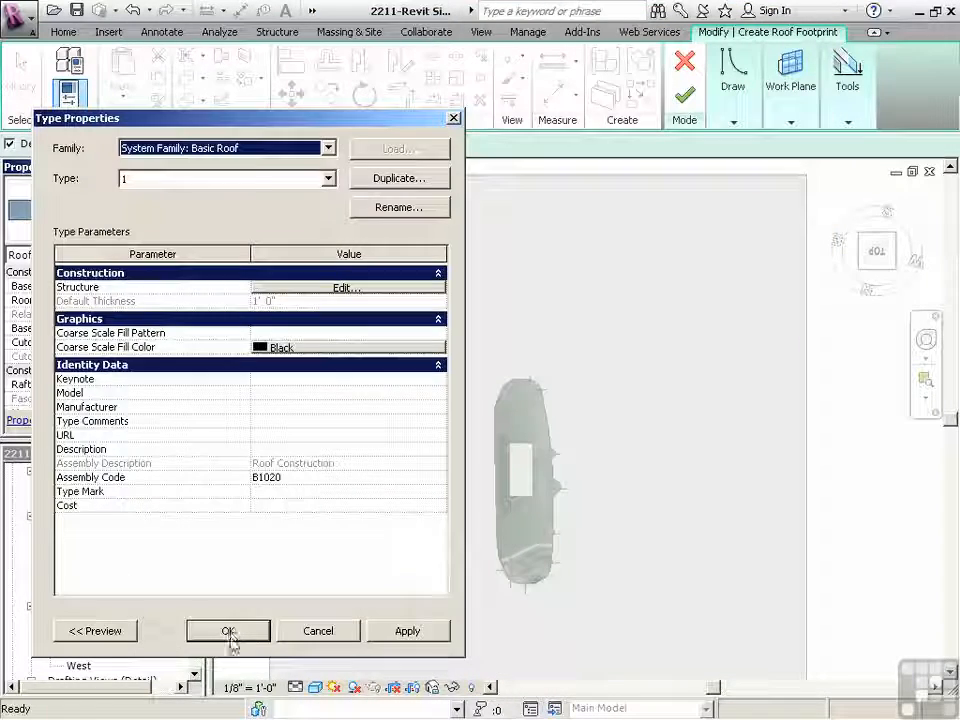
{"action": "left_click", "coordinate": [228, 632]}
- Create the roof footprint by picking all four walls of the small building with a 2' 0" overhang and sloped edges, and finish the roof
{"action": "left_click", "coordinate": [685, 95]}
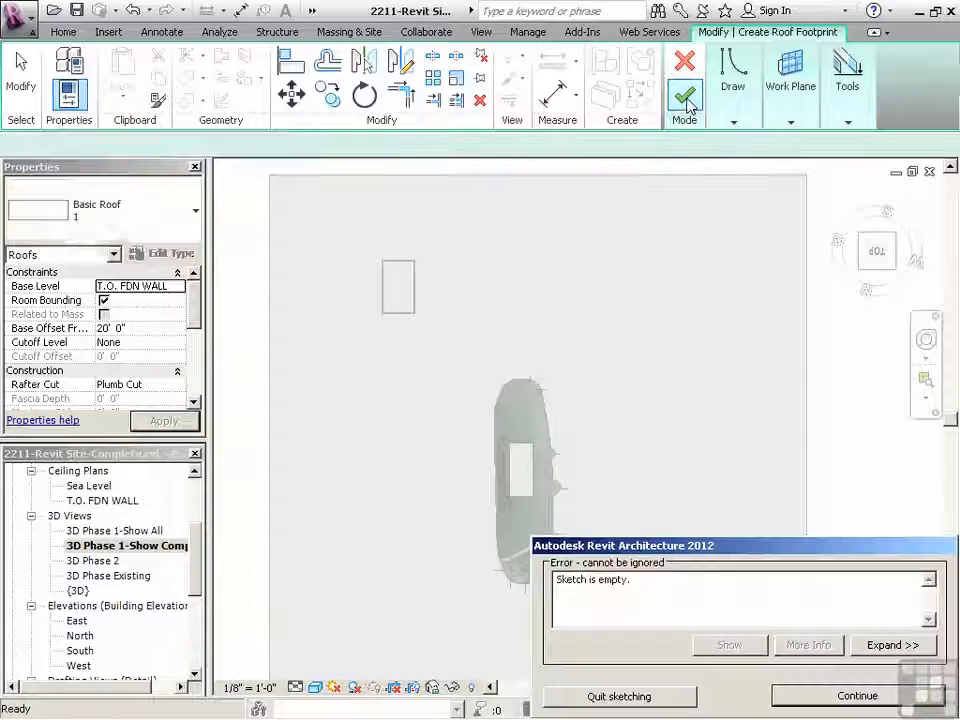
{"action": "left_click", "coordinate": [857, 697]}
{"action": "mouse_move", "coordinate": [733, 122]}
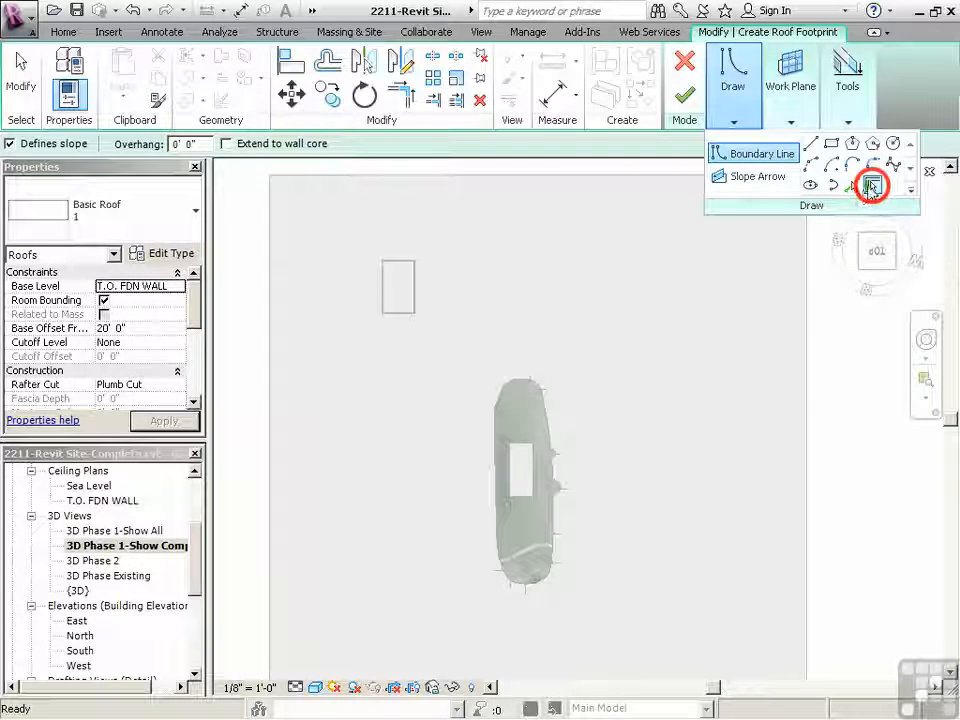
{"action": "left_click", "coordinate": [870, 187]}
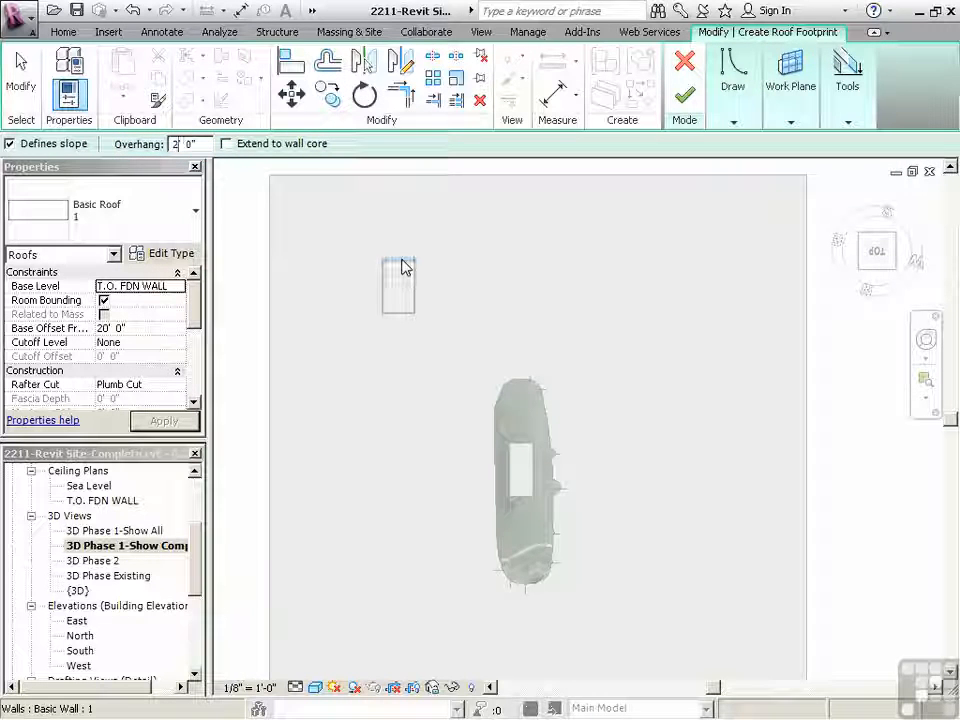
{"action": "scroll", "coordinate": [397, 268], "scroll_direction": "up", "scroll_amount": 3}
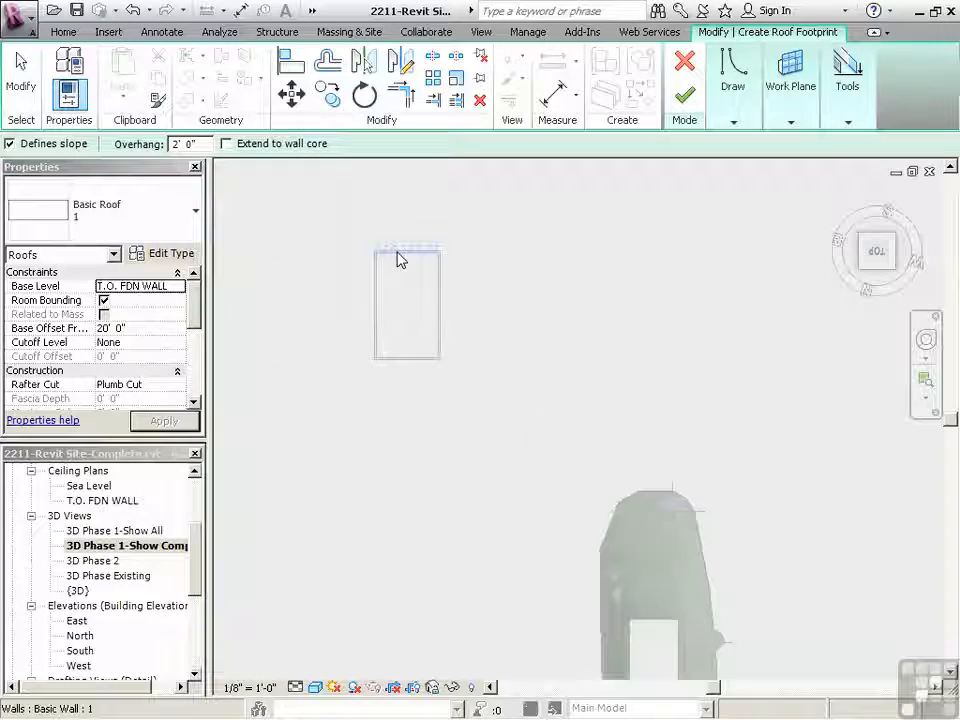
{"action": "left_click", "coordinate": [397, 260]}
{"action": "scroll", "coordinate": [484, 328], "scroll_direction": "down", "scroll_amount": 2}
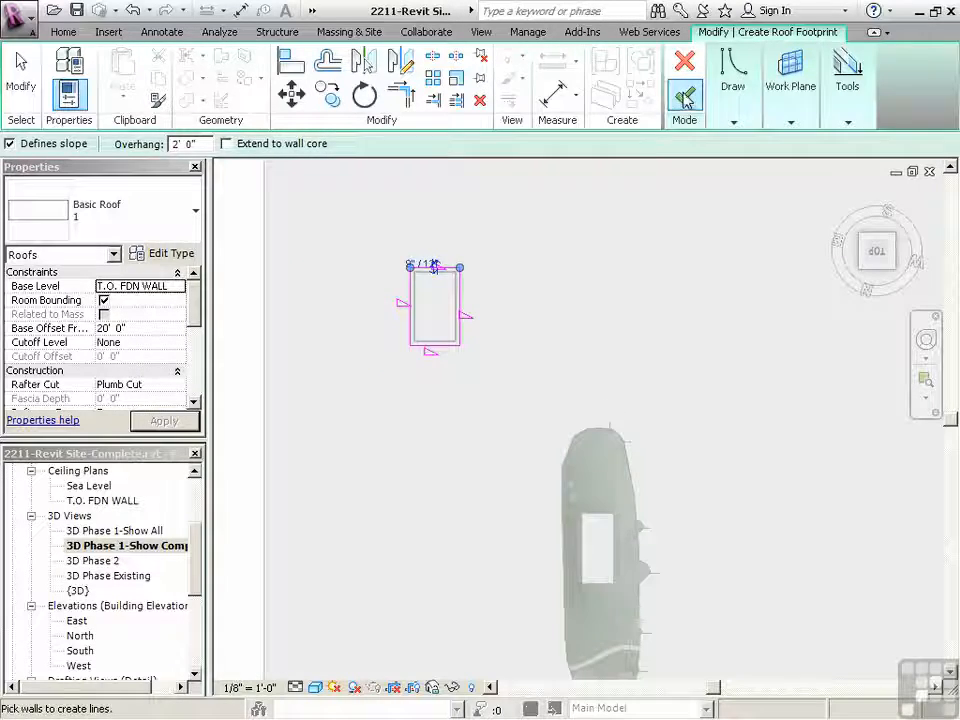
{"action": "left_click", "coordinate": [684, 95]}
{"action": "scroll", "coordinate": [504, 345], "scroll_direction": "down", "scroll_amount": 4}
{"action": "left_click", "coordinate": [486, 388]}
- Lower the small building's roof by setting its base offset to 17' 0"
{"action": "mouse_move", "coordinate": [465, 454]}
{"action": "middle_mouse_down", "text": "shift"}
{"action": "mouse_move", "coordinate": [490, 510]}
{"action": "mouse_move", "coordinate": [634, 257]}
{"action": "mouse_move", "coordinate": [454, 454]}
{"action": "middle_mouse_up", "text": "shift"}
{"action": "scroll", "coordinate": [465, 480], "scroll_direction": "up", "scroll_amount": 2}
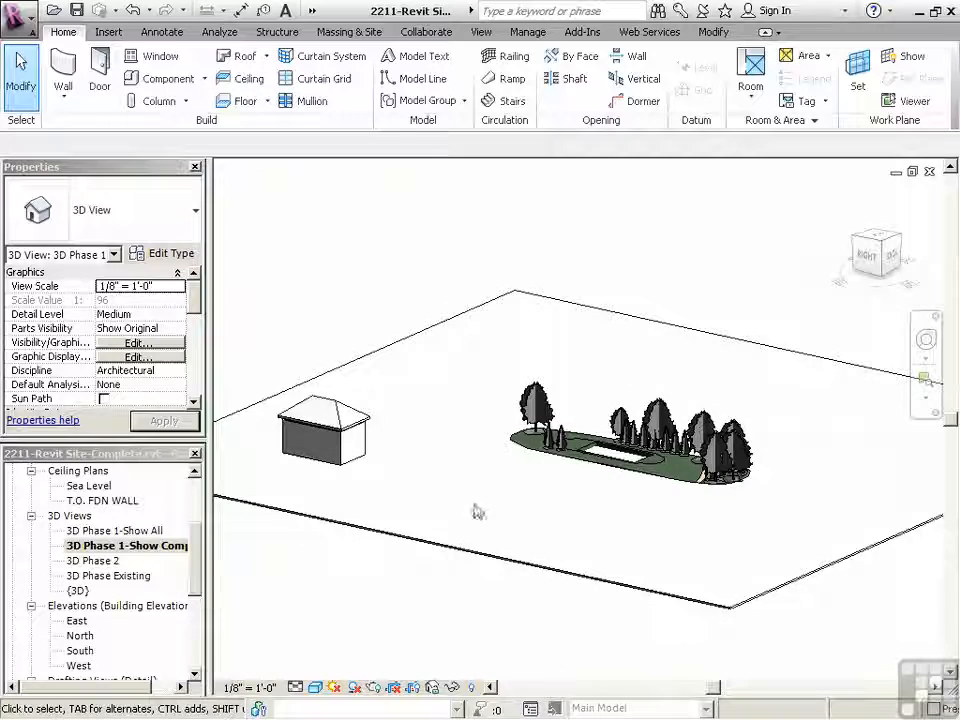
{"action": "scroll", "coordinate": [388, 486], "scroll_direction": "up", "scroll_amount": 2}
{"action": "middle_click_drag", "start_coordinate": [306, 467], "coordinate": [336, 499], "text": "shift"}
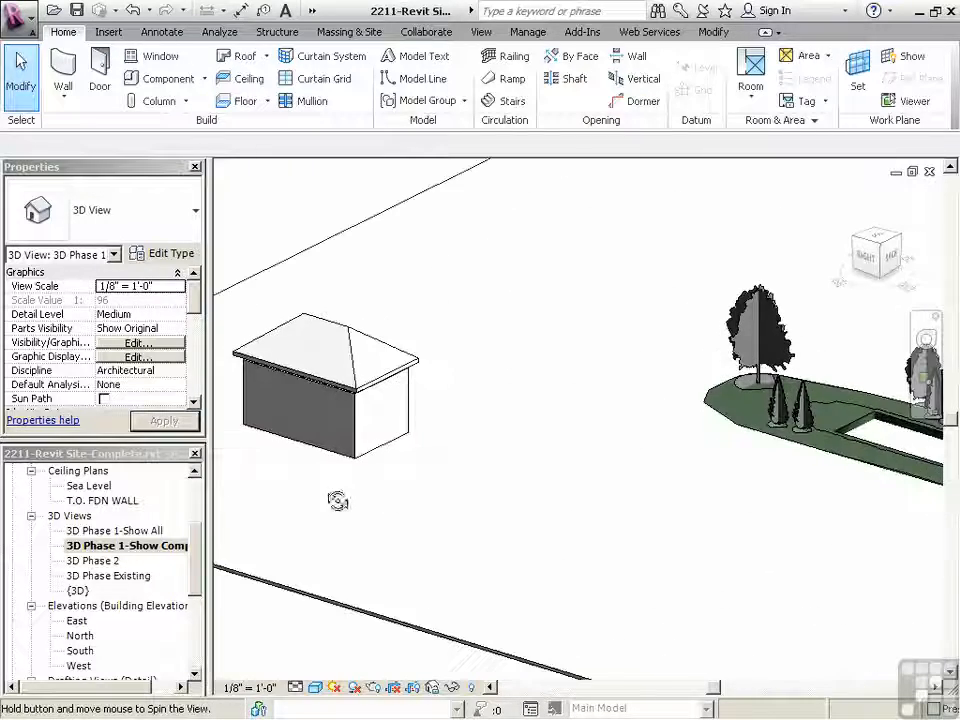
{"action": "left_click", "coordinate": [311, 394]}
{"action": "left_click", "coordinate": [150, 328]}
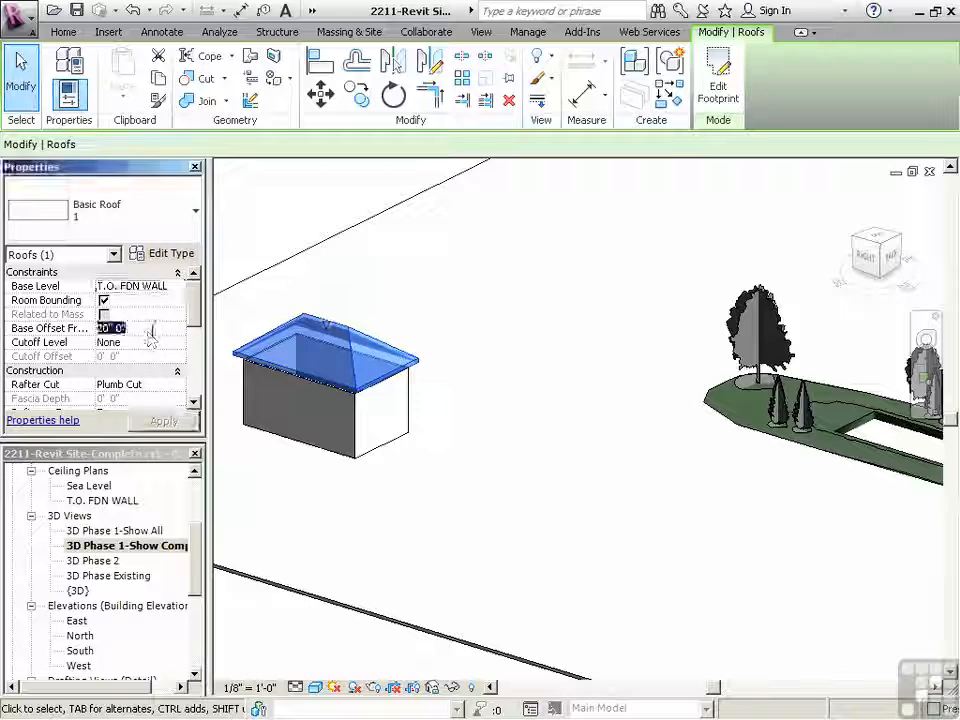
{"action": "type", "text": "17'"}
{"action": "left_click", "coordinate": [164, 420]}
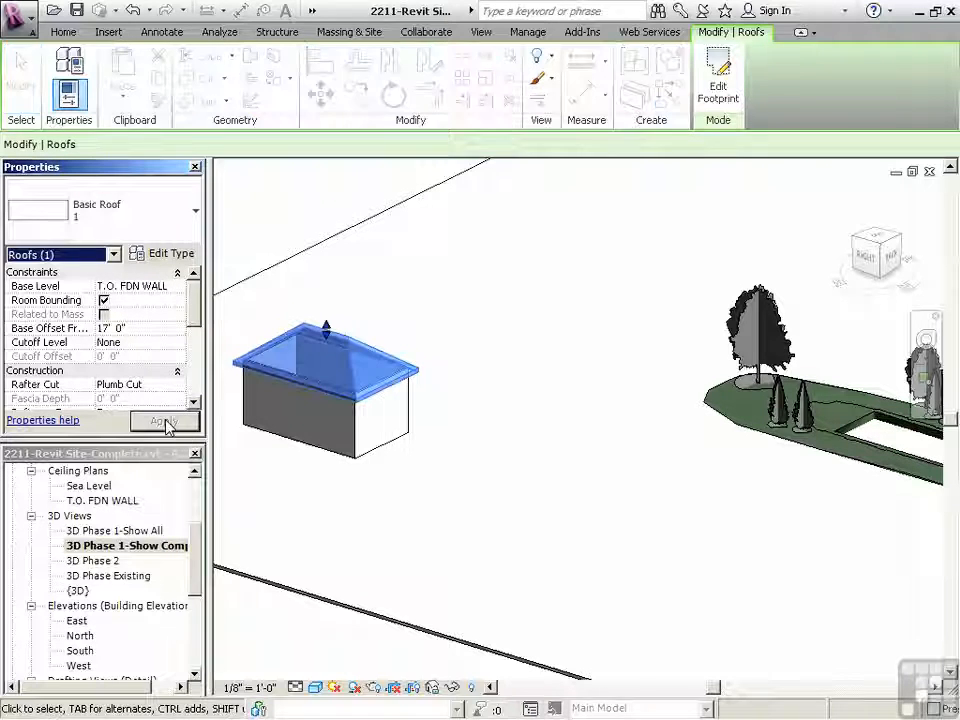
{"action": "left_click", "coordinate": [416, 476]}
- In top view, combine the building's four walls and roof into a model group named house
{"action": "left_click", "coordinate": [876, 246]}
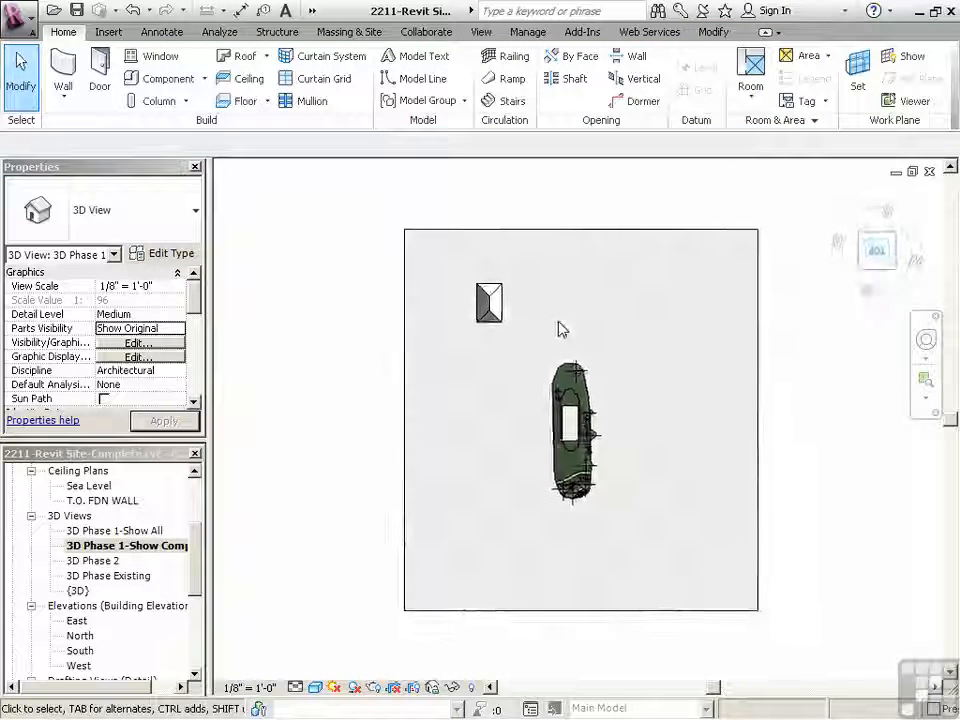
{"action": "left_click_drag", "start_coordinate": [313, 208], "coordinate": [520, 333]}
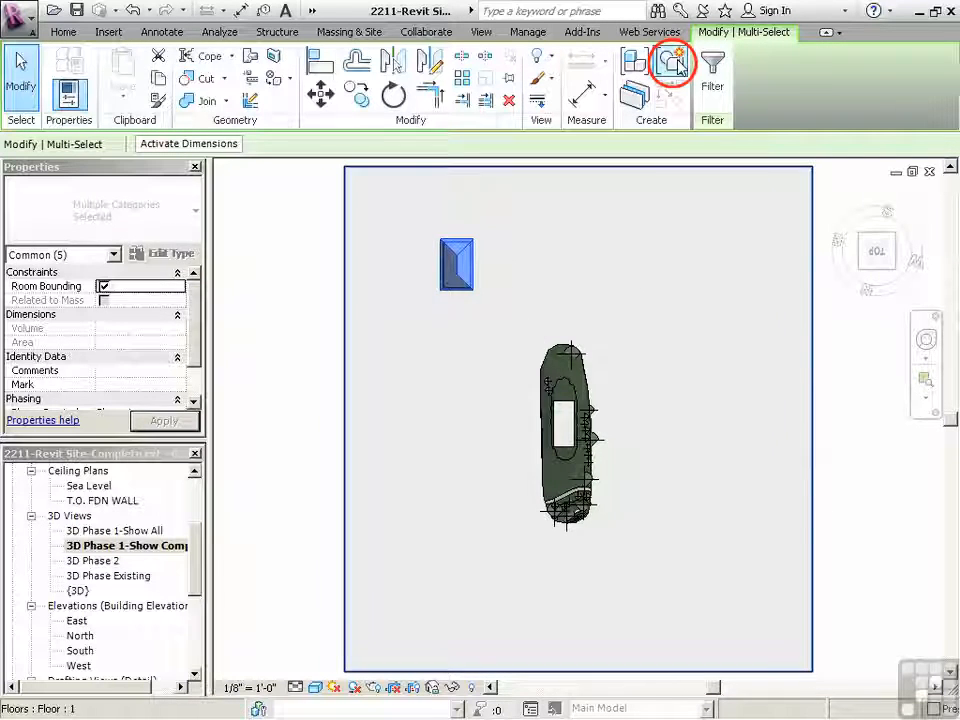
{"action": "key", "text": "g"}
{"action": "key", "text": "p"}
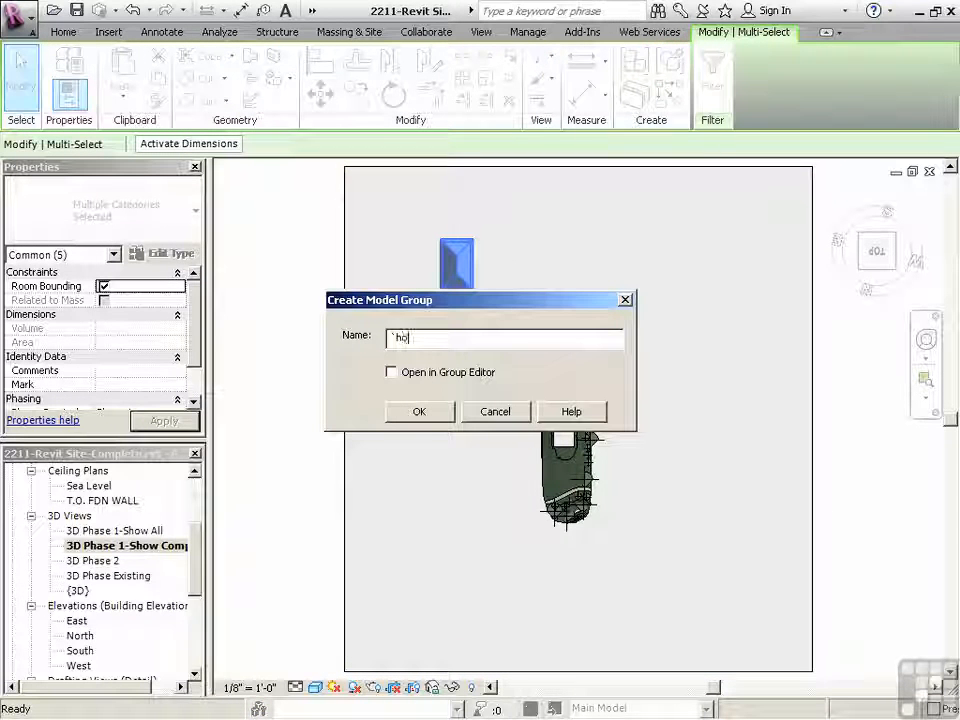
{"action": "left_click", "coordinate": [419, 412]}
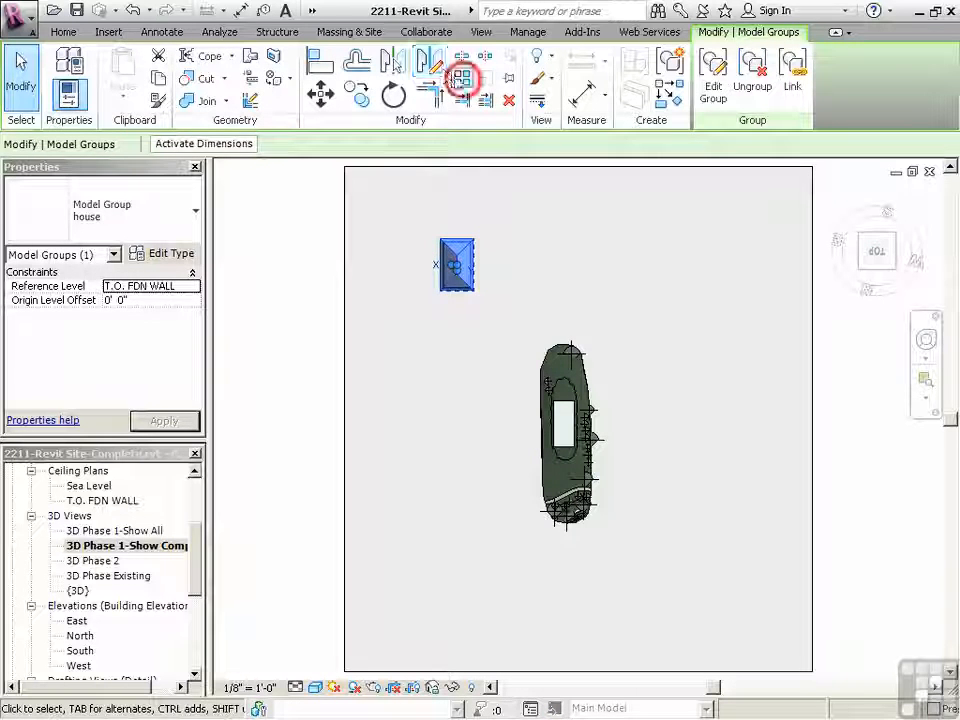
- Array the house group horizontally into a row of 6 evenly spaced houses above the site
{"action": "left_click", "coordinate": [461, 79]}
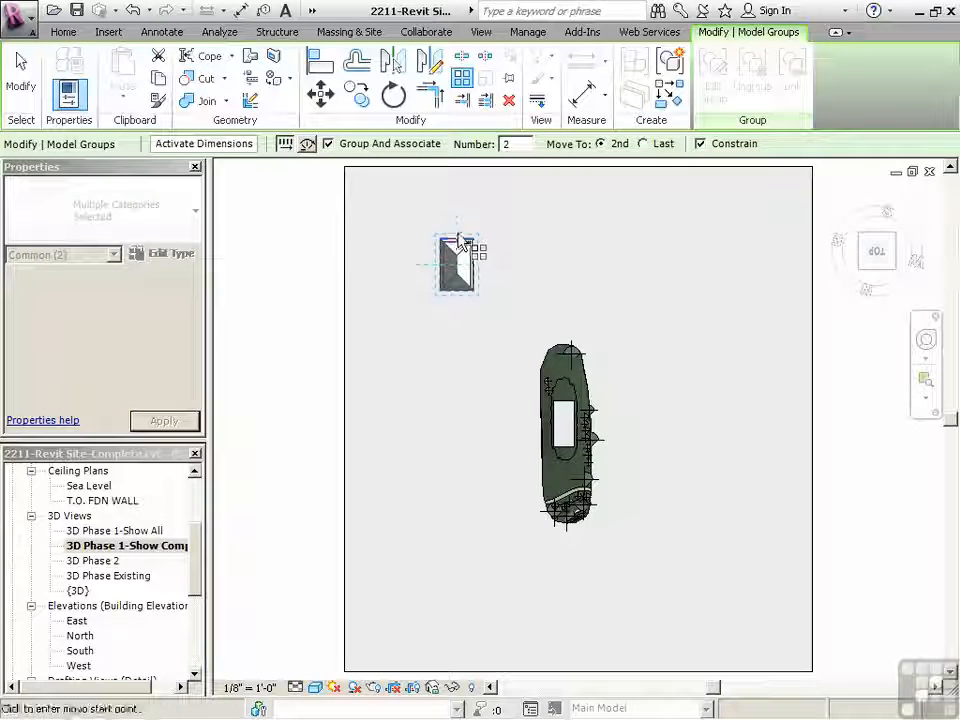
{"action": "left_click", "coordinate": [455, 250]}
{"action": "left_click", "coordinate": [508, 238]}
{"action": "type", "text": "6"}
{"action": "key", "text": "Return"}
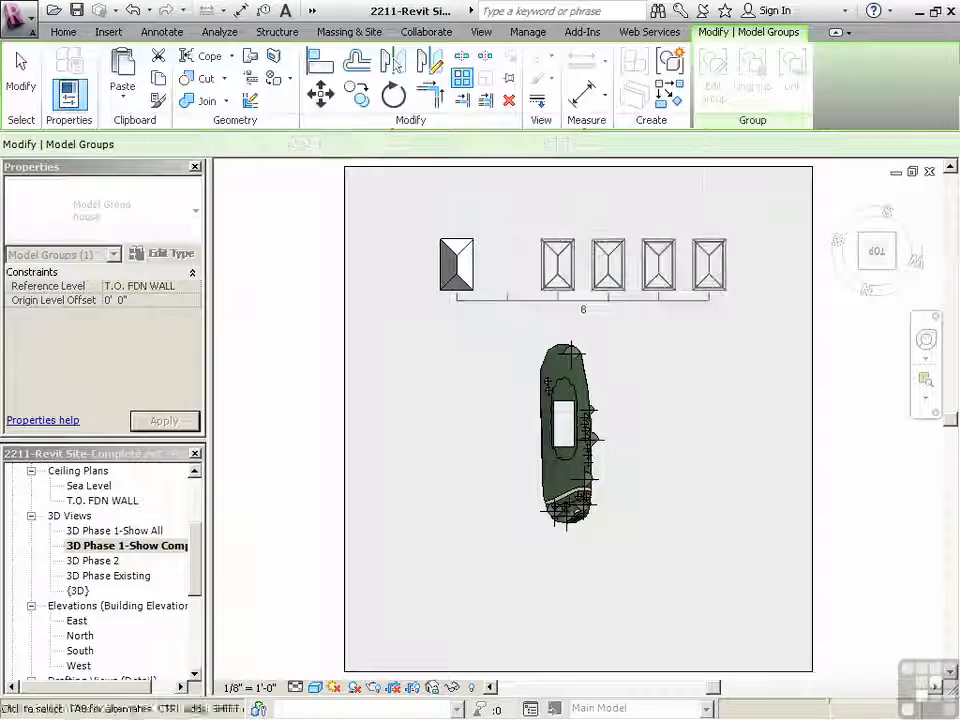
{"action": "left_click", "coordinate": [507, 262]}
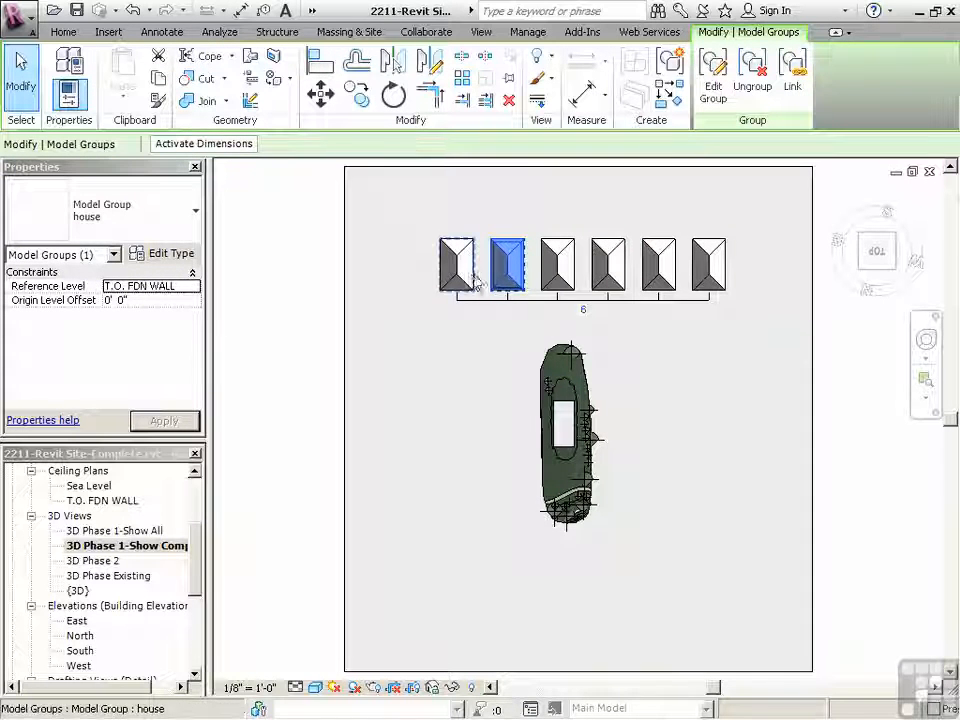
{"action": "left_click", "coordinate": [628, 353]}
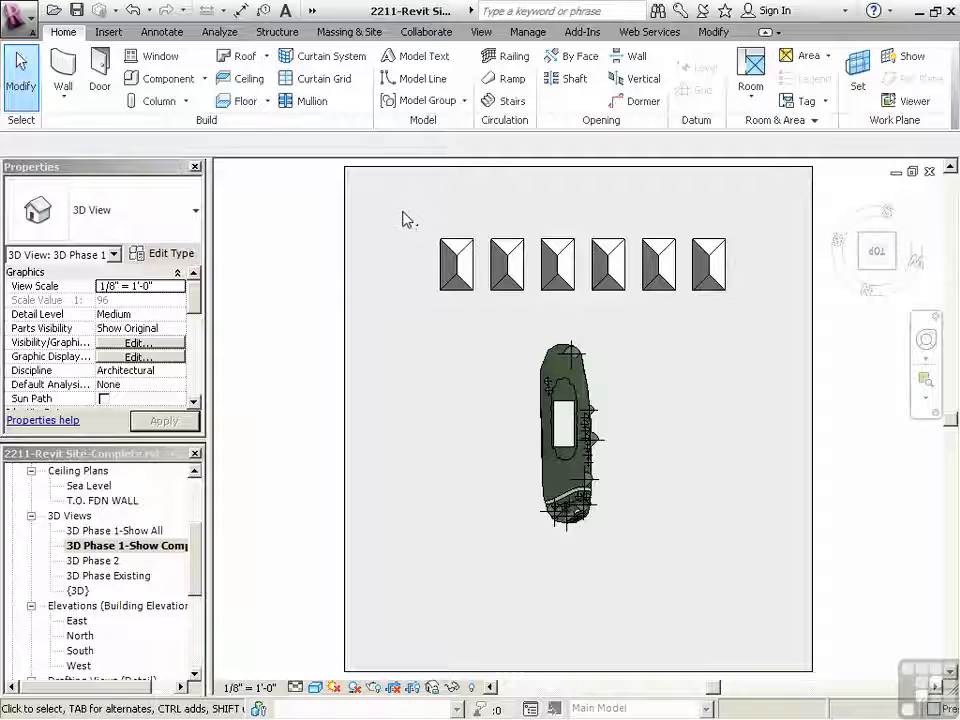
- Array the whole row of houses straight down the floor into 3 rows, with the second row level with the site's center
{"action": "left_click_drag", "start_coordinate": [404, 209], "coordinate": [662, 307]}
{"action": "left_click_drag", "start_coordinate": [782, 327], "coordinate": [780, 325]}
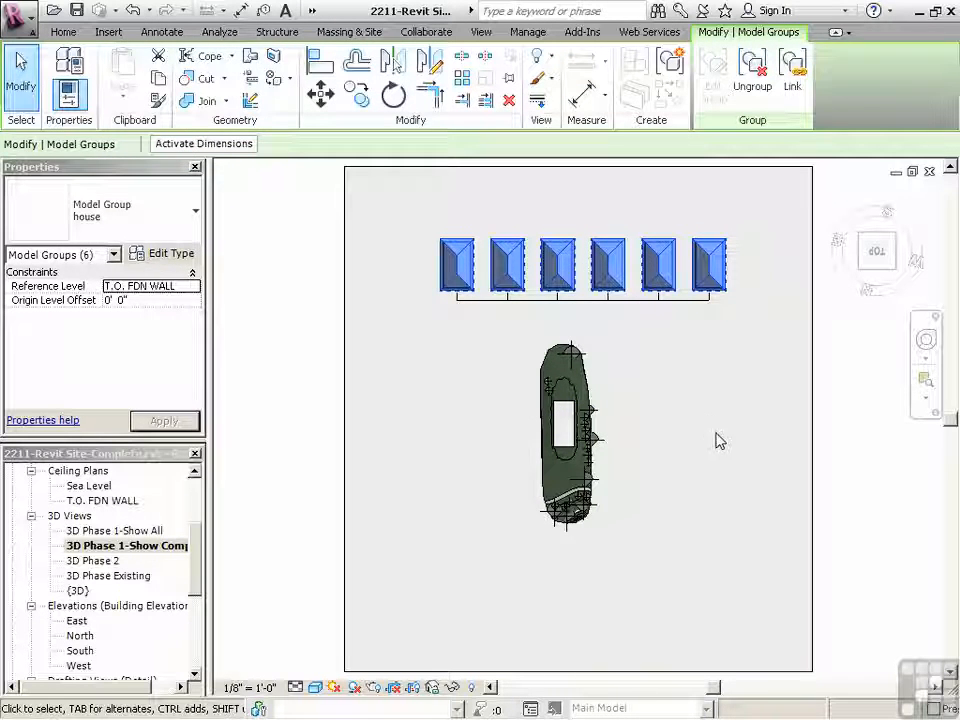
{"action": "mouse_move", "coordinate": [394, 208]}
{"action": "left_mouse_down"}
{"action": "mouse_move", "coordinate": [579, 285]}
{"action": "mouse_move", "coordinate": [763, 317]}
{"action": "left_mouse_up"}
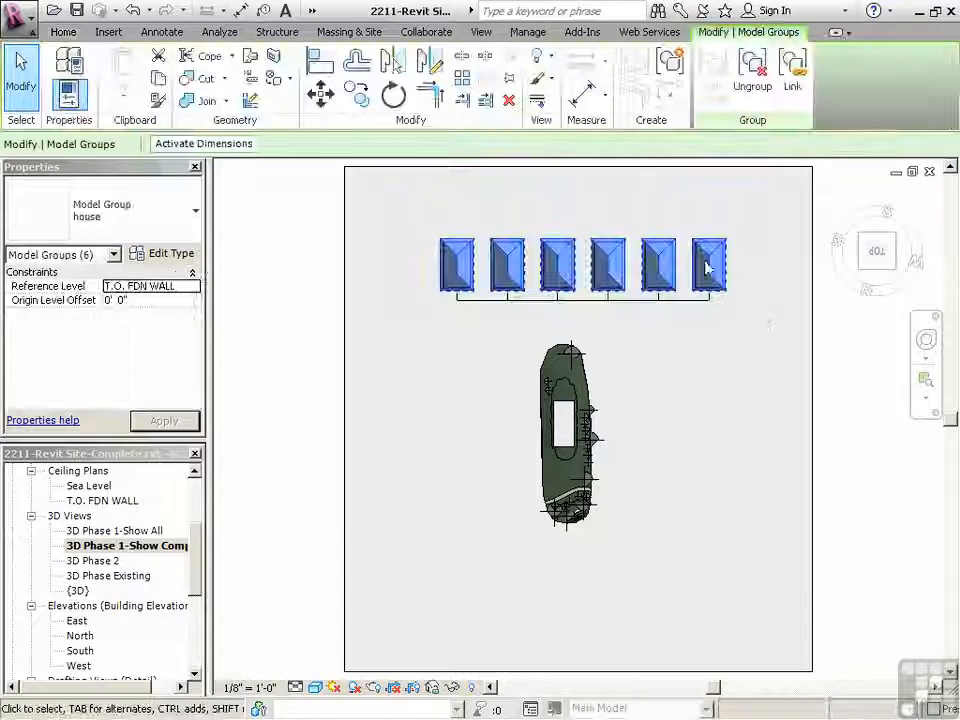
{"action": "key", "text": "a"}
{"action": "key", "text": "r"}
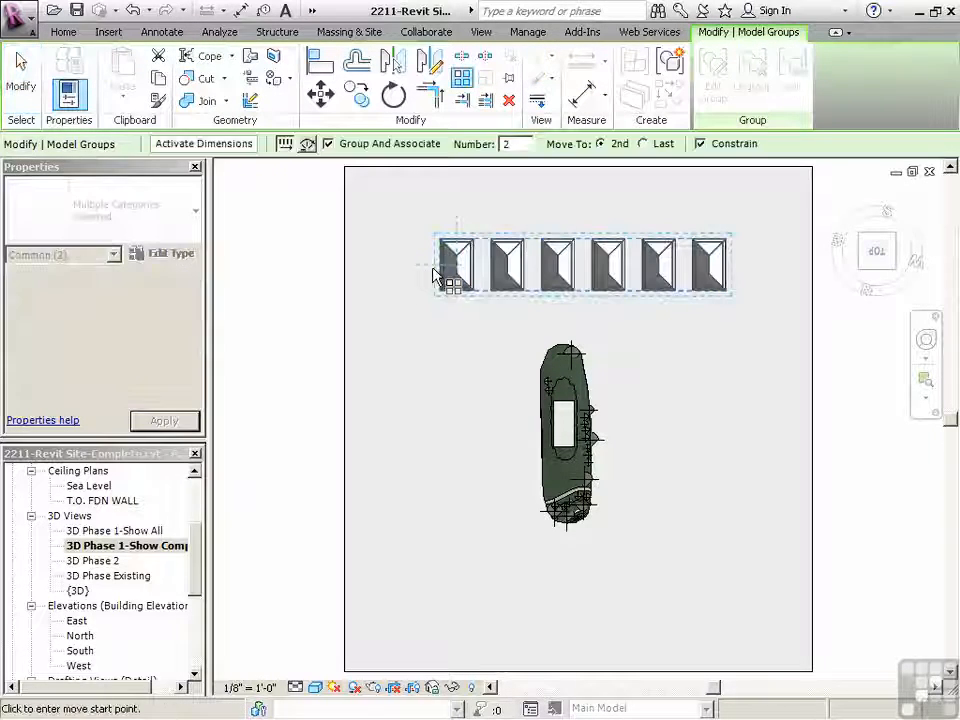
{"action": "left_click", "coordinate": [456, 265]}
{"action": "left_click", "coordinate": [440, 420]}
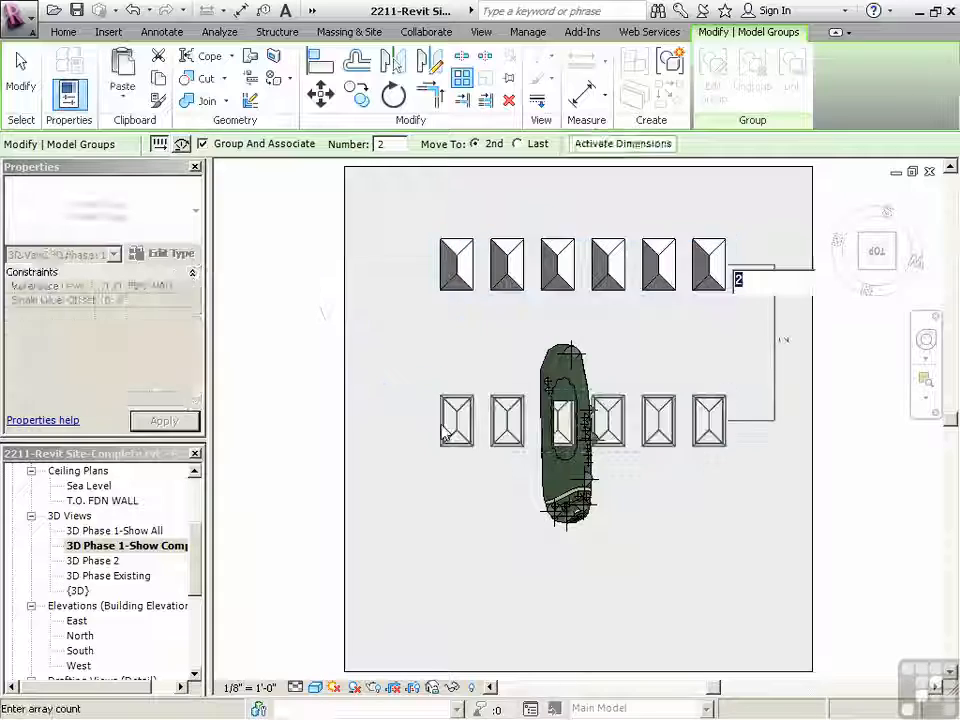
{"action": "type", "text": "3"}
{"action": "key", "text": "Return"}
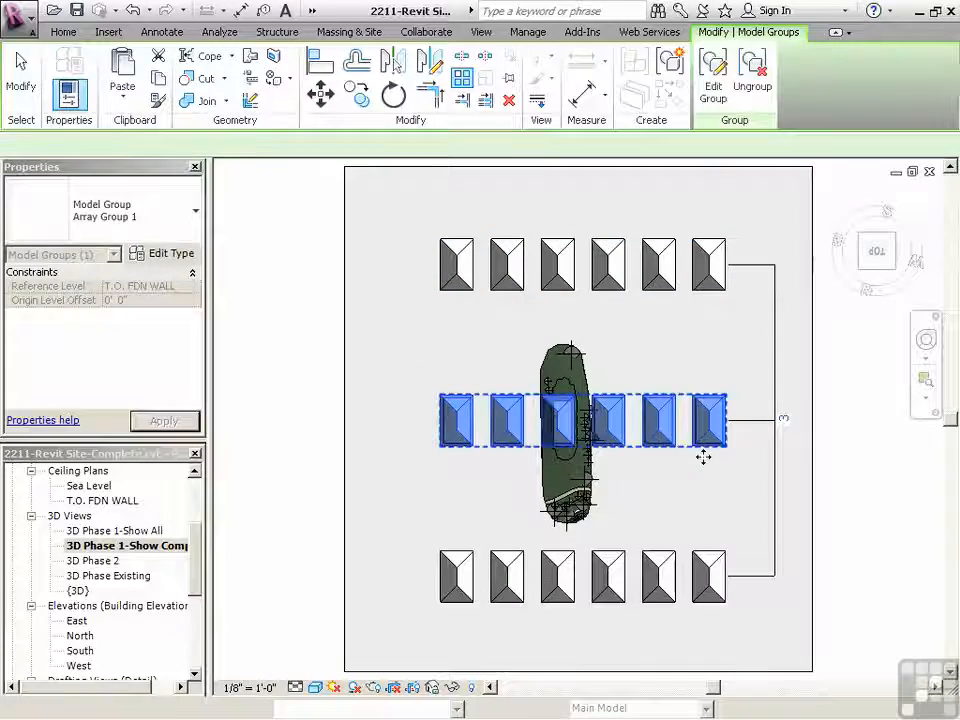
{"action": "key", "text": "Escape"}
- Remove the house in the middle row that overlaps the planted site
{"action": "left_click", "coordinate": [562, 420]}
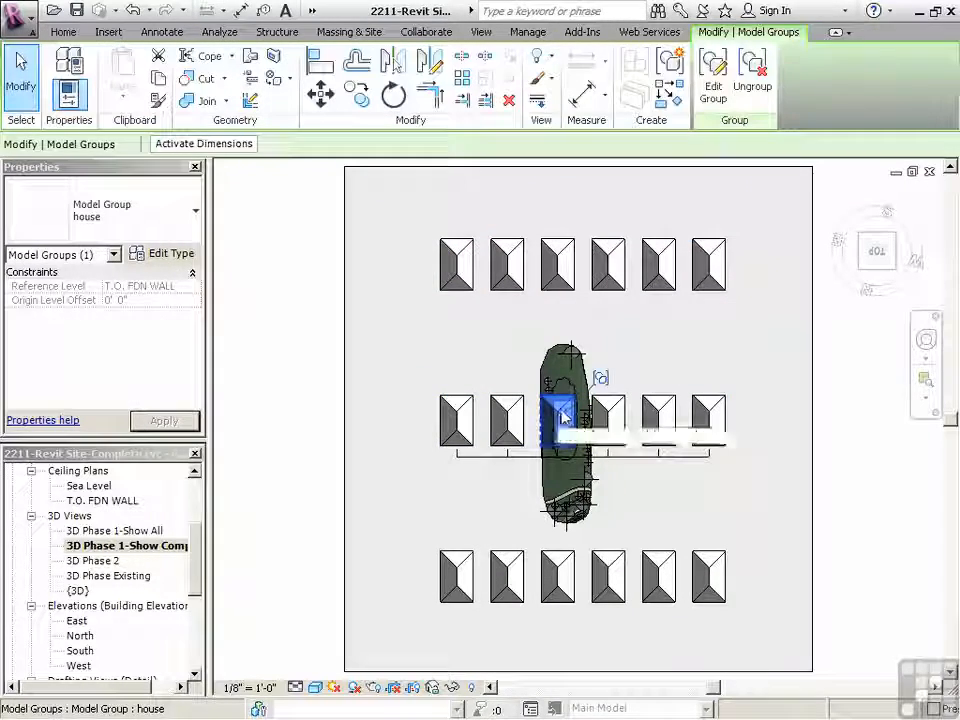
{"action": "key", "text": "Delete"}
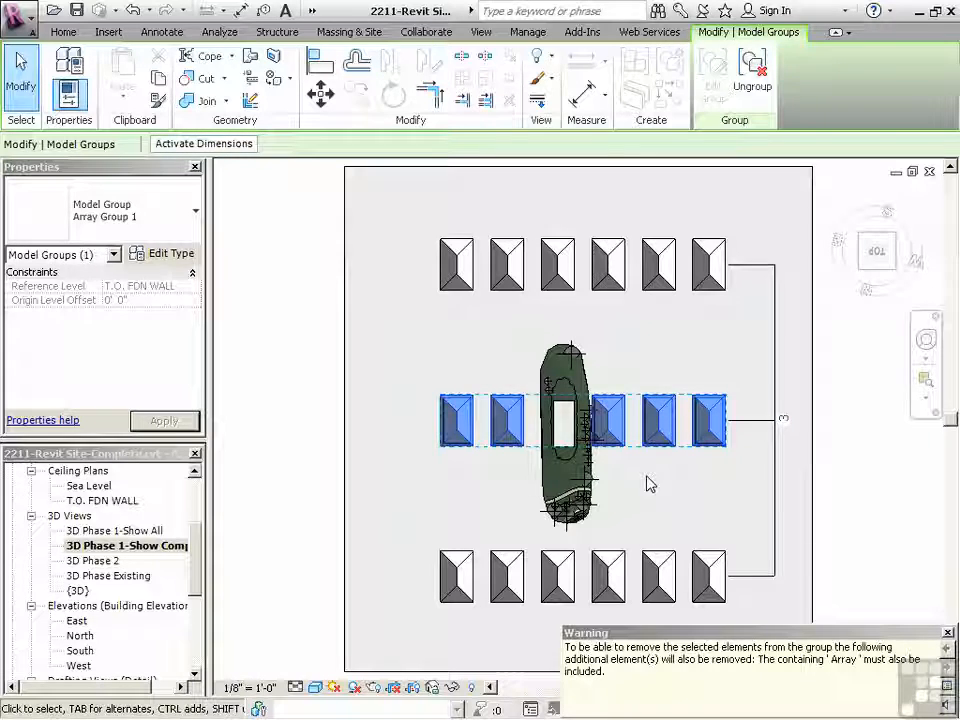
{"action": "left_click", "coordinate": [666, 488]}
- Shift the middle row of houses slightly to the right so the arrayed rows are staggered
{"action": "left_click", "coordinate": [677, 441]}
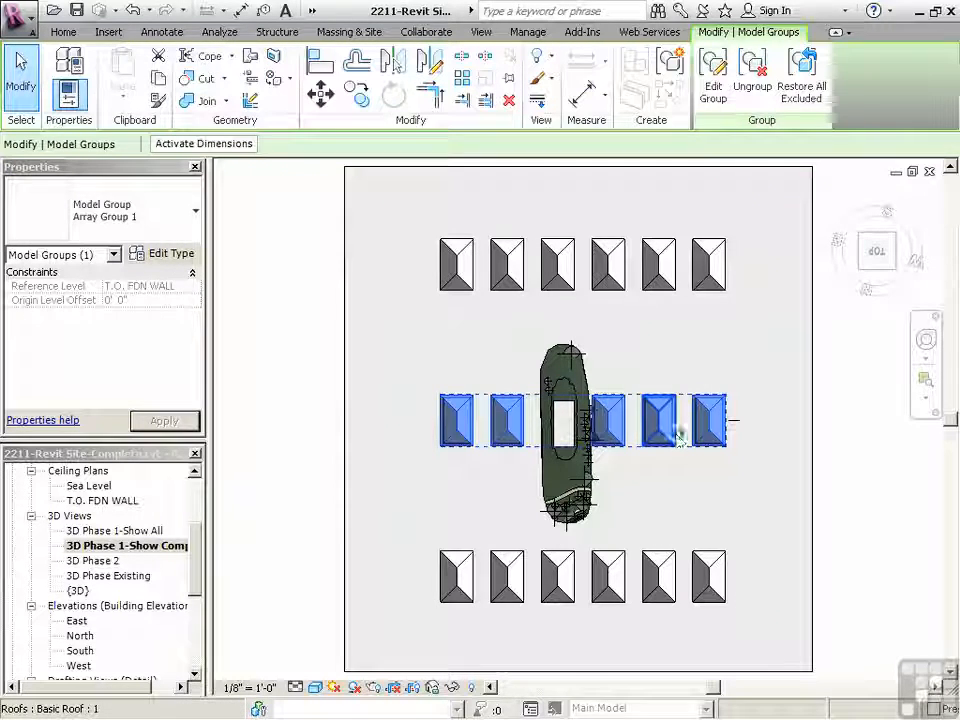
{"action": "left_click_drag", "start_coordinate": [674, 426], "coordinate": [675, 433]}
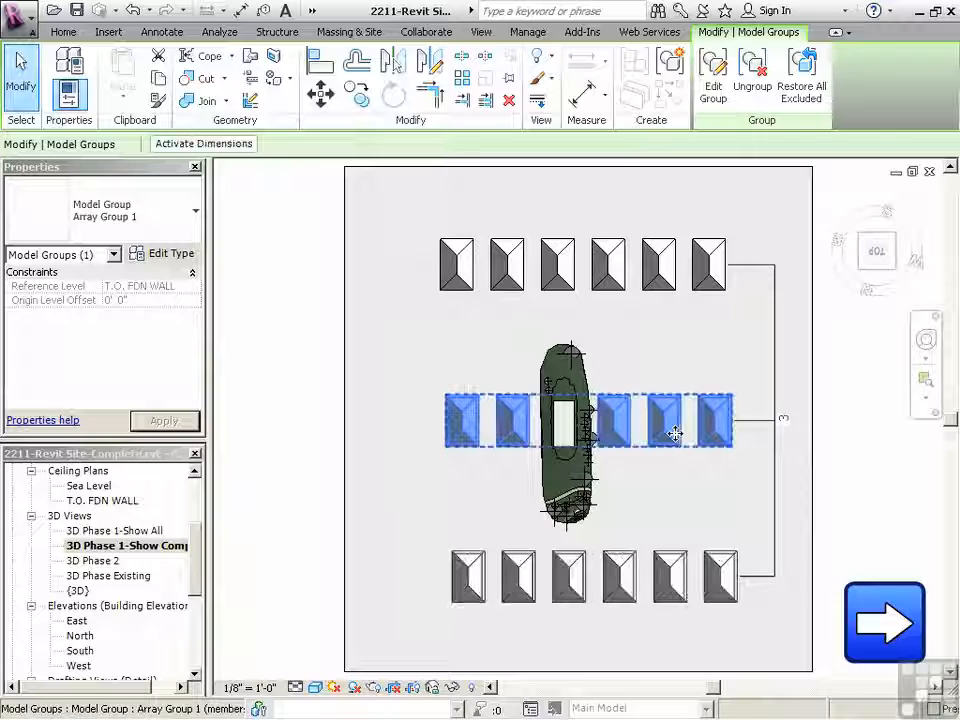
{"action": "left_click", "coordinate": [665, 488]}
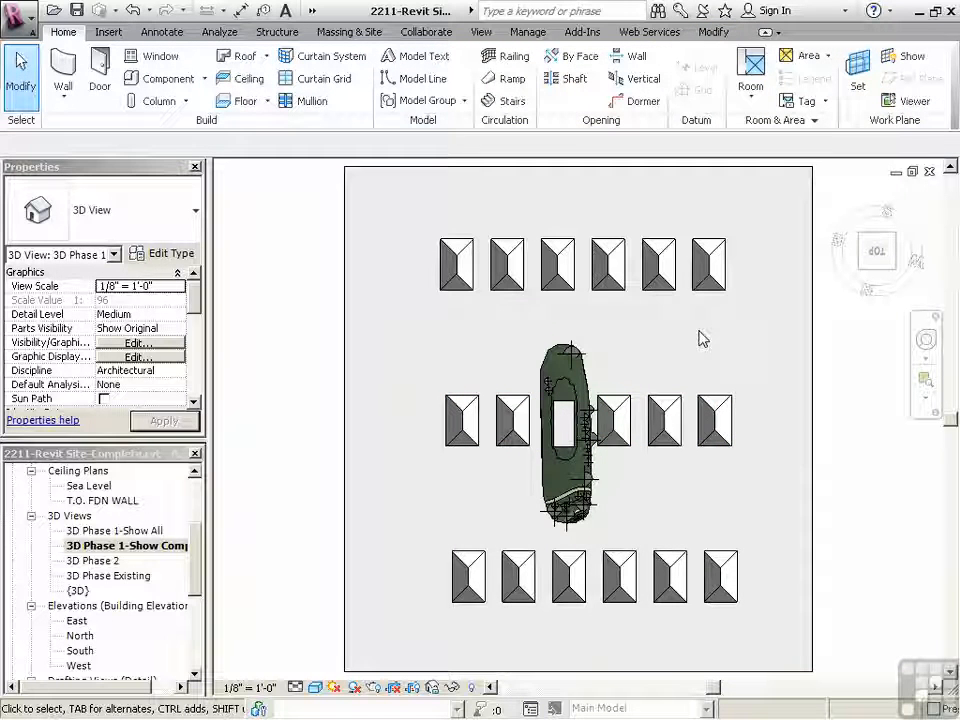
- Return the site to an angled corner 3D view, and close the site project along with its hidden windows
{"action": "left_click", "coordinate": [866, 261]}
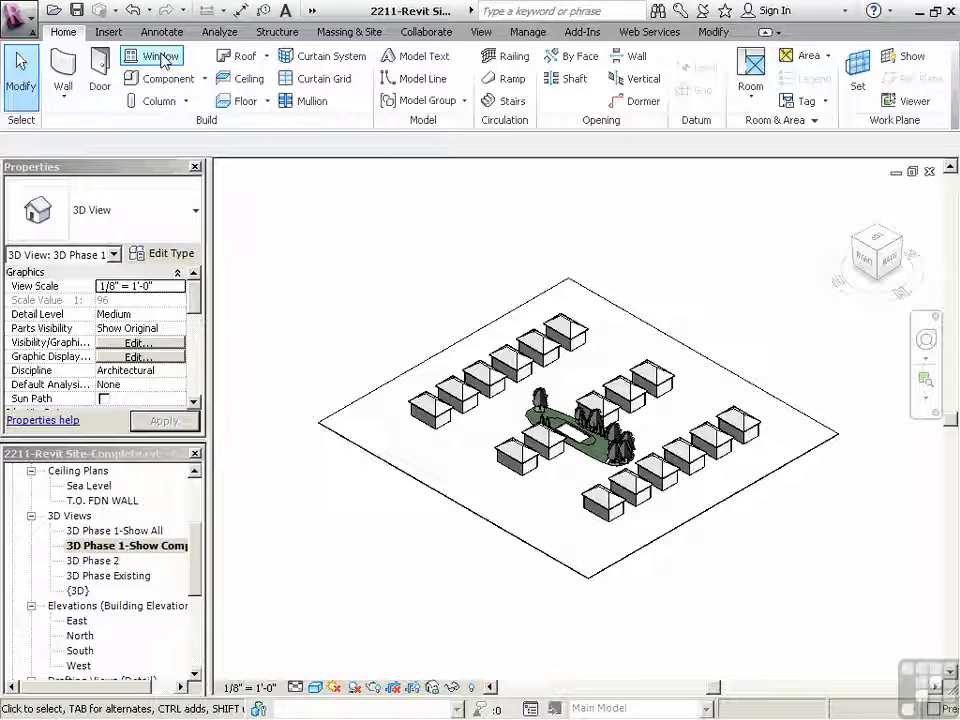
{"action": "left_click", "coordinate": [481, 31]}
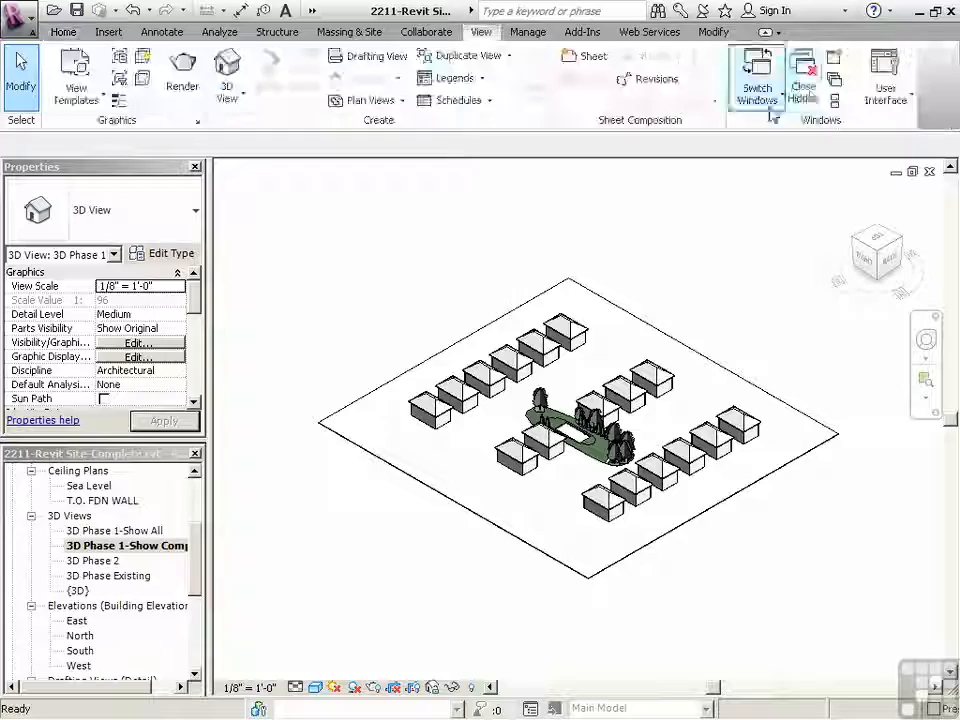
{"action": "left_click", "coordinate": [810, 93]}
{"action": "left_click", "coordinate": [930, 173]}
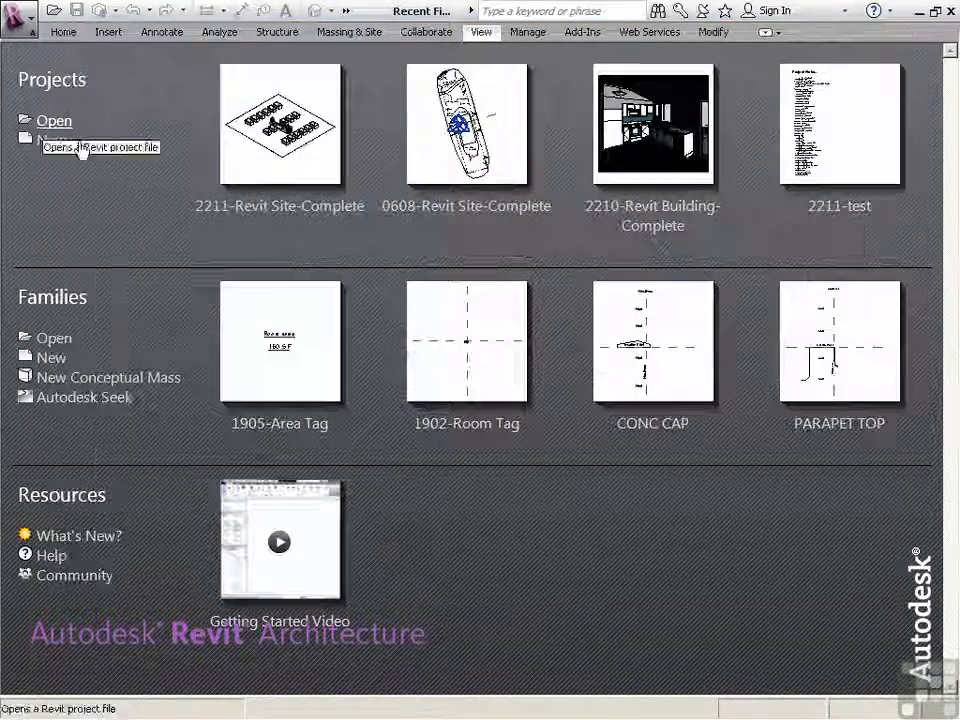
- Open the project file 2210-Revit Building-Complete.rvt from the RAC 2012 Intermediate folder
{"action": "left_click", "coordinate": [50, 121]}
{"action": "left_click_drag", "start_coordinate": [738, 137], "coordinate": [736, 490]}
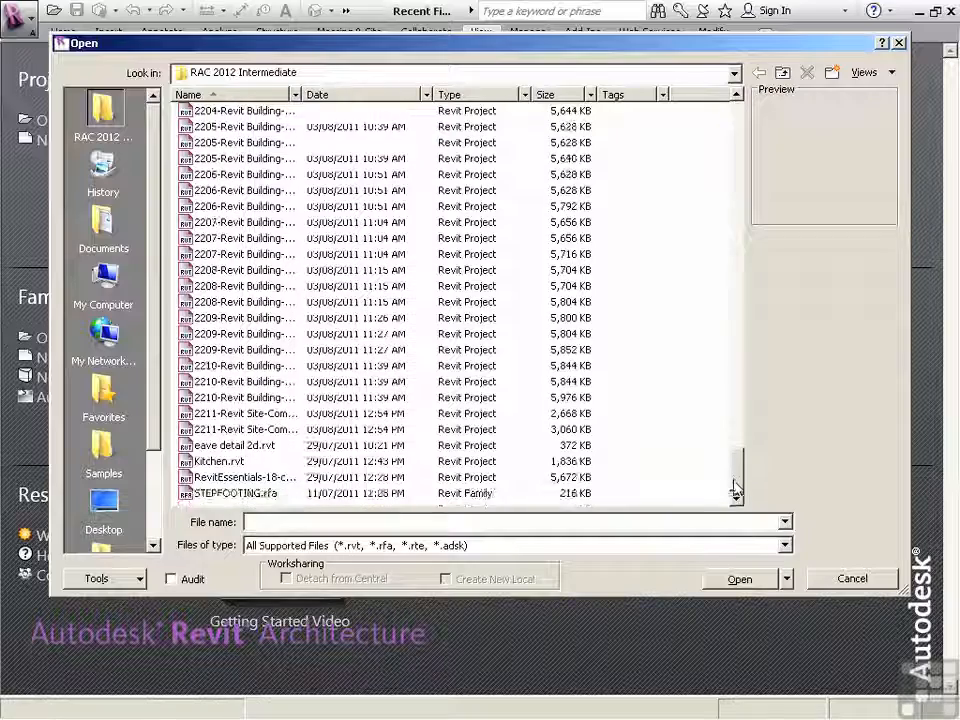
{"action": "left_click", "coordinate": [205, 398]}
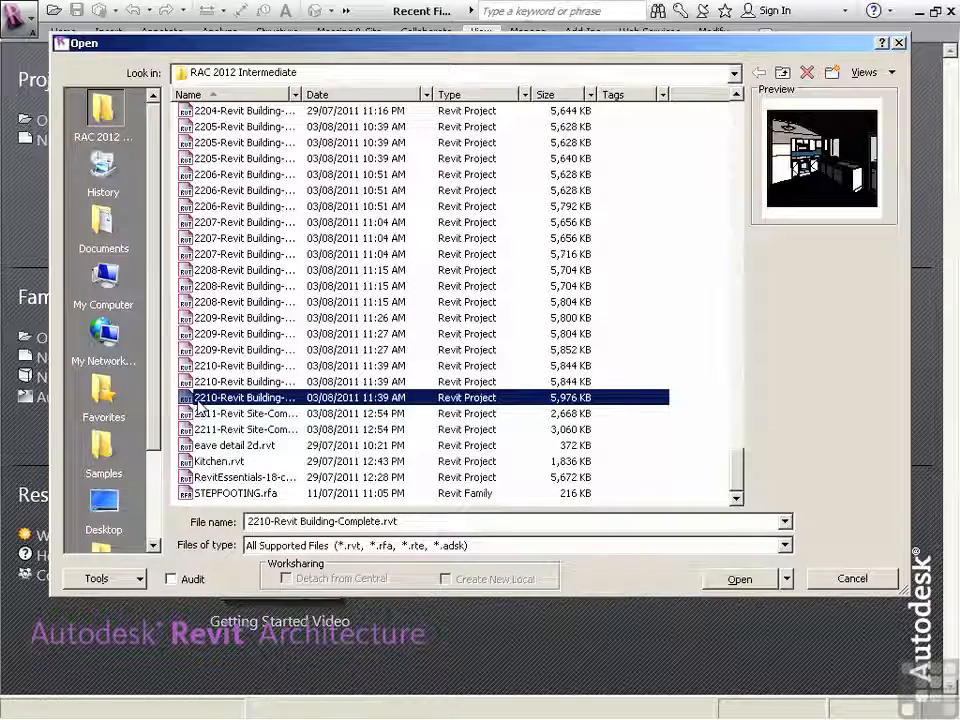
{"action": "left_click", "coordinate": [737, 579]}
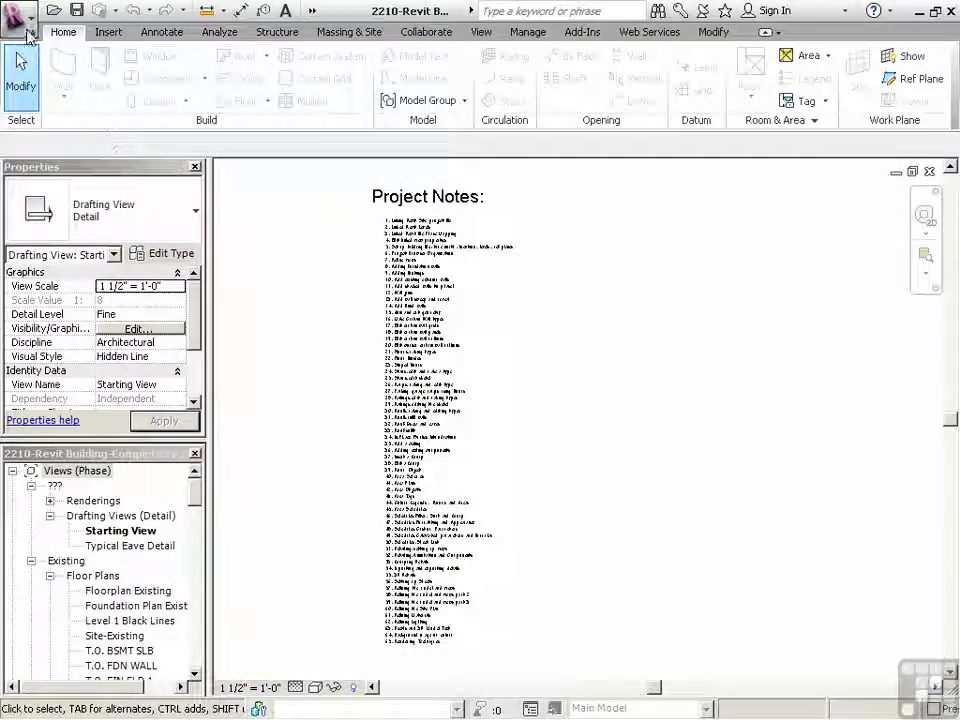
- Save the building project under the new name 2211-Revit Building-Begin.rvt
{"action": "left_click", "coordinate": [28, 34]}
{"action": "mouse_move", "coordinate": [71, 240]}
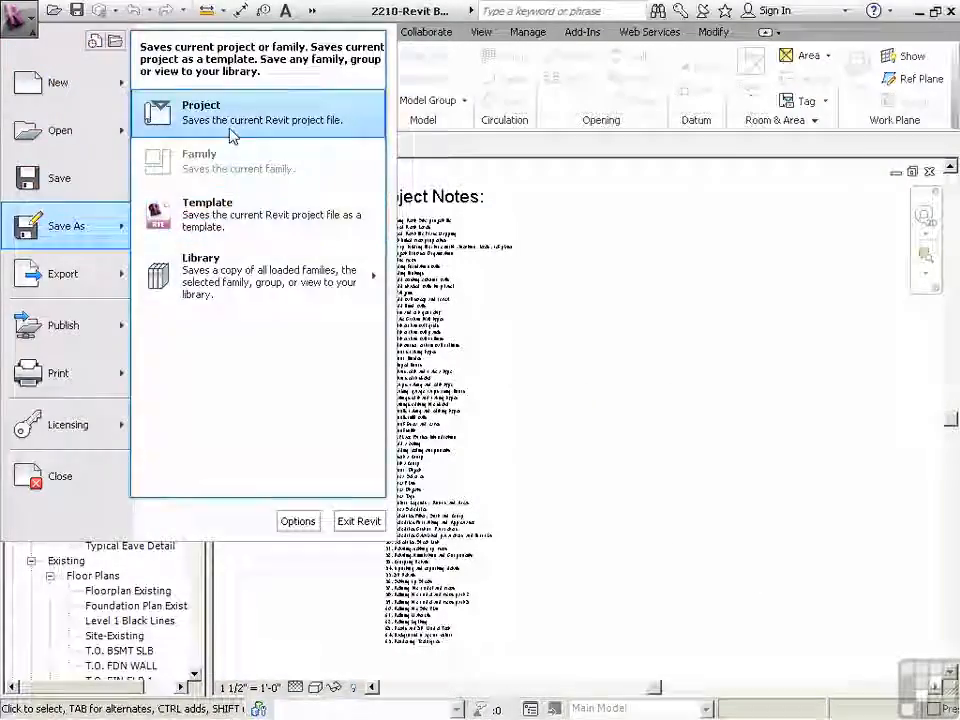
{"action": "left_click", "coordinate": [231, 135]}
{"action": "left_click", "coordinate": [226, 500]}
{"action": "key", "text": "BackSpace"}
{"action": "type", "text": "1"}
{"action": "left_click_drag", "start_coordinate": [335, 500], "coordinate": [297, 501]}
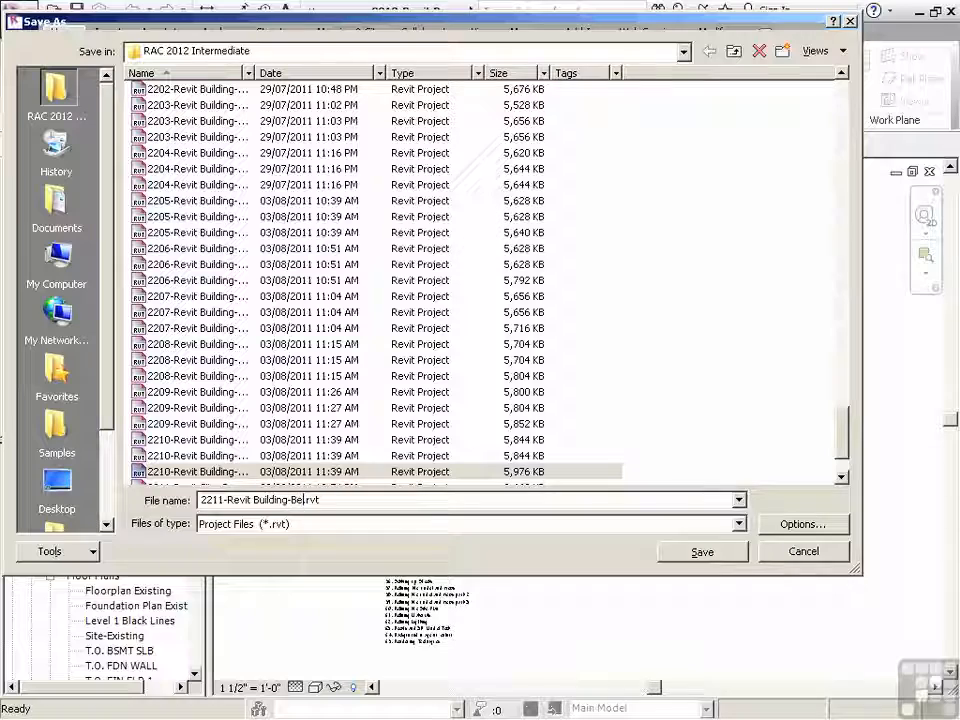
{"action": "left_click", "coordinate": [703, 551]}
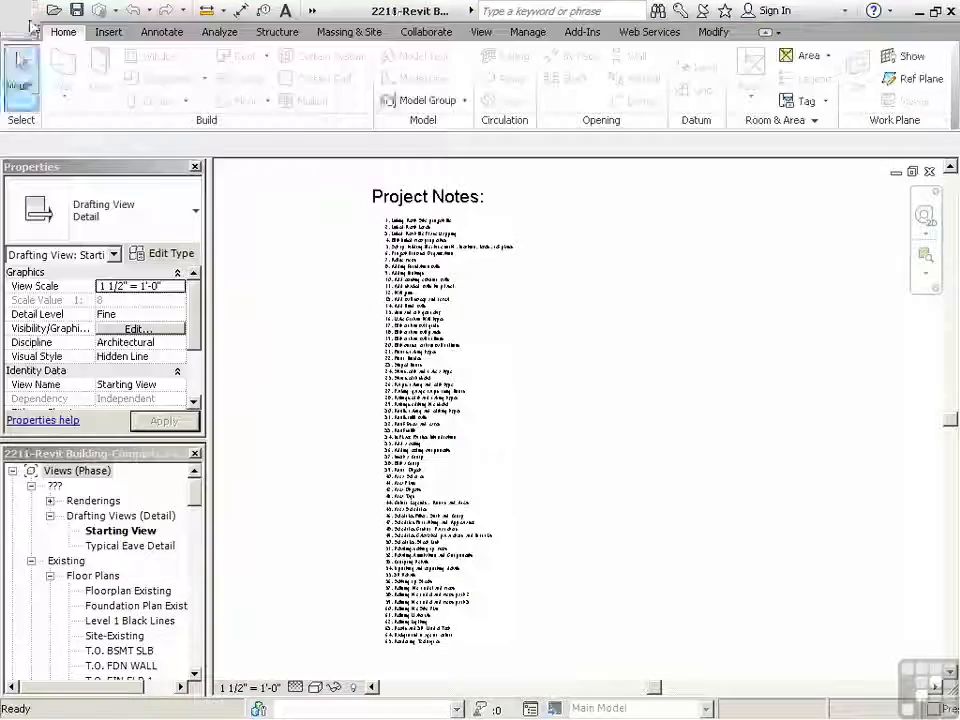
- Save another copy of the building project as 2211-Revit Building-Complete.rvt
{"action": "left_click", "coordinate": [20, 16]}
{"action": "mouse_move", "coordinate": [80, 225]}
{"action": "left_click", "coordinate": [221, 125]}
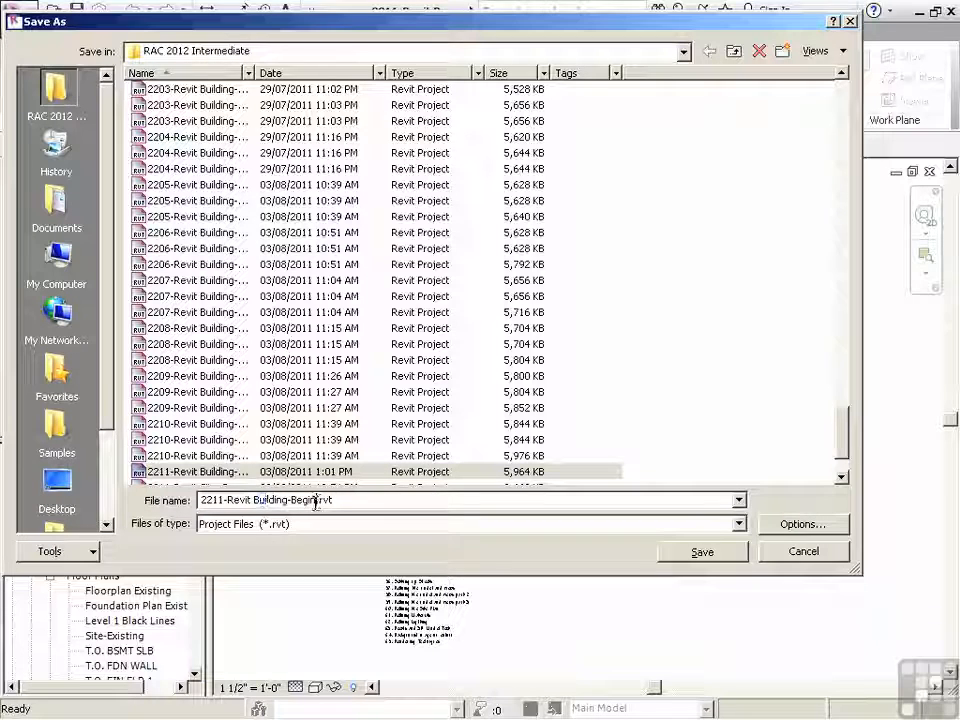
{"action": "left_click", "coordinate": [688, 558]}
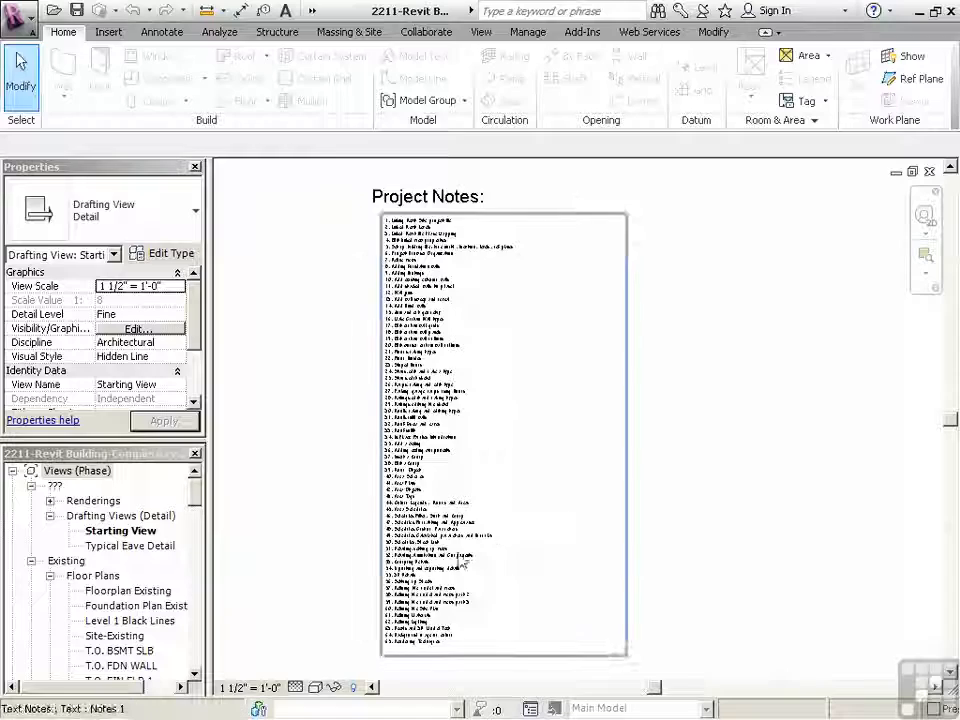
- Open the 3D Show Complete view of the building
{"action": "middle_click_drag", "start_coordinate": [460, 563], "coordinate": [447, 512]}
{"action": "scroll", "coordinate": [198, 502], "scroll_direction": "down", "scroll_amount": 10}
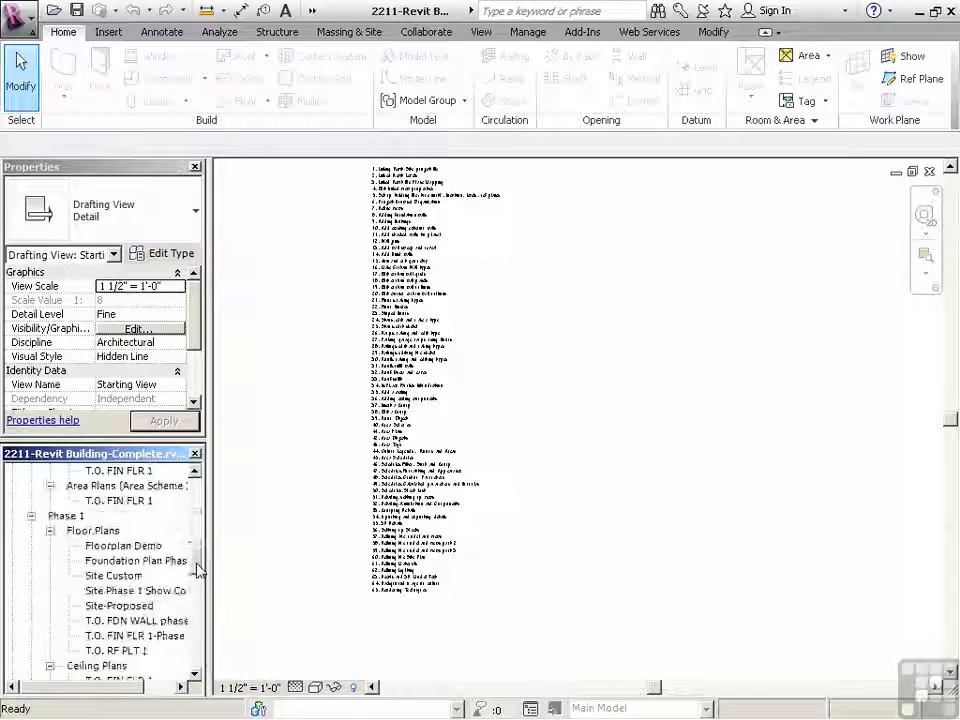
{"action": "double_click", "coordinate": [133, 515]}
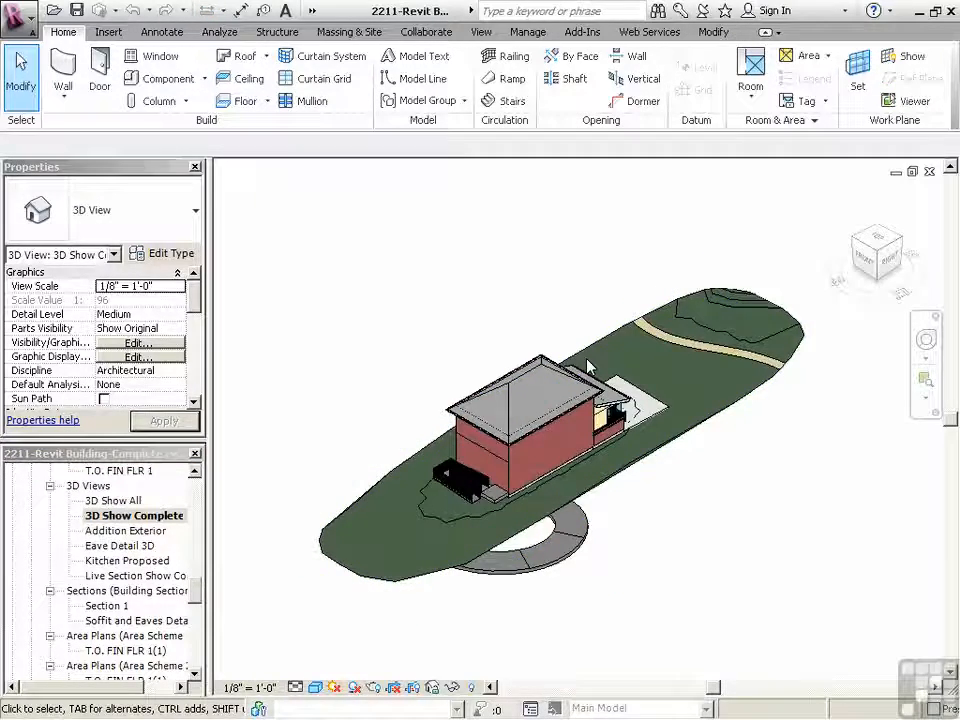
{"action": "scroll", "coordinate": [587, 357], "scroll_direction": "down", "scroll_amount": 1}
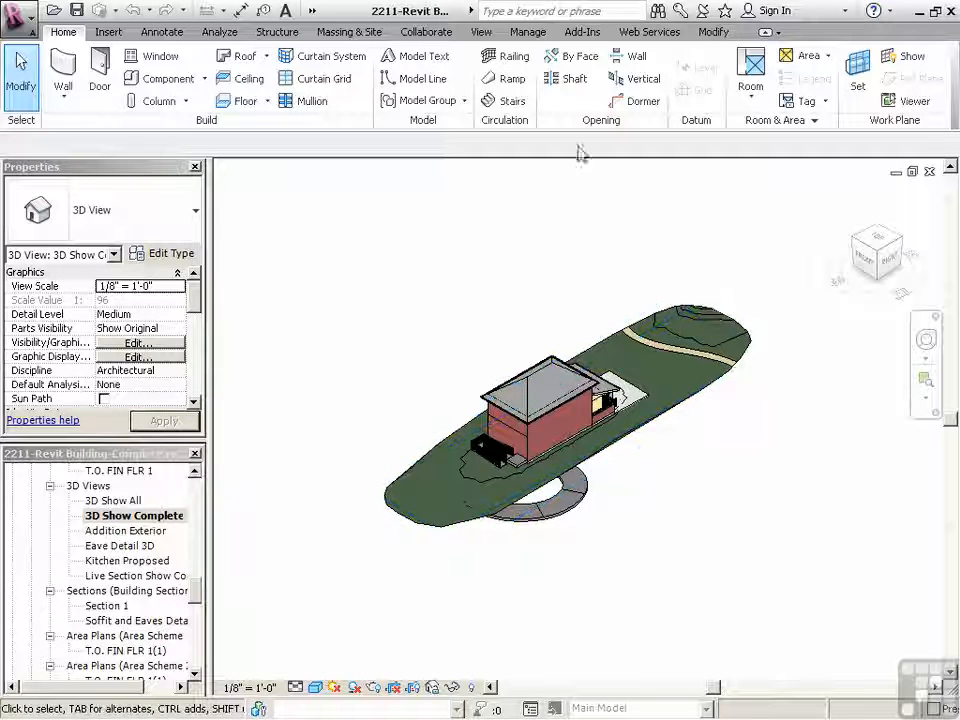
- Reload the linked 0608-Revit Site-Complete.rvt from 2211-Revit Site-Complete.rvt, accepting the coordination review warning
{"action": "left_click", "coordinate": [108, 32]}
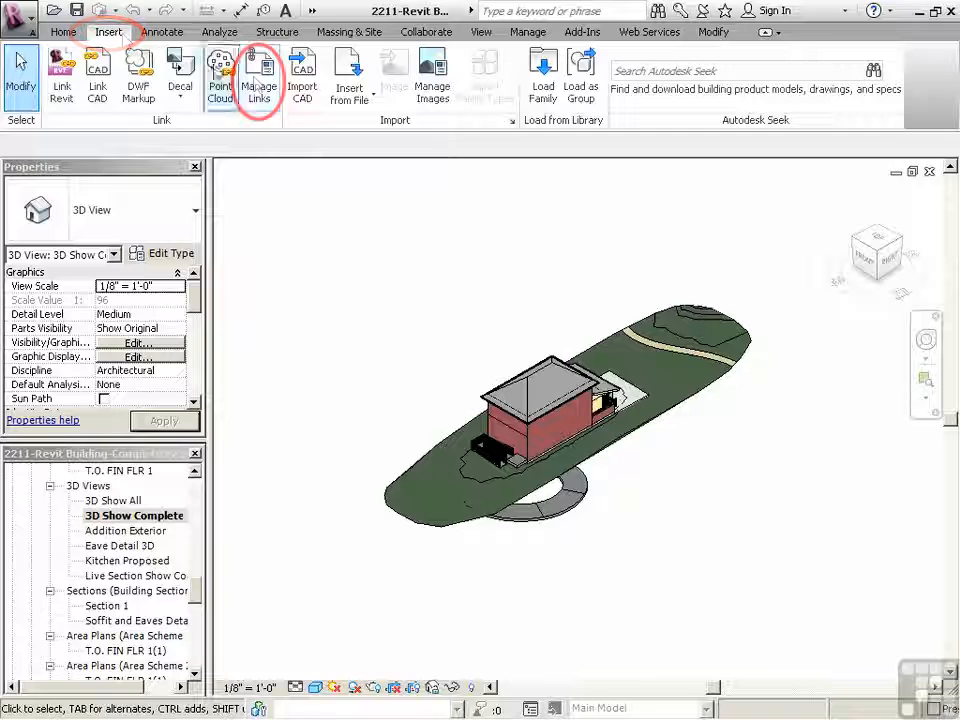
{"action": "left_click", "coordinate": [257, 98]}
{"action": "left_click", "coordinate": [150, 101]}
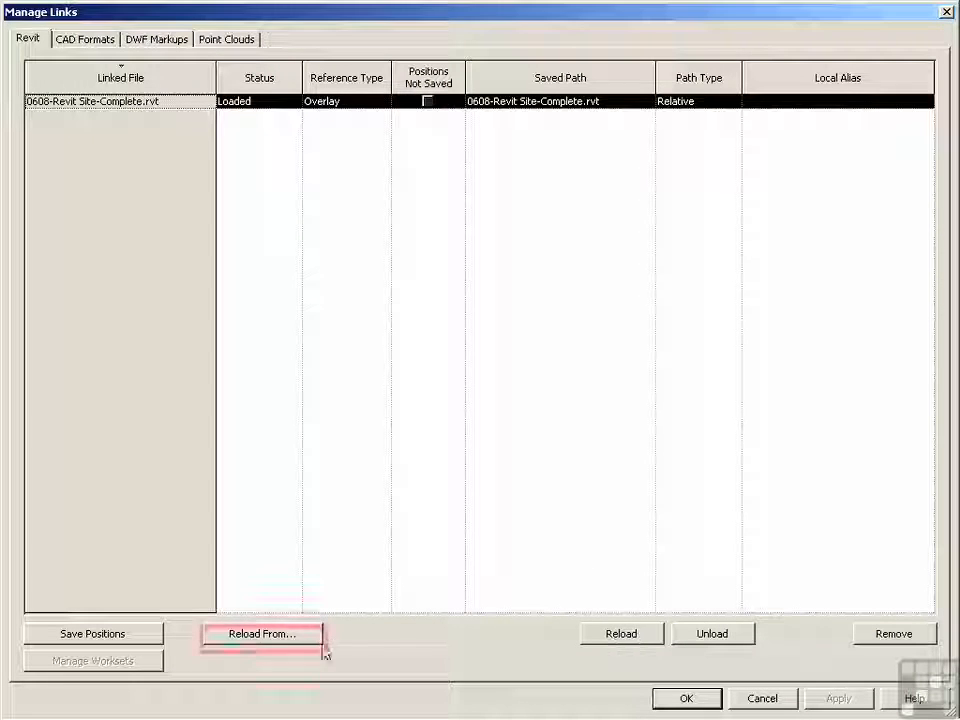
{"action": "left_click", "coordinate": [274, 638]}
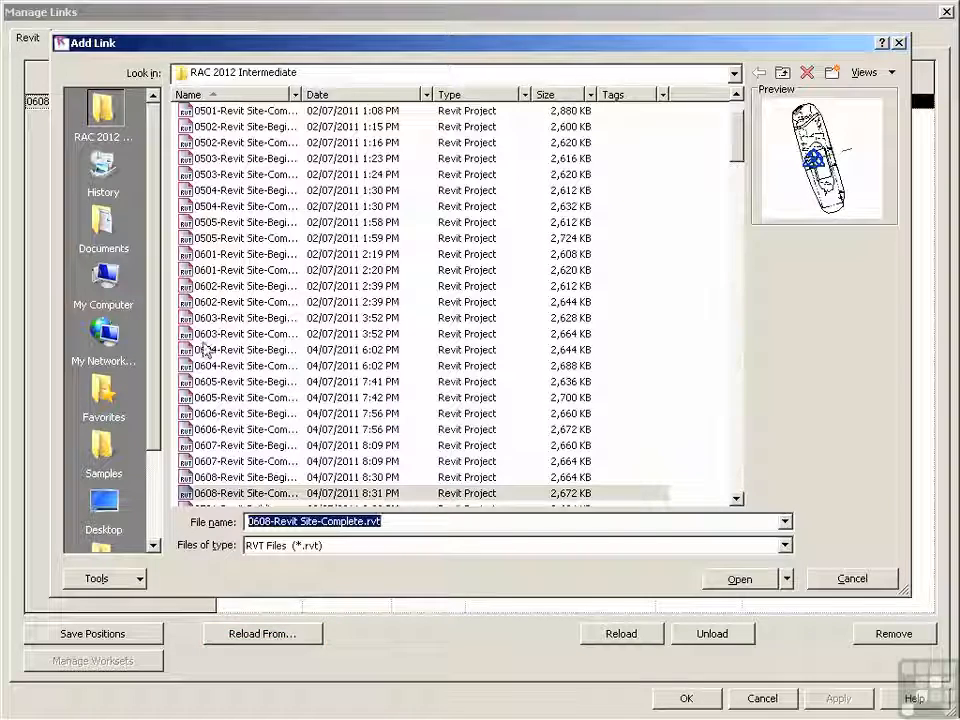
{"action": "left_click_drag", "start_coordinate": [735, 146], "coordinate": [735, 492]}
{"action": "left_click", "coordinate": [225, 445]}
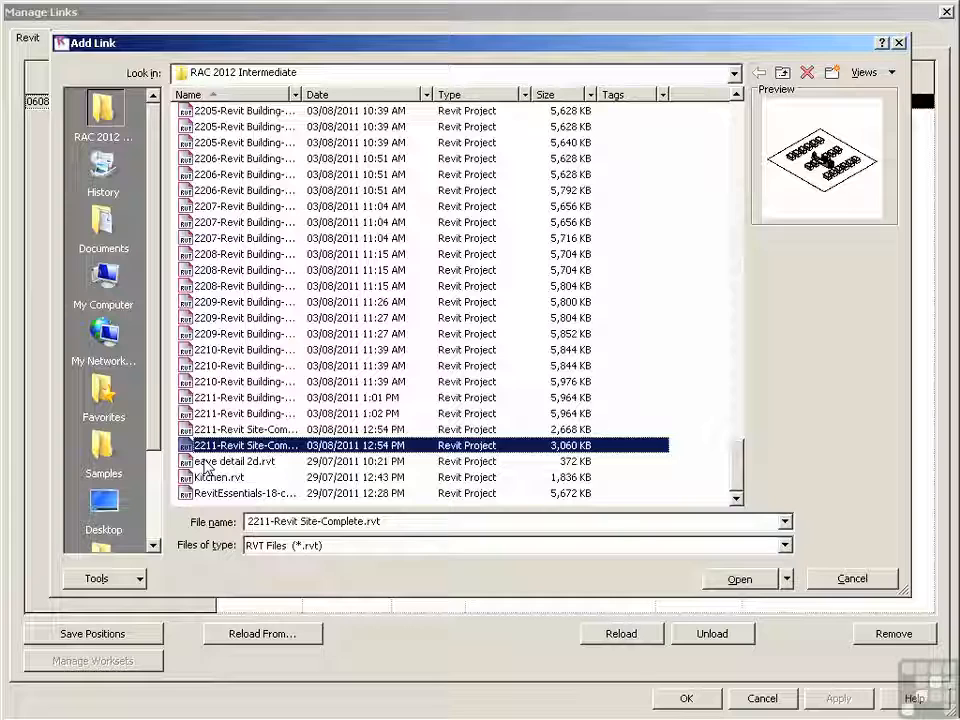
{"action": "left_click", "coordinate": [739, 579]}
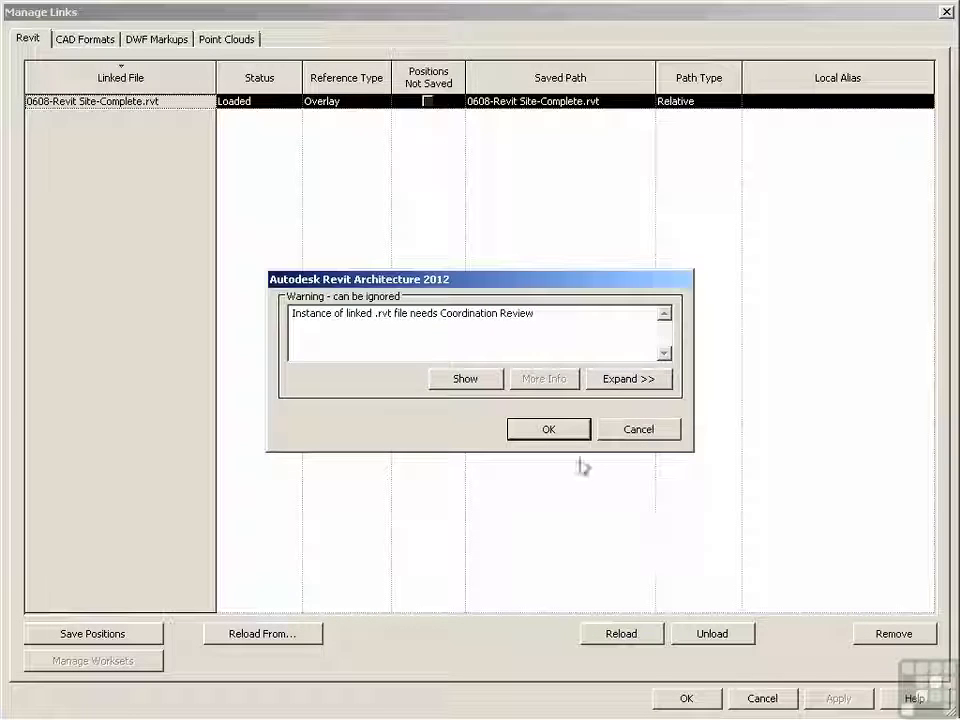
{"action": "left_click", "coordinate": [541, 431]}
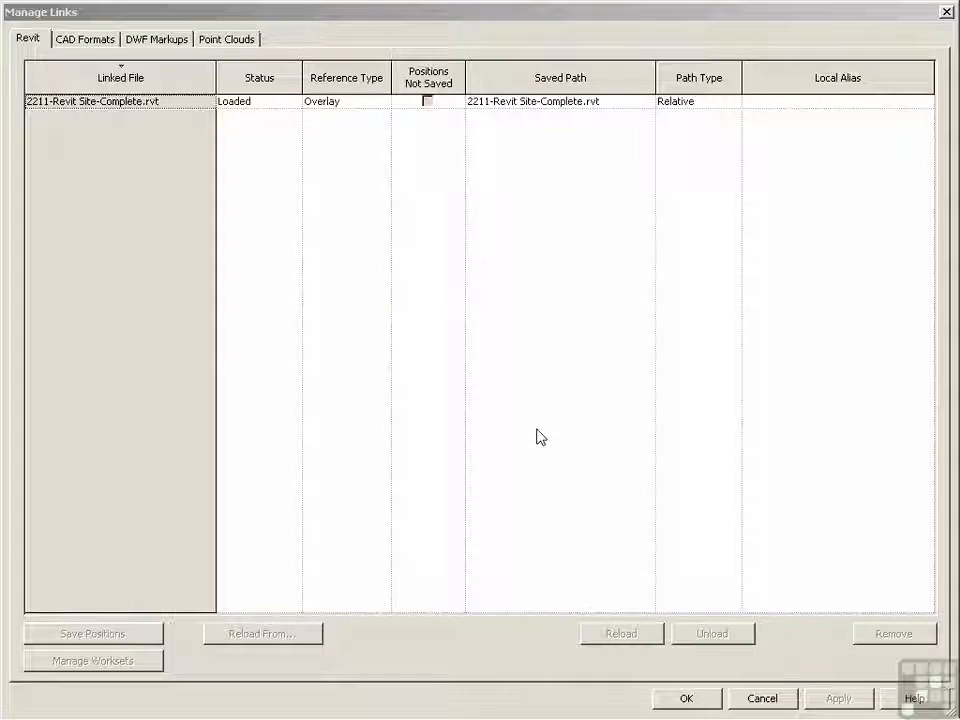
{"action": "left_click", "coordinate": [684, 699]}
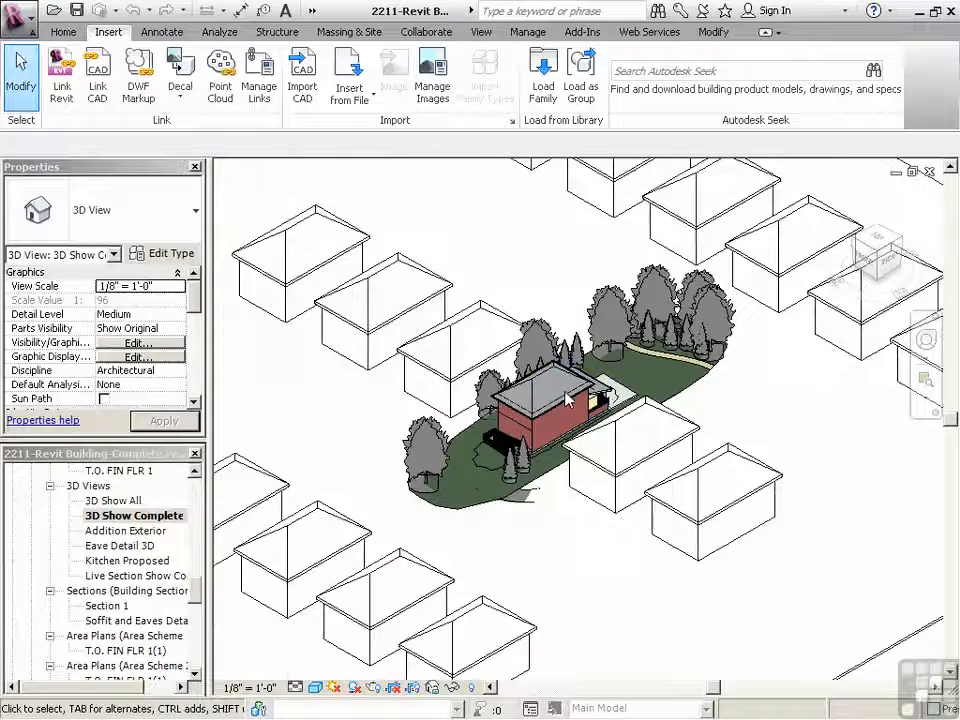
- Check the building among the linked context houses from its rear side, and open the Addition Exterior perspective view
{"action": "middle_click_drag", "start_coordinate": [767, 497], "coordinate": [572, 462], "text": "shift"}
{"action": "scroll", "coordinate": [570, 553], "scroll_direction": "up", "scroll_amount": 3}
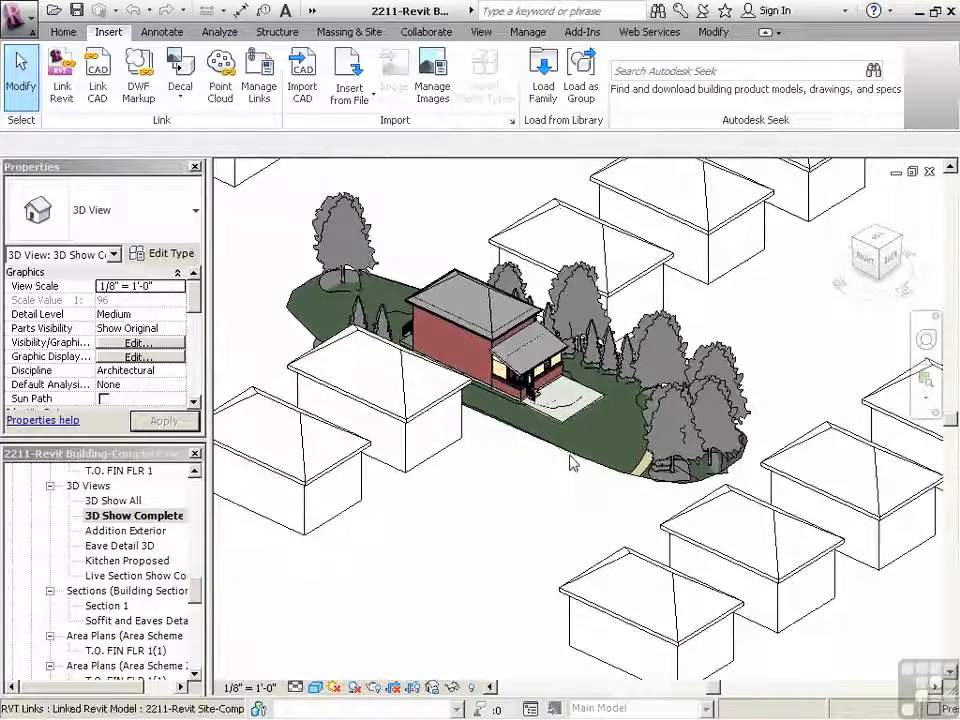
{"action": "left_click_drag", "start_coordinate": [194, 596], "coordinate": [201, 594]}
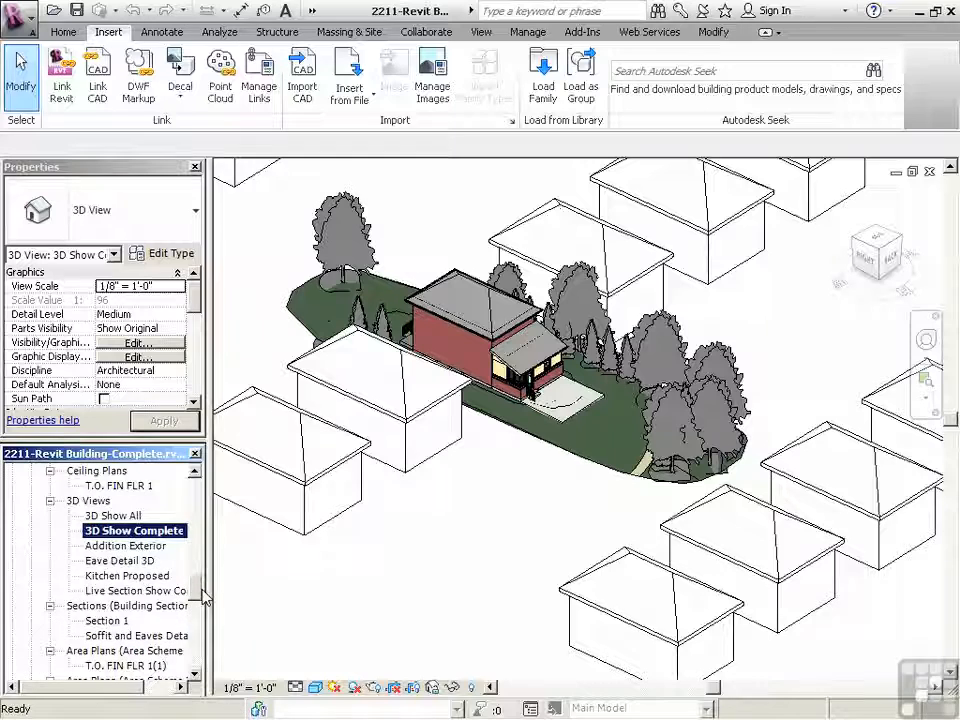
{"action": "double_click", "coordinate": [118, 547]}
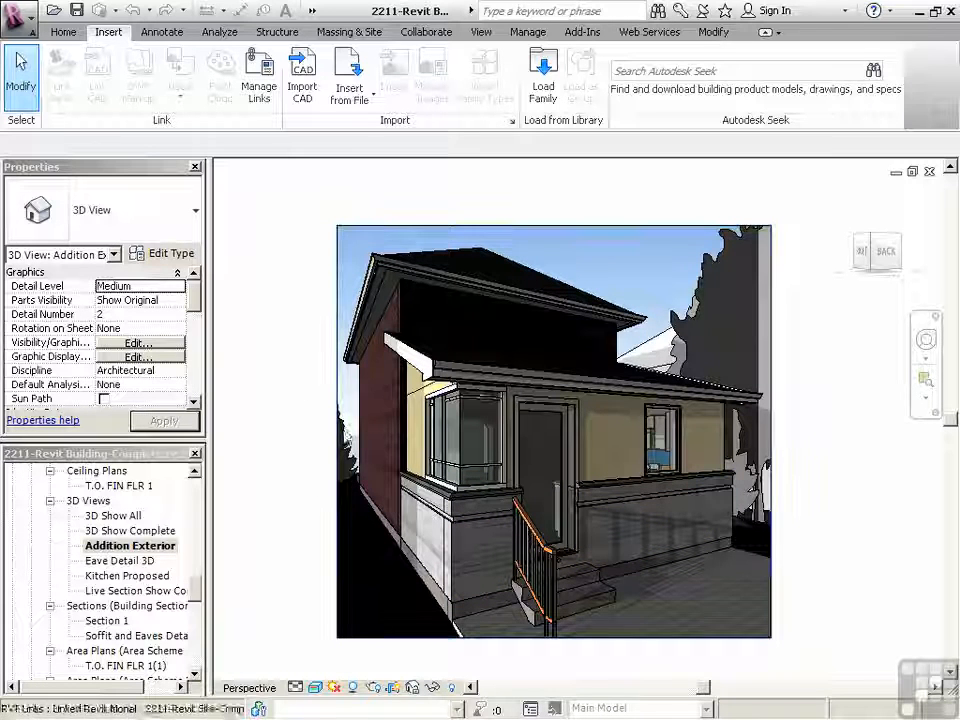
- Turn off far clipping for the Addition Exterior view and save the project
{"action": "scroll", "coordinate": [197, 310], "scroll_direction": "down", "scroll_amount": 5}
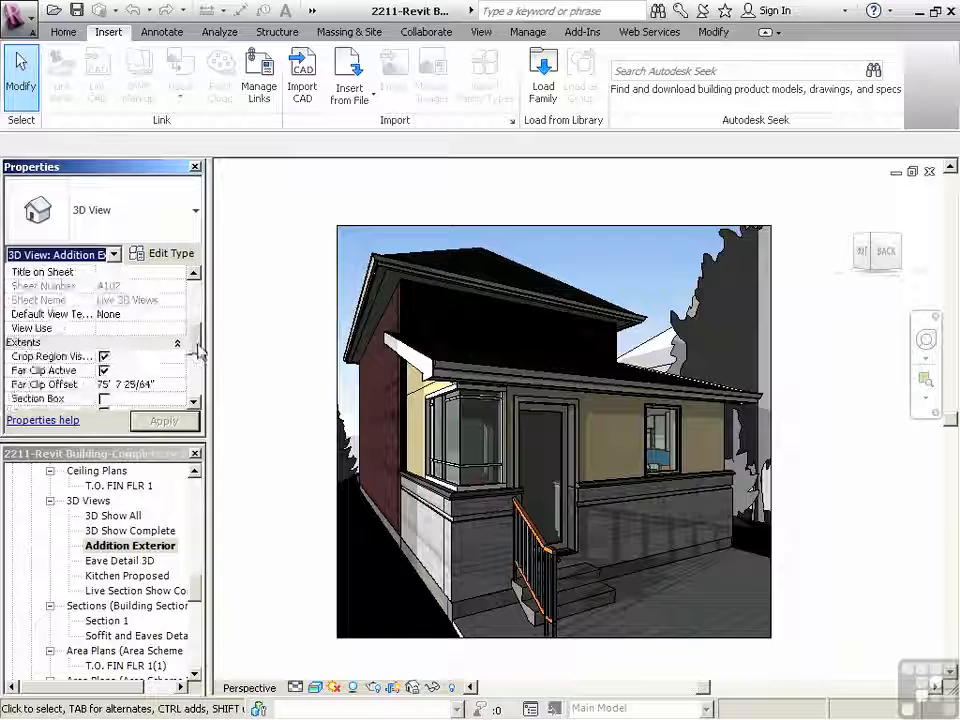
{"action": "left_click", "coordinate": [104, 356]}
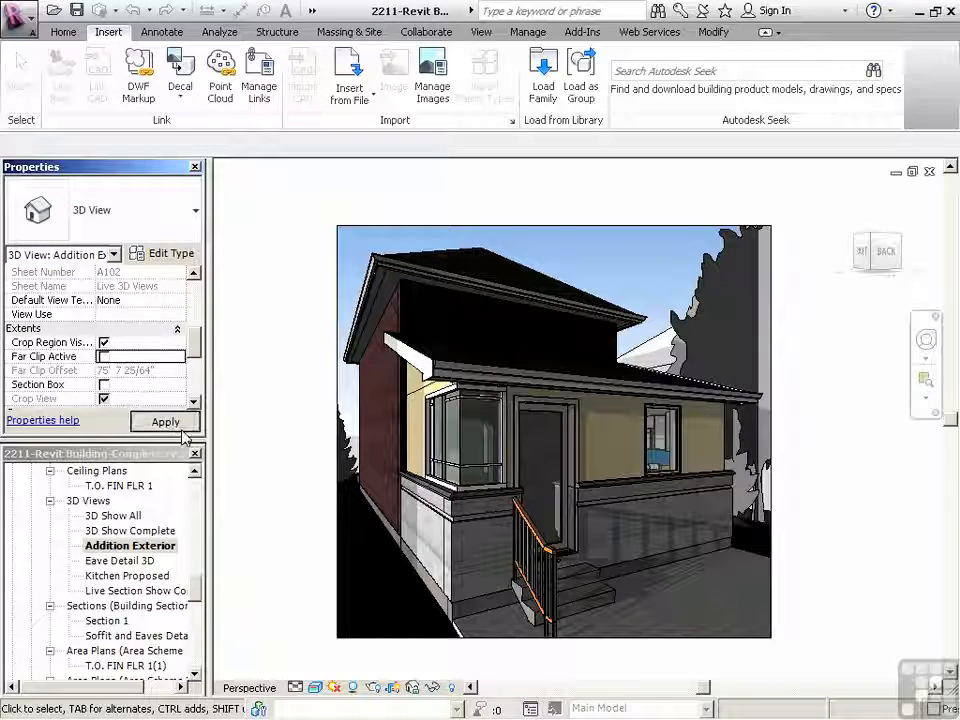
{"action": "left_click", "coordinate": [180, 428]}
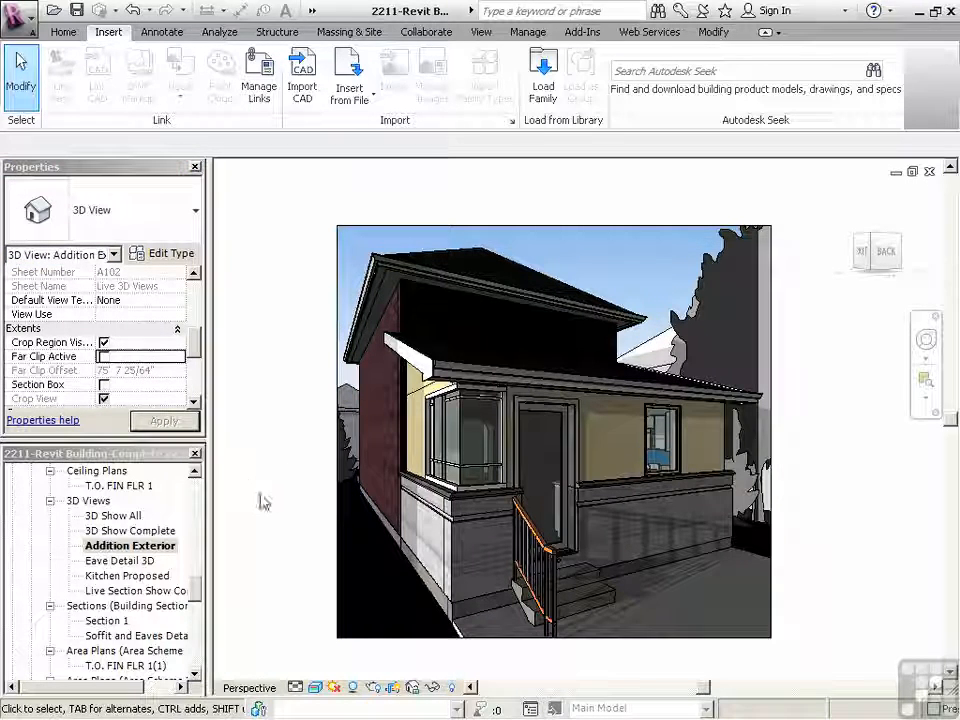
{"action": "key", "text": "ctrl+s"}
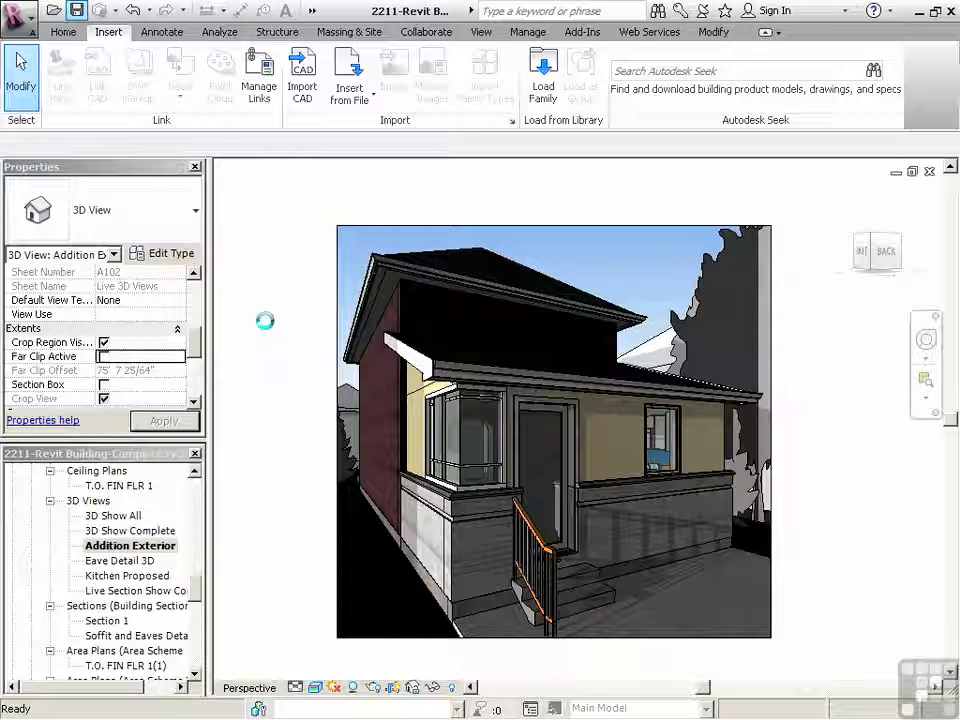
- Render the Addition Exterior view at screen resolution with Medium quality and the Exterior: Sun and Artificial lighting scheme
{"action": "left_click", "coordinate": [373, 687]}
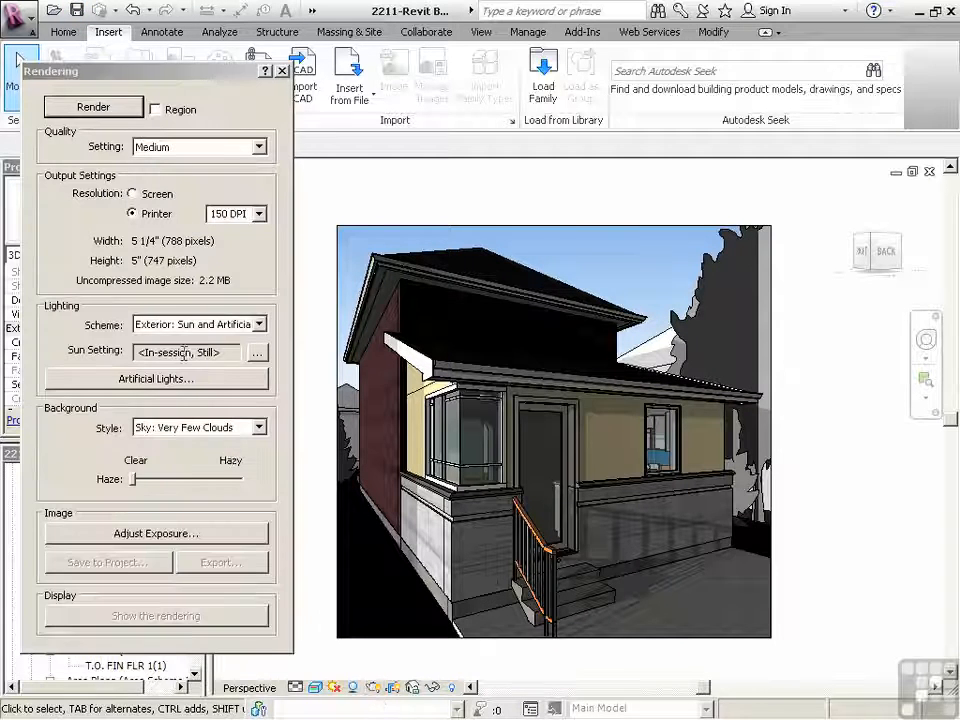
{"action": "left_click", "coordinate": [160, 148]}
{"action": "left_click", "coordinate": [168, 330]}
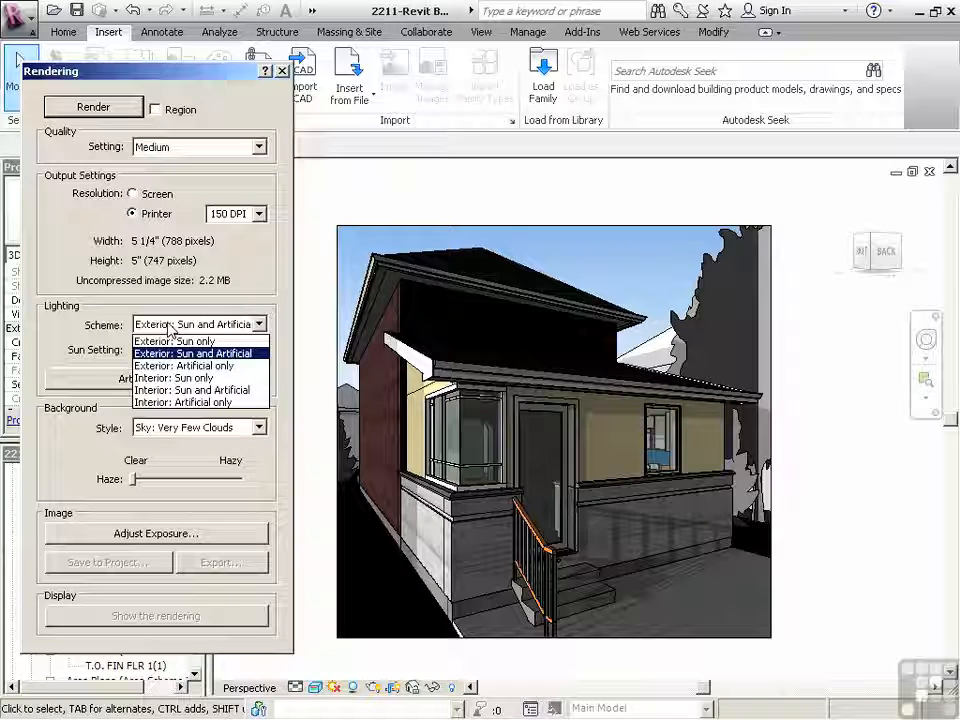
{"action": "left_click", "coordinate": [181, 330]}
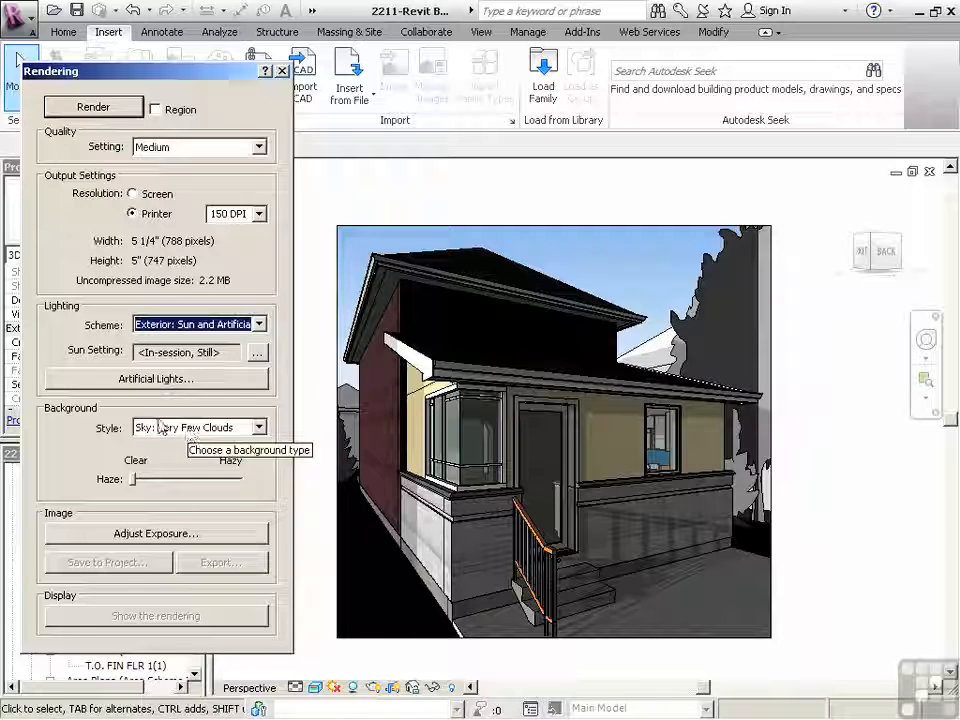
{"action": "left_click", "coordinate": [140, 193]}
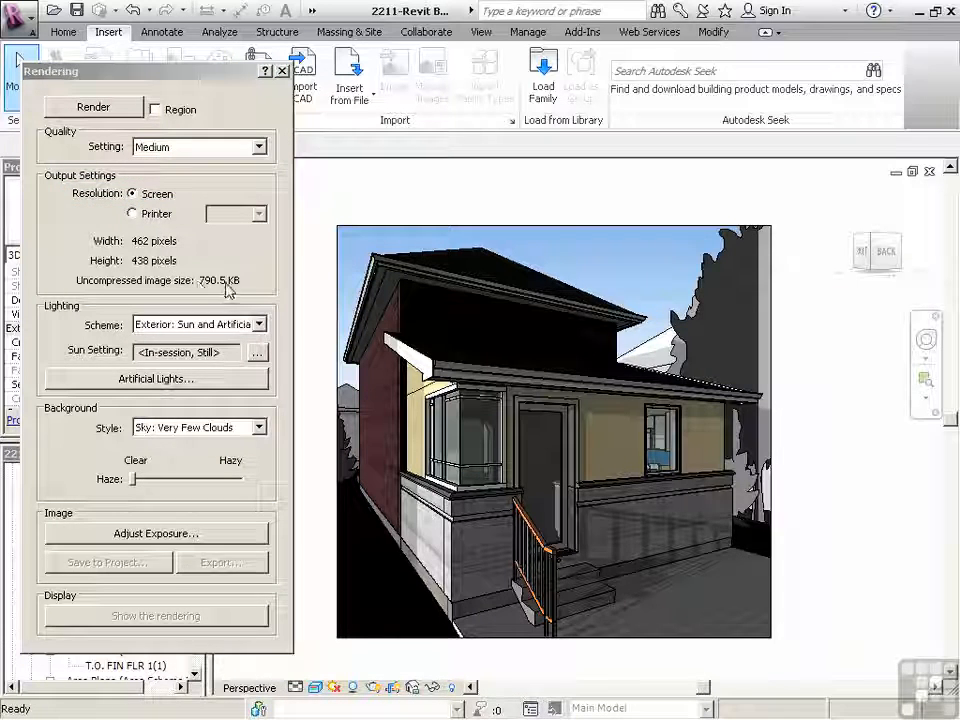
{"action": "left_click", "coordinate": [94, 112]}
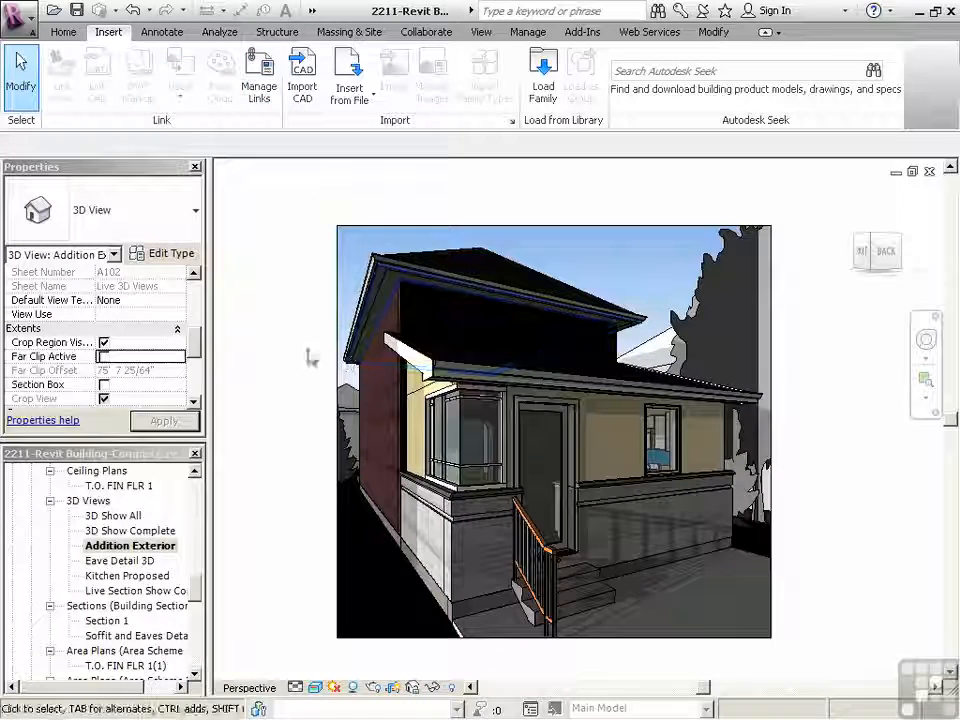
- Close all hidden view windows of the building project
{"action": "left_click", "coordinate": [481, 31]}
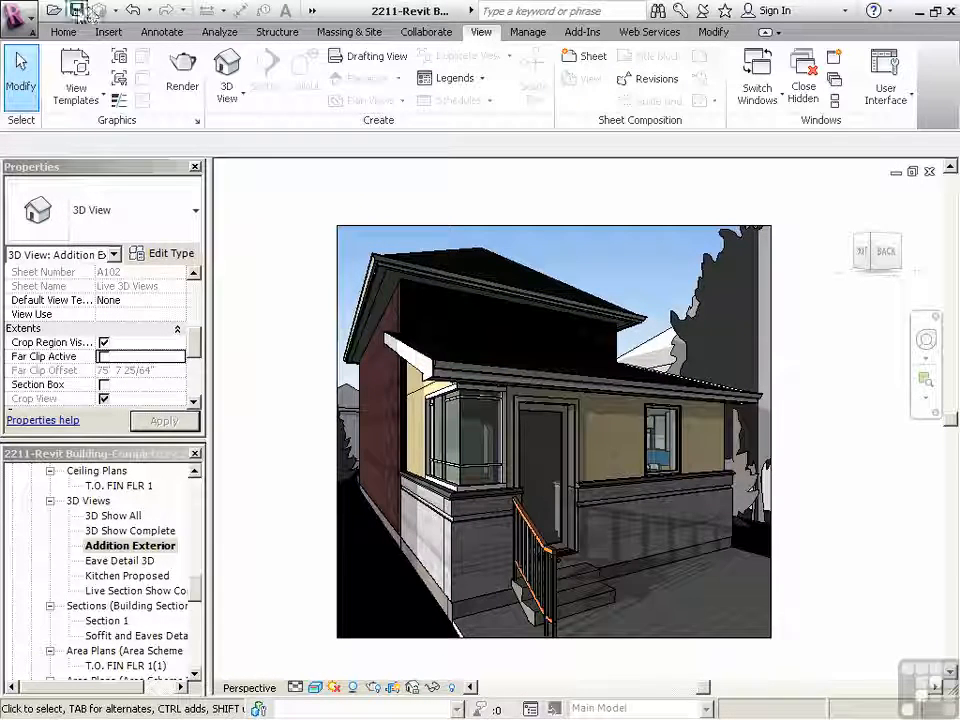
{"action": "left_click", "coordinate": [804, 92]}
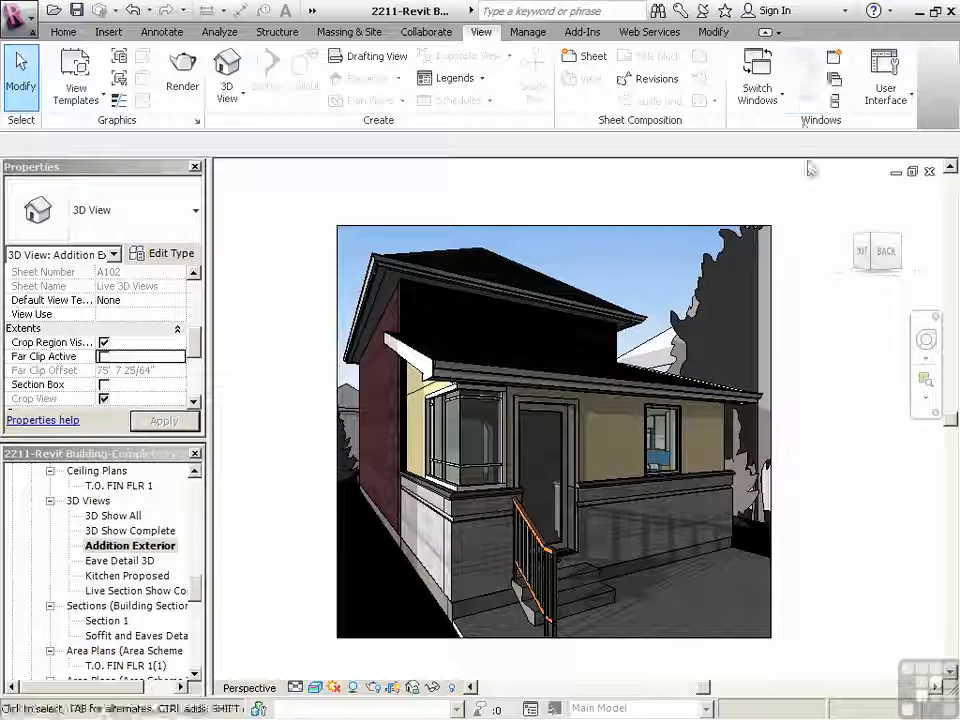
- Close the building project and open the 2211-Revit Site-Complete project from the RAC 2012 Intermediate folder
{"action": "left_click", "coordinate": [929, 172]}
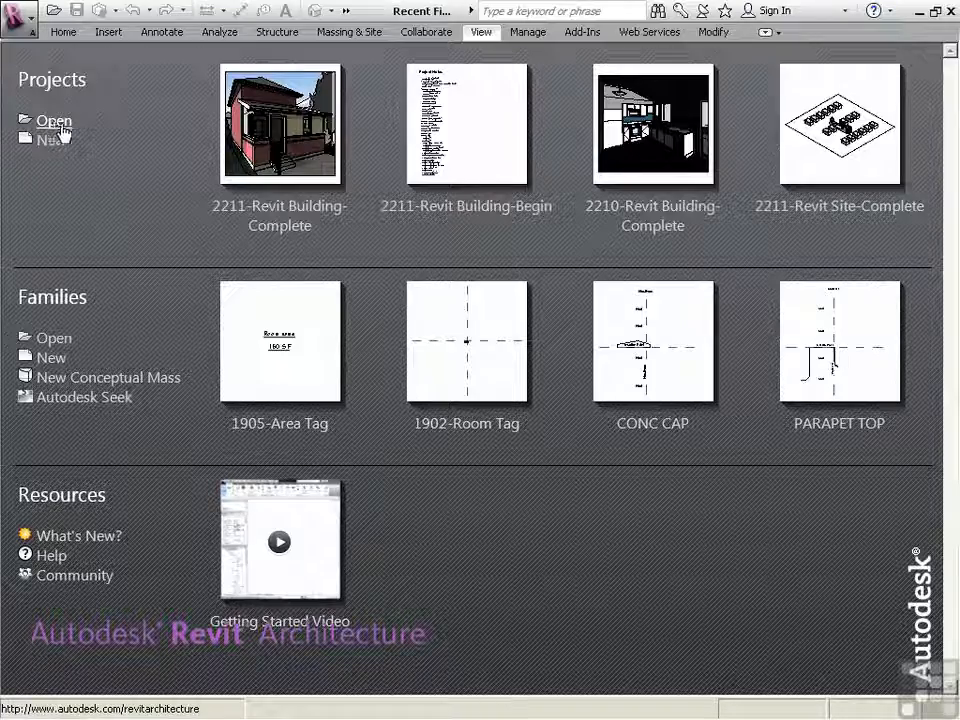
{"action": "left_click", "coordinate": [56, 123]}
{"action": "left_click_drag", "start_coordinate": [739, 128], "coordinate": [739, 475]}
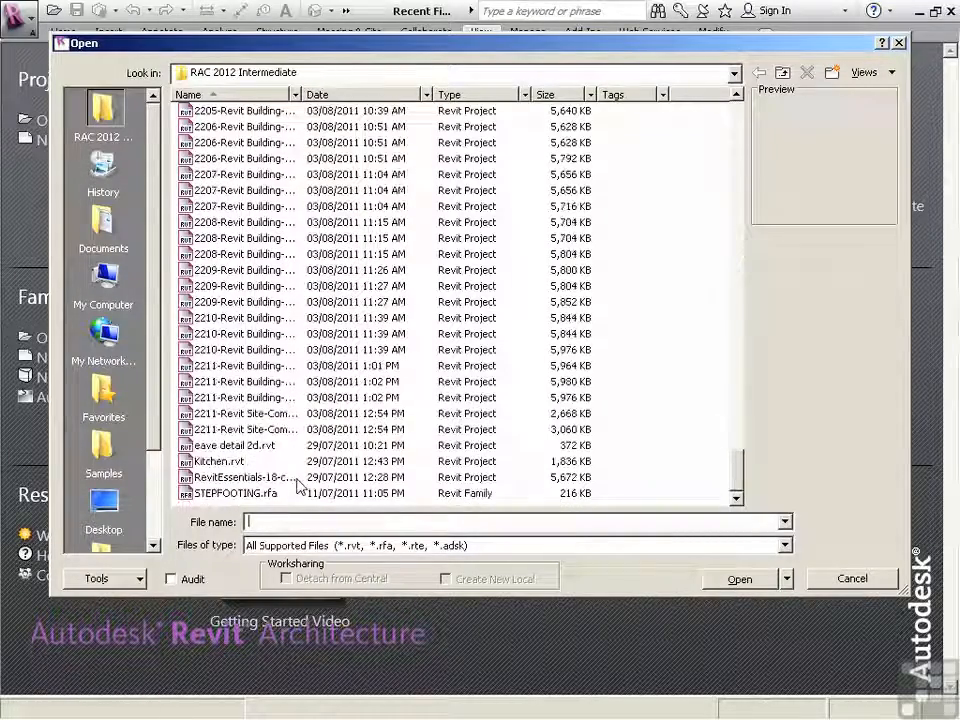
{"action": "left_click", "coordinate": [244, 429]}
{"action": "left_click", "coordinate": [740, 579]}
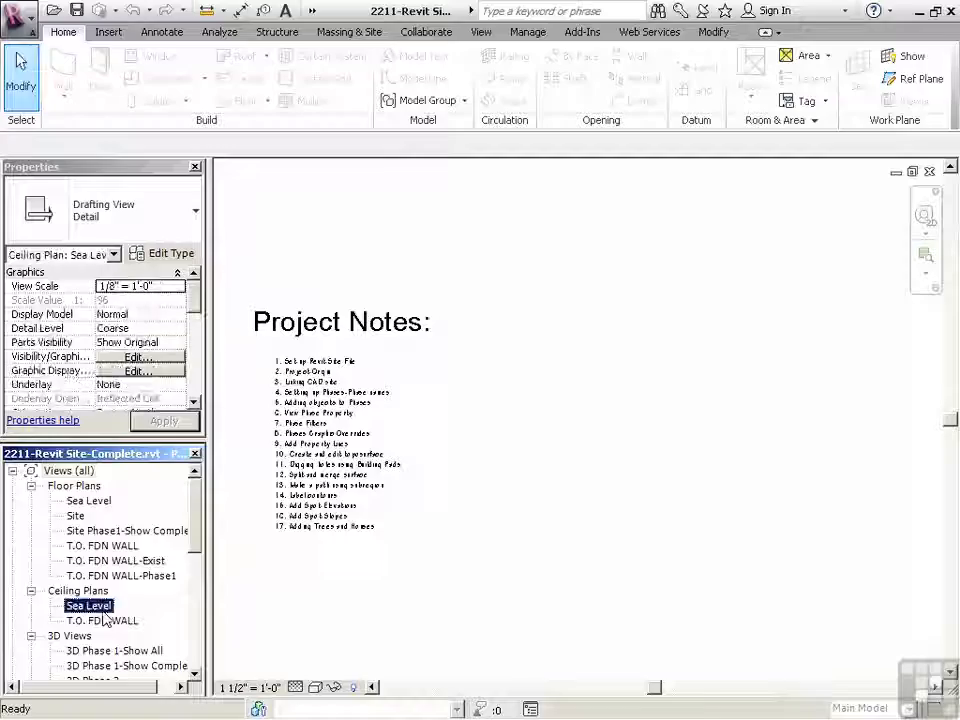
- In the 3D Phase 1-Show Complete view, move the 30' Red Maple in the conifer row slightly toward the building pad
{"action": "scroll", "coordinate": [133, 623], "scroll_direction": "down", "scroll_amount": 1}
{"action": "double_click", "coordinate": [130, 621]}
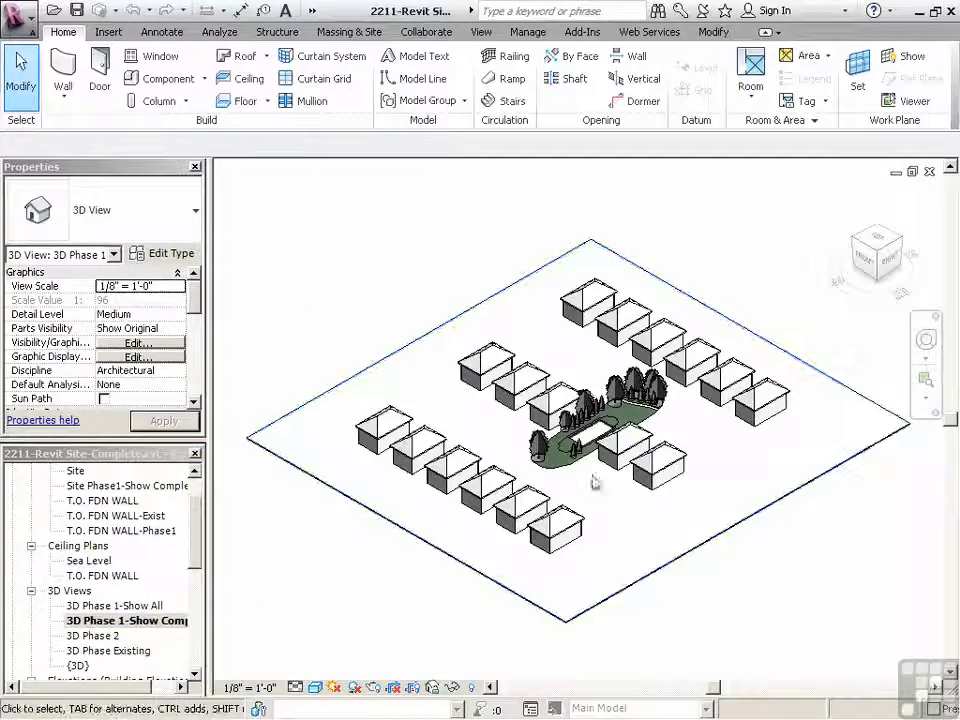
{"action": "scroll", "coordinate": [612, 455], "scroll_direction": "up", "scroll_amount": 2}
{"action": "middle_click_drag", "start_coordinate": [626, 464], "coordinate": [592, 450], "text": "shift"}
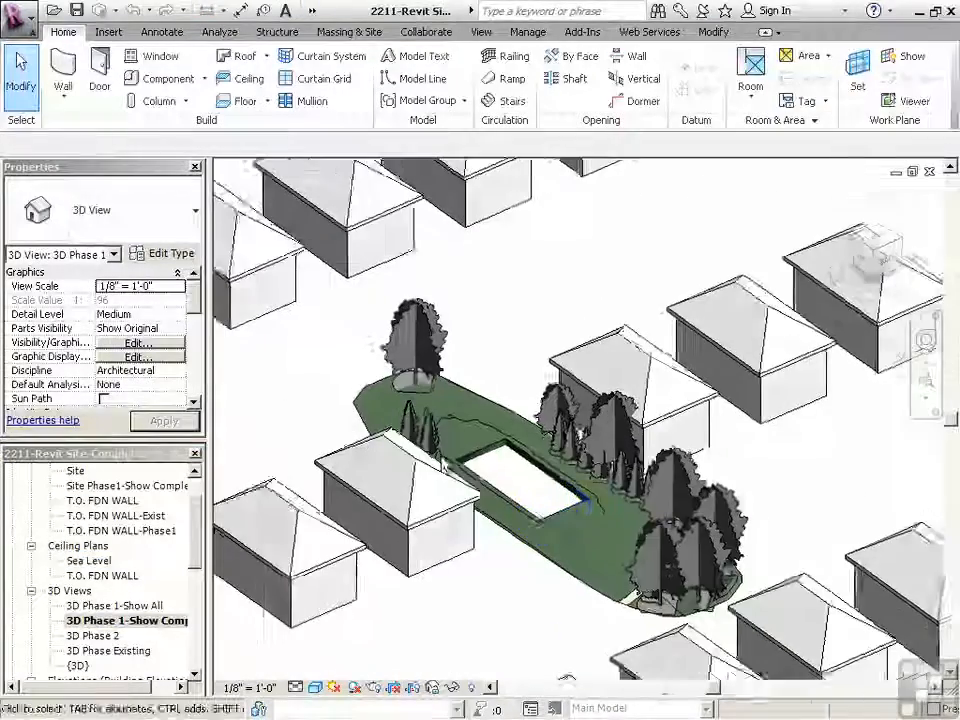
{"action": "scroll", "coordinate": [592, 448], "scroll_direction": "up", "scroll_amount": 1}
{"action": "scroll", "coordinate": [592, 448], "scroll_direction": "up", "scroll_amount": 1}
{"action": "left_click", "coordinate": [598, 458]}
{"action": "scroll", "coordinate": [603, 470], "scroll_direction": "up", "scroll_amount": 1}
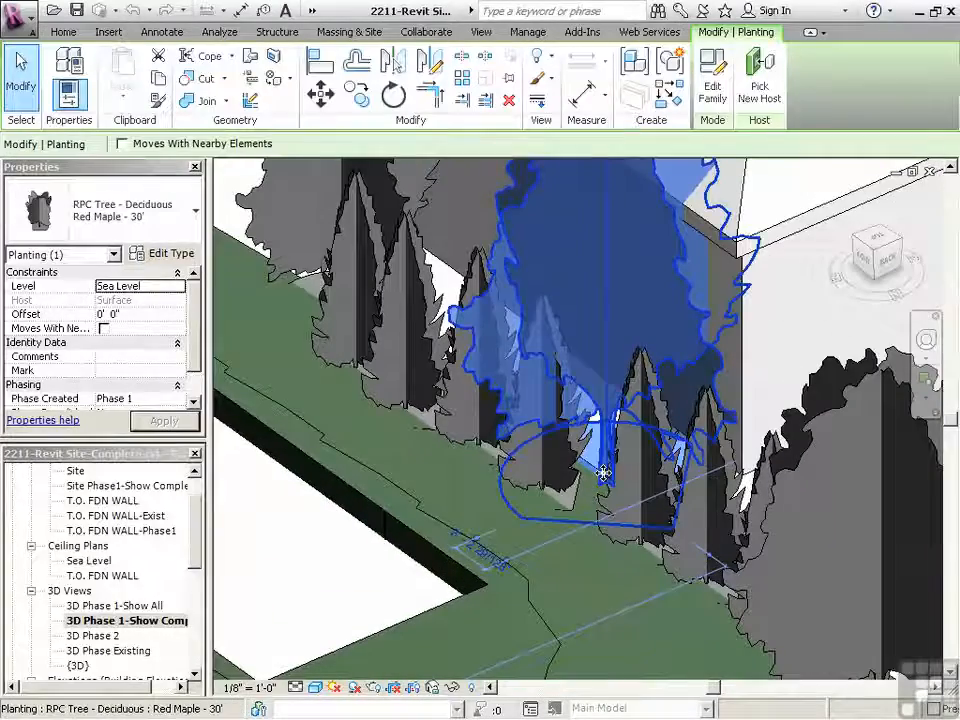
{"action": "left_click_drag", "start_coordinate": [595, 480], "coordinate": [575, 495]}
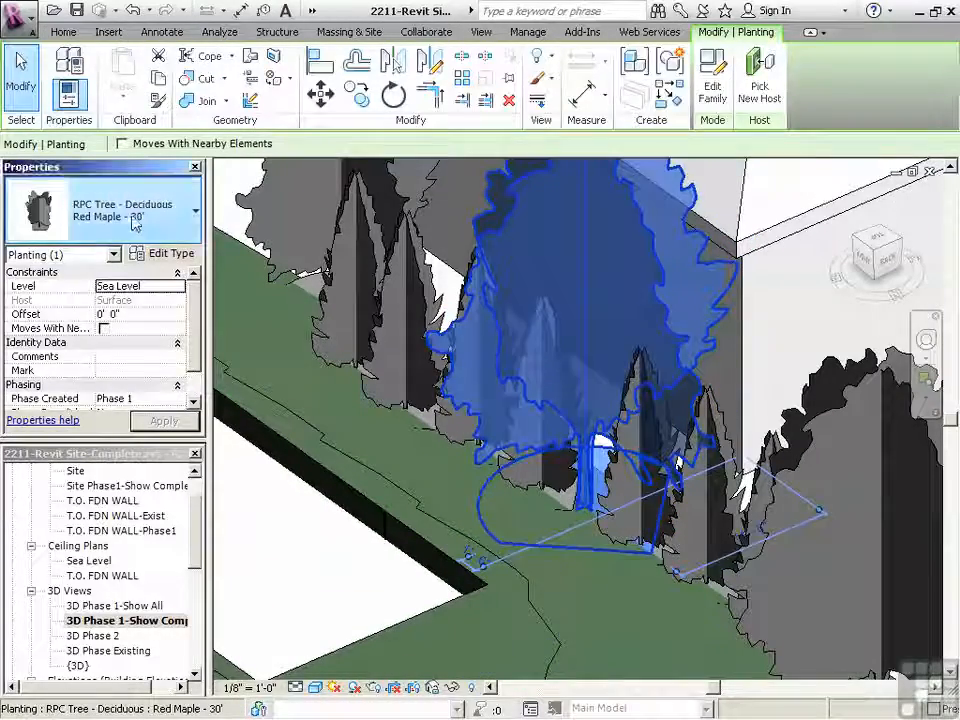
- Change the moved Red Maple to the Colorado Spruce - 13' type and shift it slightly further onto the green surface
{"action": "left_click", "coordinate": [120, 210]}
{"action": "scroll", "coordinate": [150, 295], "scroll_direction": "up", "scroll_amount": 5}
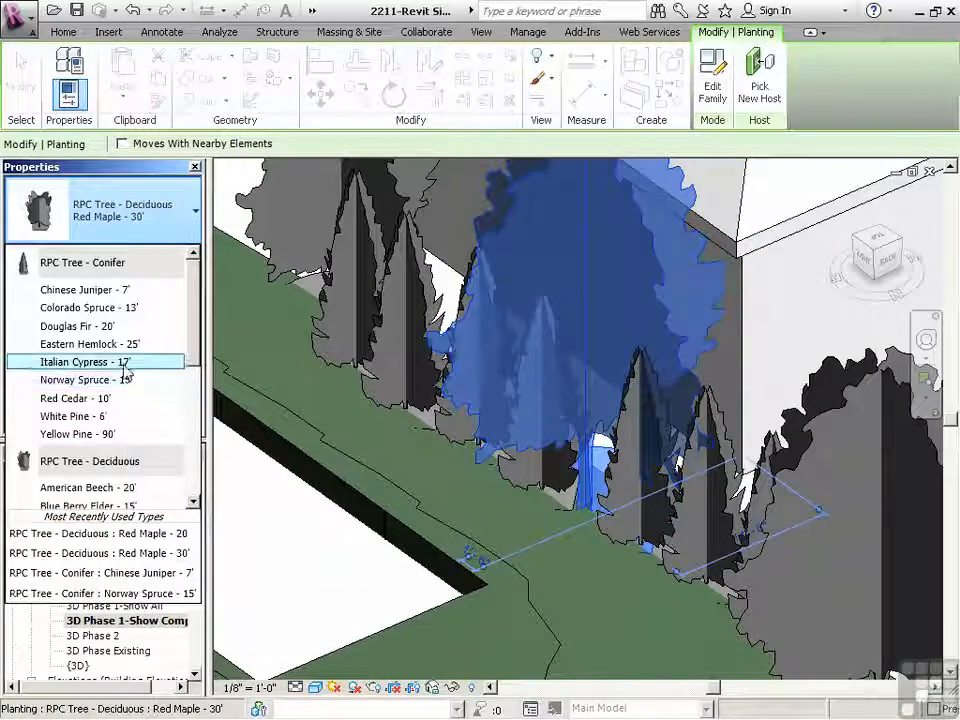
{"action": "left_click", "coordinate": [125, 307]}
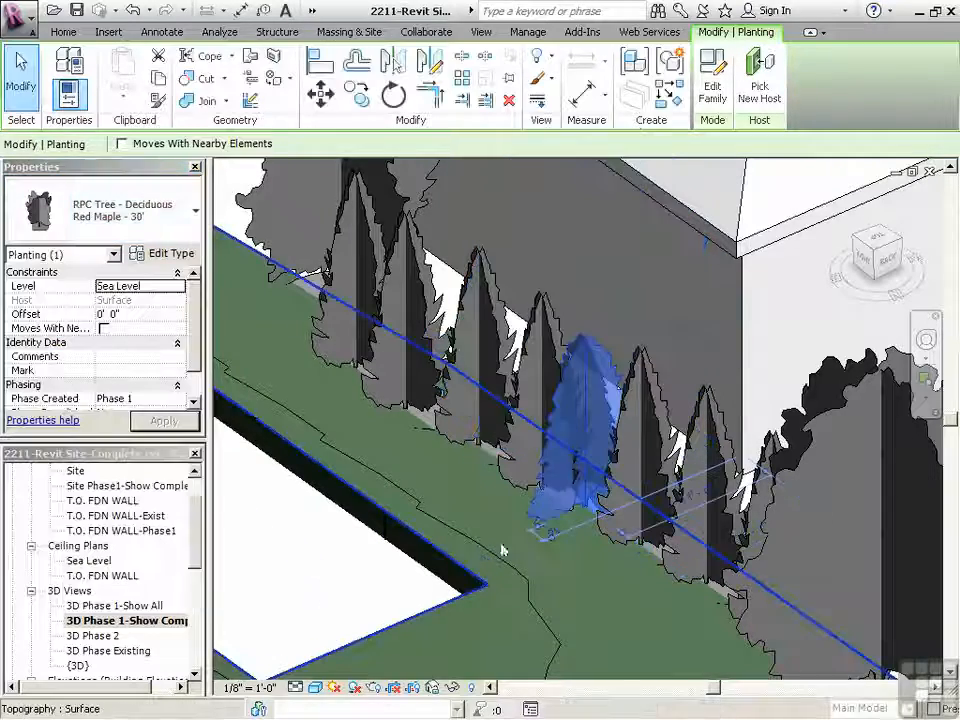
{"action": "left_click_drag", "start_coordinate": [576, 525], "coordinate": [535, 540]}
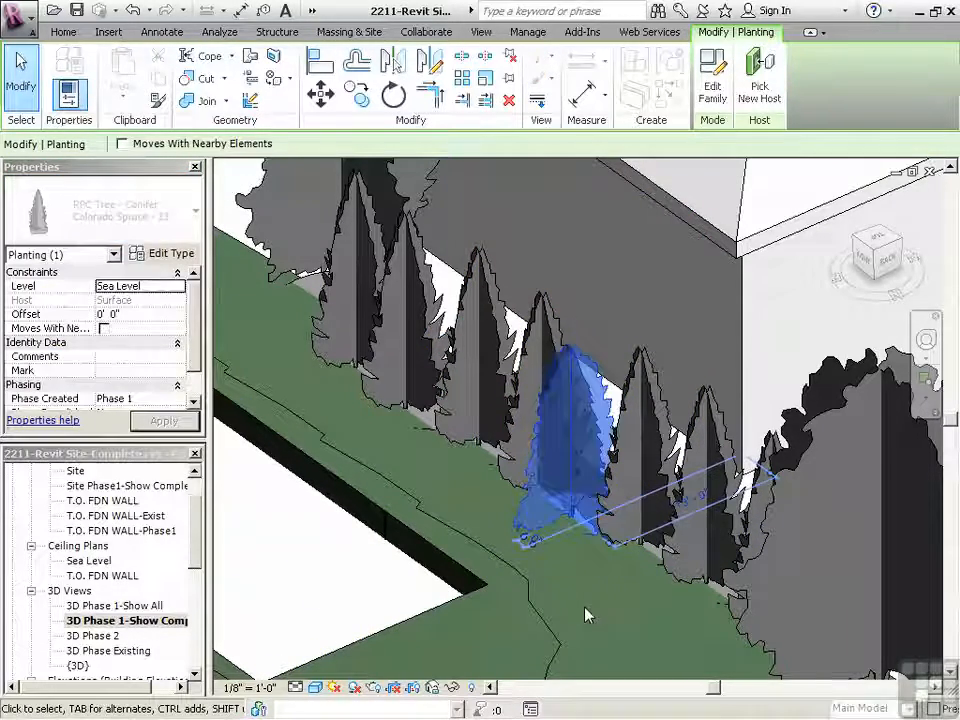
- Pick the green topography surface as the new host of the Colorado Spruce
{"action": "left_click", "coordinate": [759, 72]}
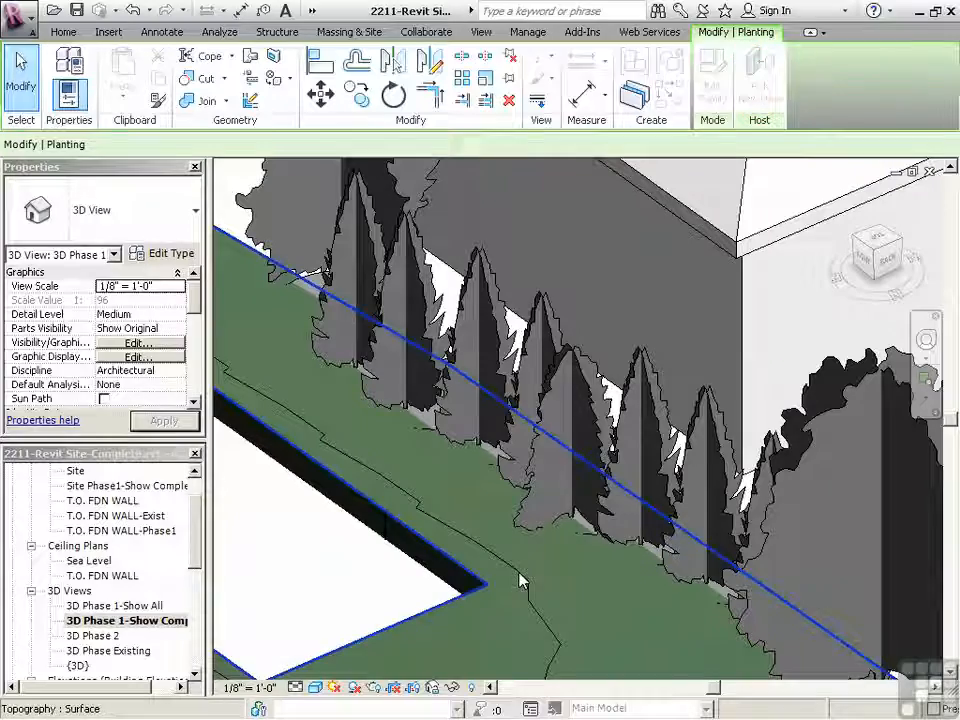
{"action": "left_click", "coordinate": [548, 596]}
{"action": "key", "text": "Escape"}
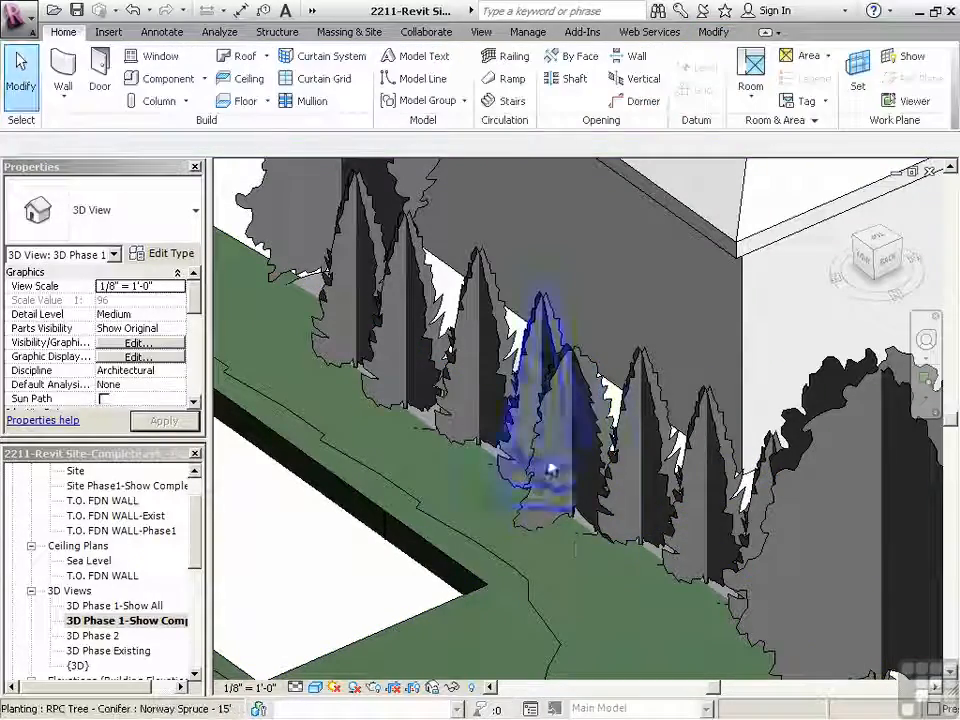
- Move two Norway Spruces in the conifer row slightly away from the neighbouring house, toward the building pad
{"action": "left_click", "coordinate": [636, 502]}
{"action": "left_click_drag", "start_coordinate": [638, 512], "coordinate": [626, 527]}
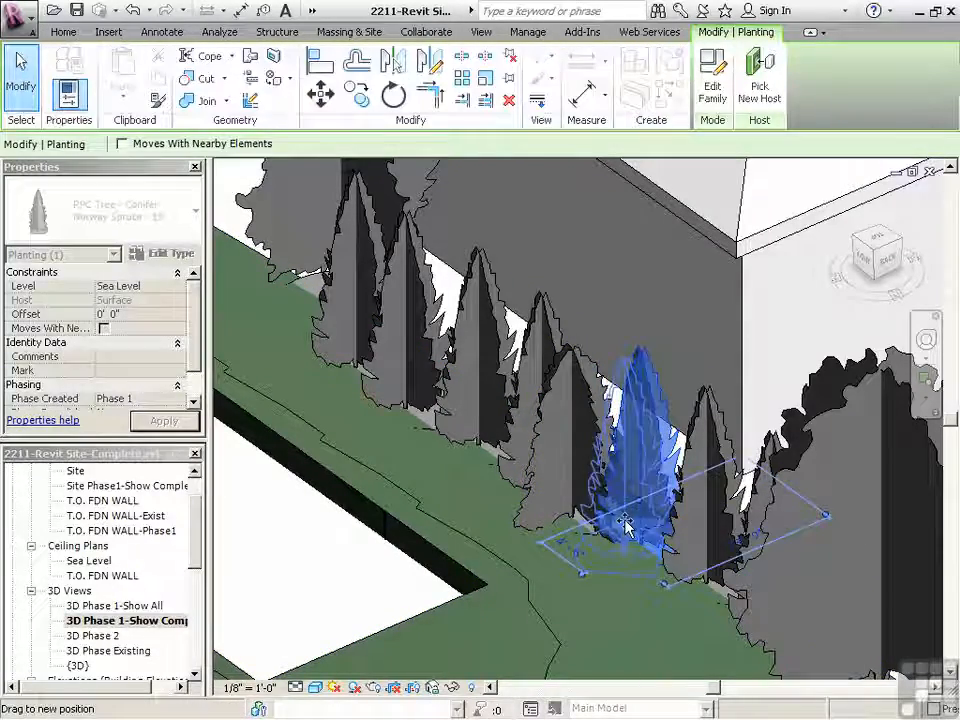
{"action": "left_click", "coordinate": [502, 456]}
{"action": "left_click_drag", "start_coordinate": [502, 456], "coordinate": [481, 464]}
- Delete the 20' Red Maple standing behind the far end of the conifer row
{"action": "scroll", "coordinate": [512, 447], "scroll_direction": "down", "scroll_amount": 2}
{"action": "scroll", "coordinate": [518, 455], "scroll_direction": "down", "scroll_amount": 2}
{"action": "middle_click_drag", "start_coordinate": [518, 455], "coordinate": [460, 530], "text": "shift"}
{"action": "left_click", "coordinate": [512, 296]}
{"action": "middle_click_drag", "start_coordinate": [590, 580], "coordinate": [690, 522], "text": "shift"}
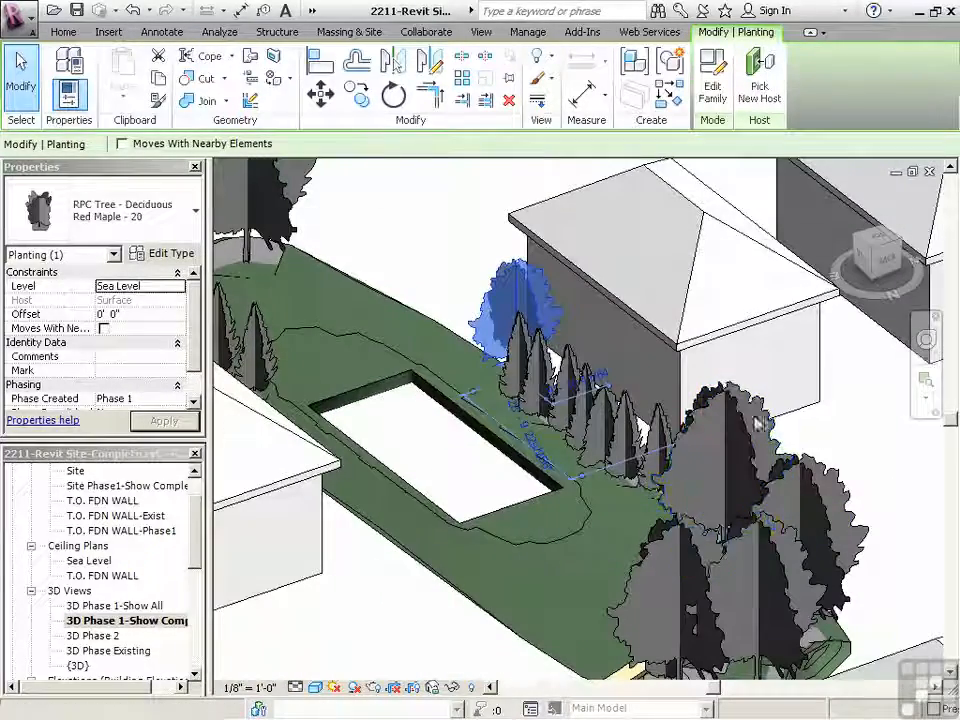
{"action": "key", "text": "Delete"}
- Change the Norway Spruce nearest the building pad, on the side opposite the conifer row, to Colorado Spruce - 13'
{"action": "scroll", "coordinate": [530, 408], "scroll_direction": "down", "scroll_amount": 1}
{"action": "middle_click_drag", "start_coordinate": [324, 362], "coordinate": [287, 420], "text": "shift"}
{"action": "left_click", "coordinate": [333, 305]}
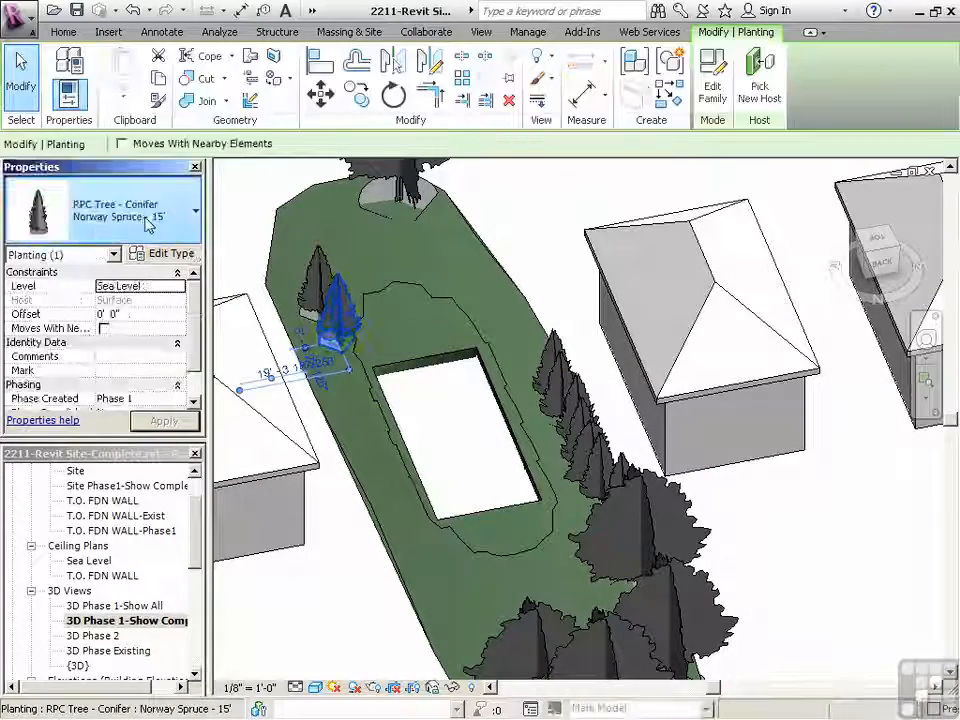
{"action": "left_click", "coordinate": [120, 210]}
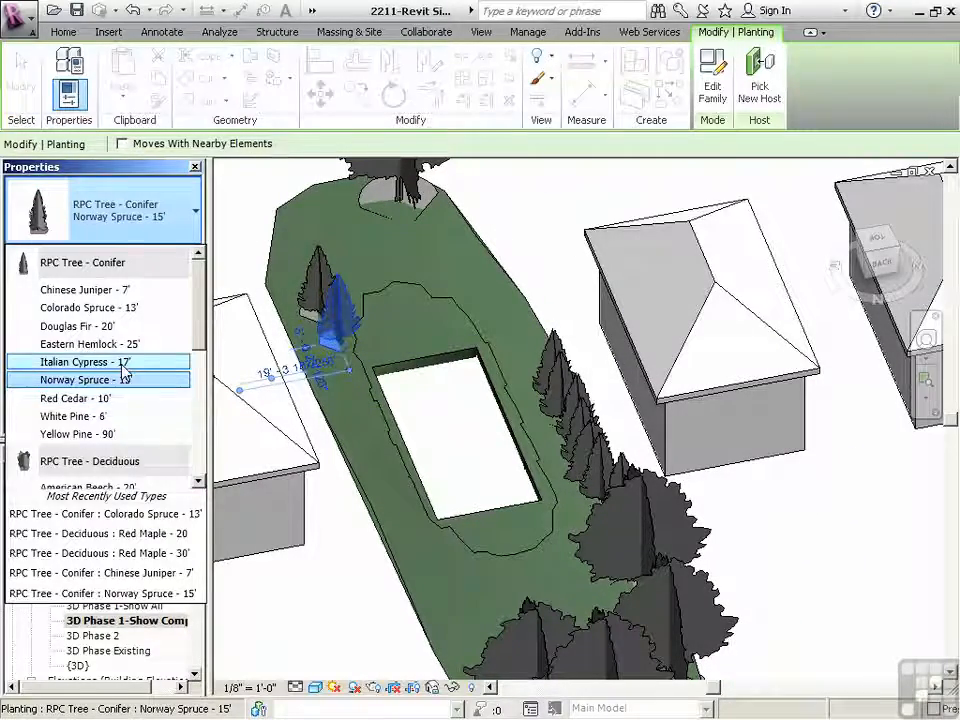
{"action": "left_click", "coordinate": [118, 309]}
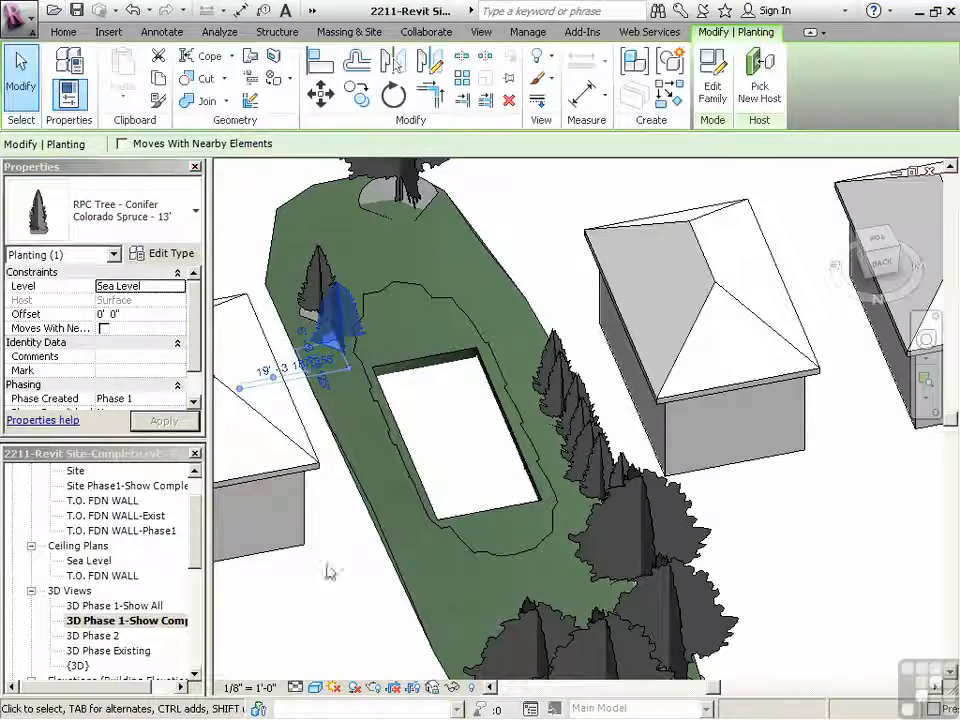
{"action": "left_click", "coordinate": [328, 570]}
- Close the site project and open 2211-Revit Building-Complete.rvt, accepting the coordination review warning
{"action": "left_click", "coordinate": [929, 172]}
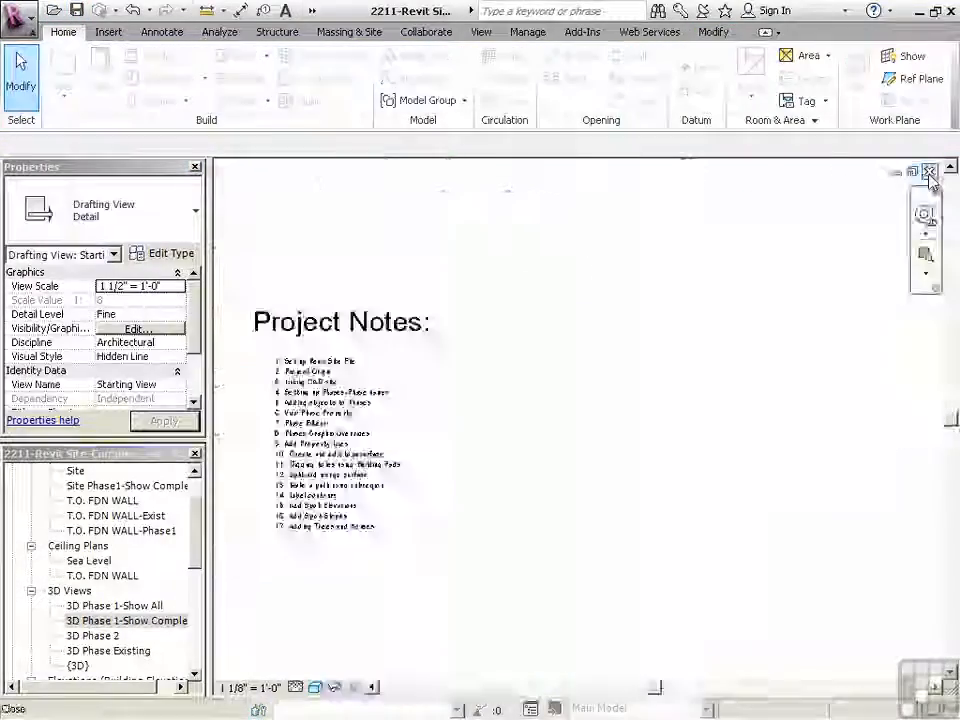
{"action": "left_click", "coordinate": [929, 172]}
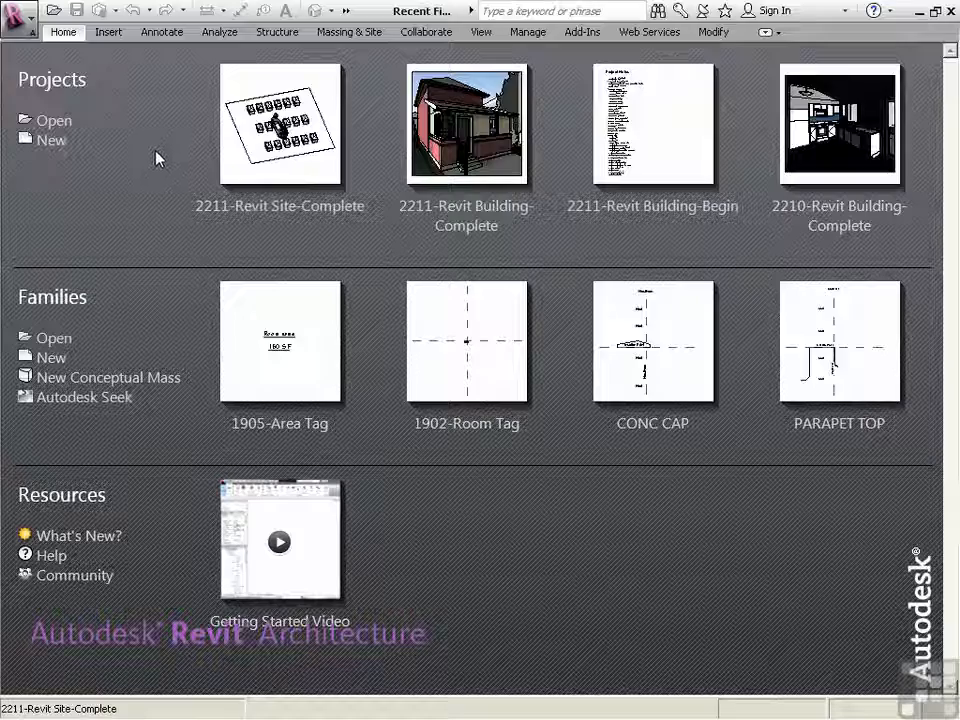
{"action": "left_click", "coordinate": [56, 121]}
{"action": "left_click_drag", "start_coordinate": [736, 125], "coordinate": [686, 506]}
{"action": "left_click", "coordinate": [240, 398]}
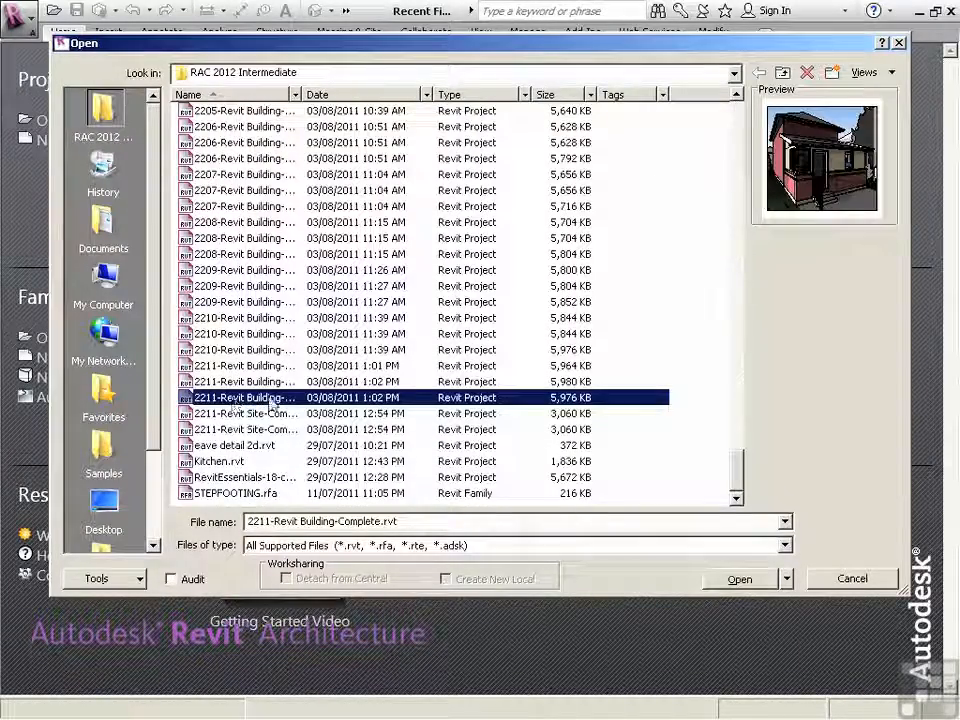
{"action": "left_click", "coordinate": [748, 580]}
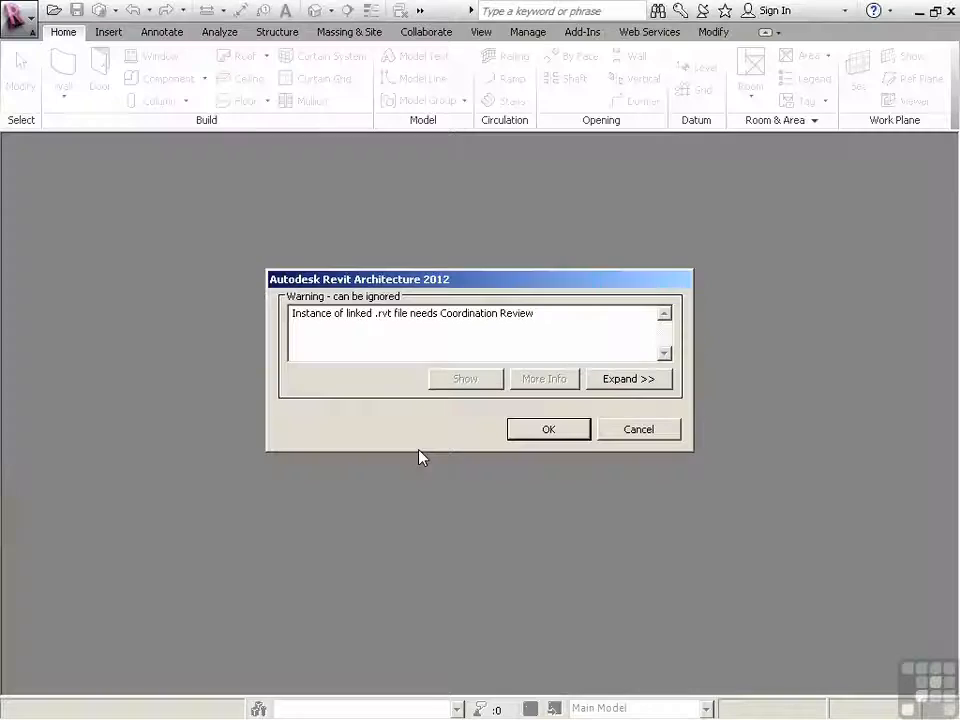
{"action": "left_click", "coordinate": [549, 430]}
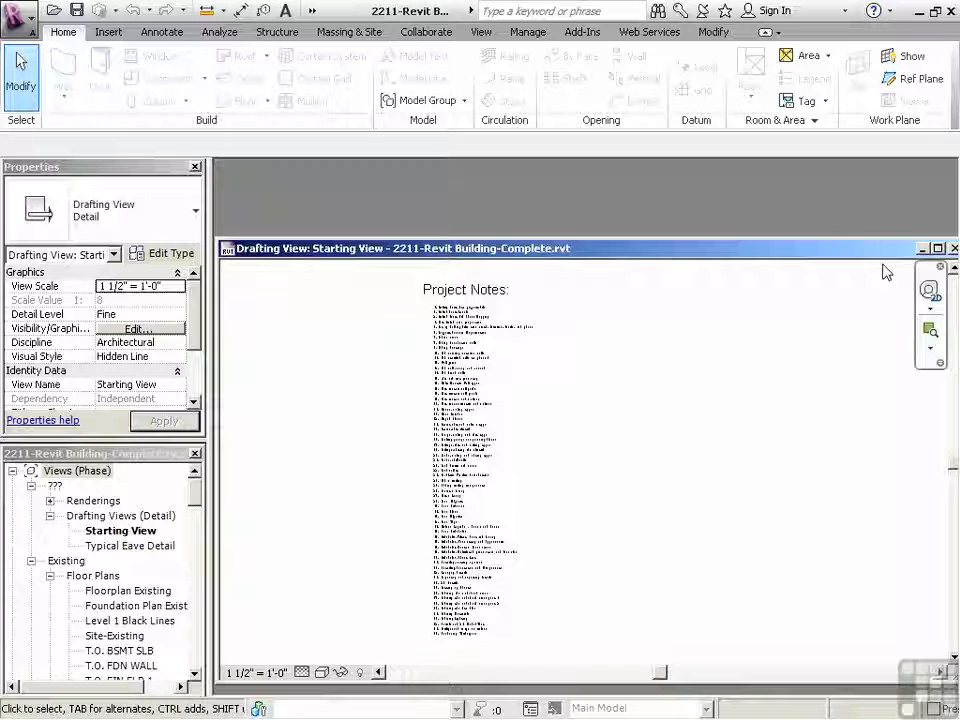
- Maximize the project's view window and open the Addition Exterior perspective view
{"action": "left_click", "coordinate": [938, 249]}
{"action": "left_click_drag", "start_coordinate": [195, 495], "coordinate": [193, 600]}
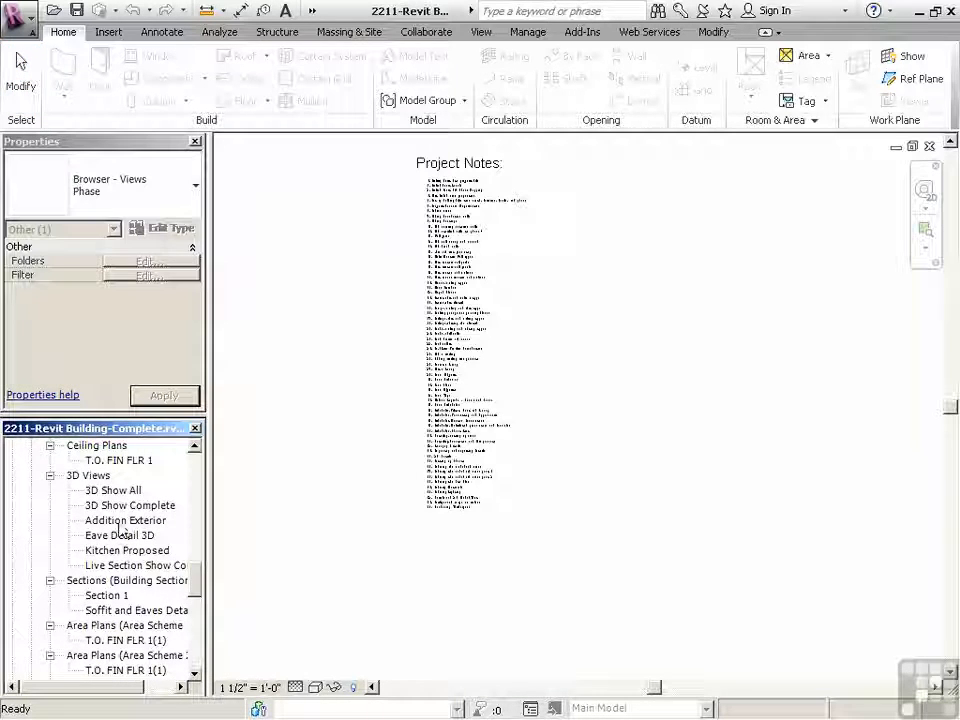
{"action": "left_click", "coordinate": [120, 521]}
{"action": "double_click", "coordinate": [120, 521]}
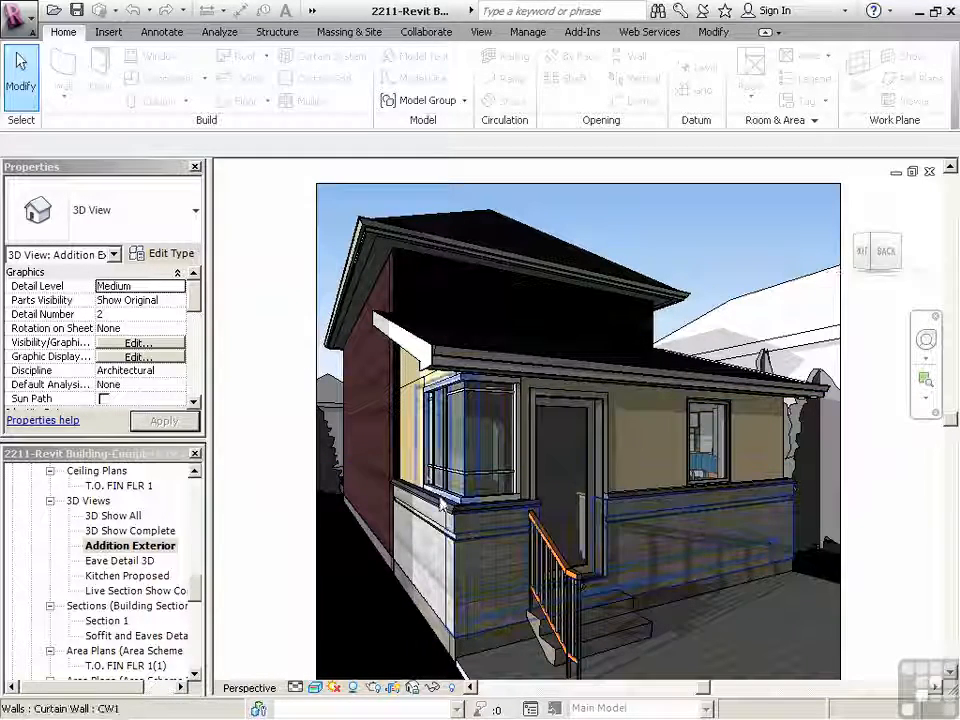
{"action": "scroll", "coordinate": [513, 507], "scroll_direction": "down", "scroll_amount": 1}
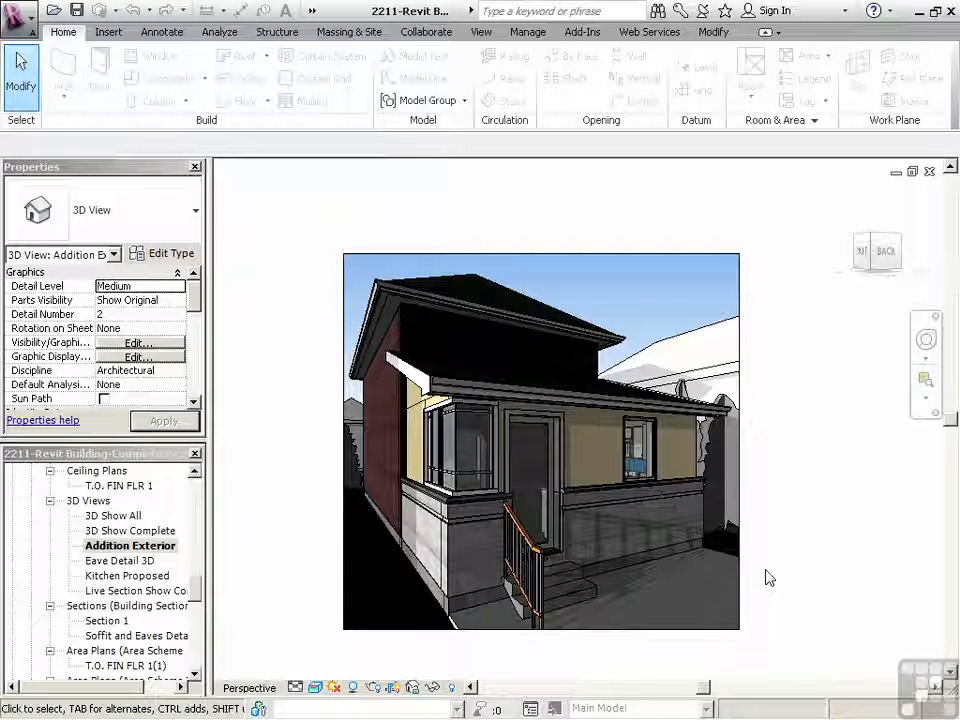
- Render the Addition Exterior view at High quality and 150 DPI printer resolution, and save the image to the project
{"action": "left_click", "coordinate": [396, 689]}
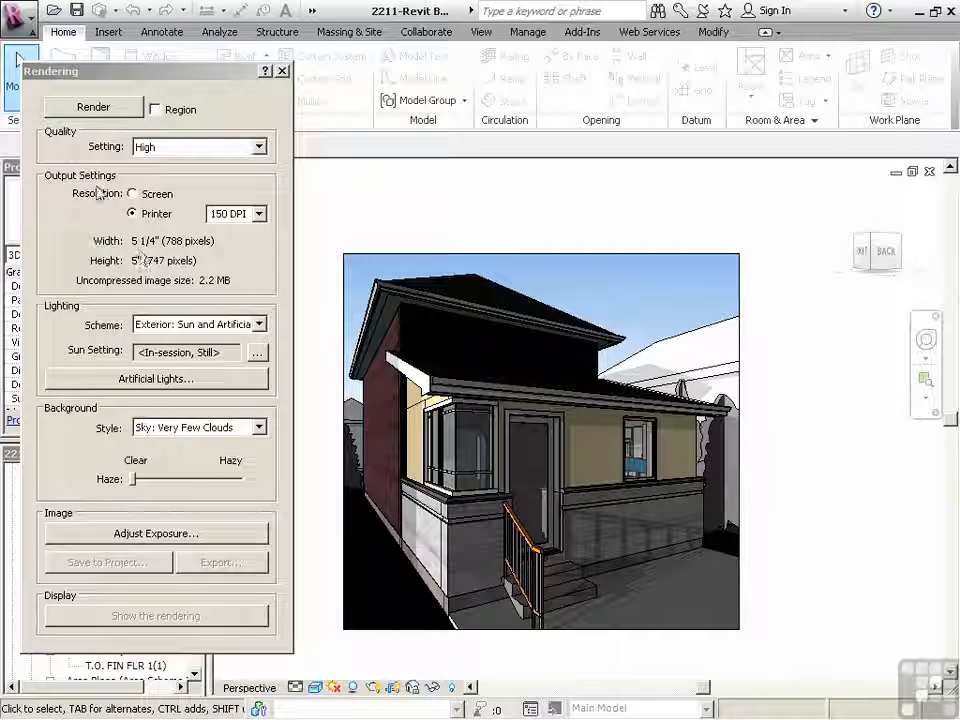
{"action": "left_click", "coordinate": [99, 116]}
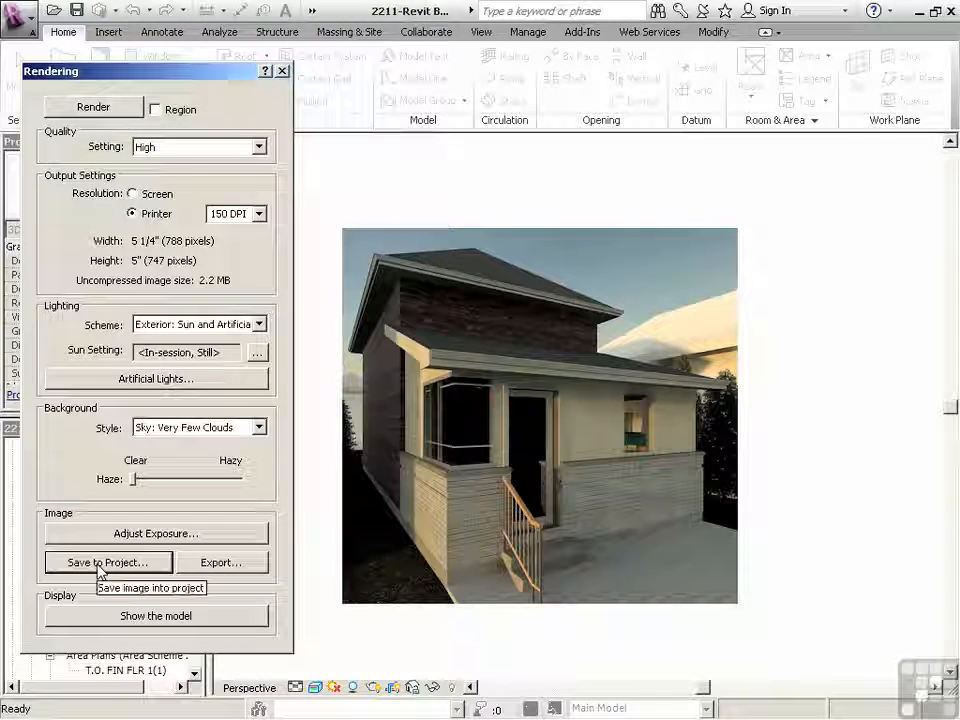
{"action": "left_click", "coordinate": [100, 564]}
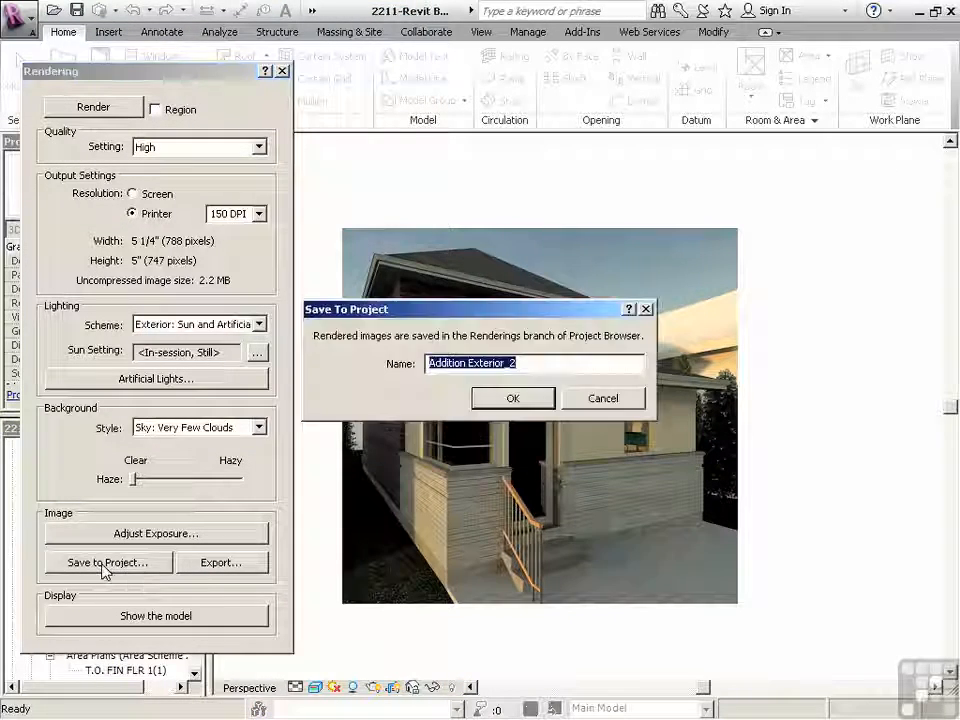
{"action": "left_click", "coordinate": [488, 399]}
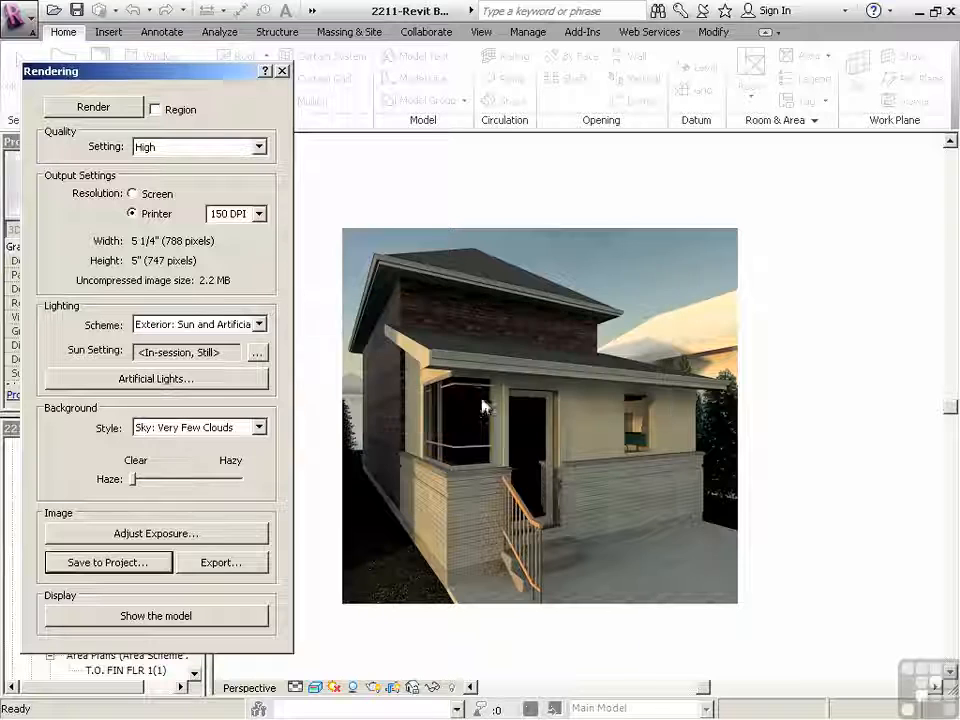
- Brighten the rendering with an exposure value of 9.2, then readjust the value to 9.82
{"action": "left_click", "coordinate": [156, 535]}
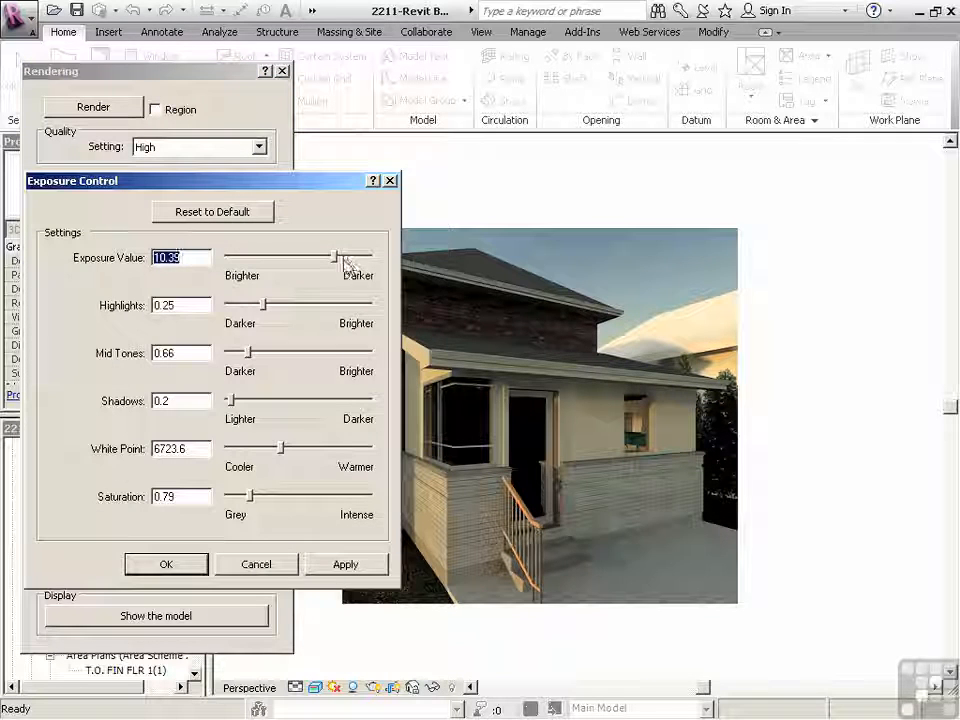
{"action": "left_click_drag", "start_coordinate": [340, 259], "coordinate": [330, 260]}
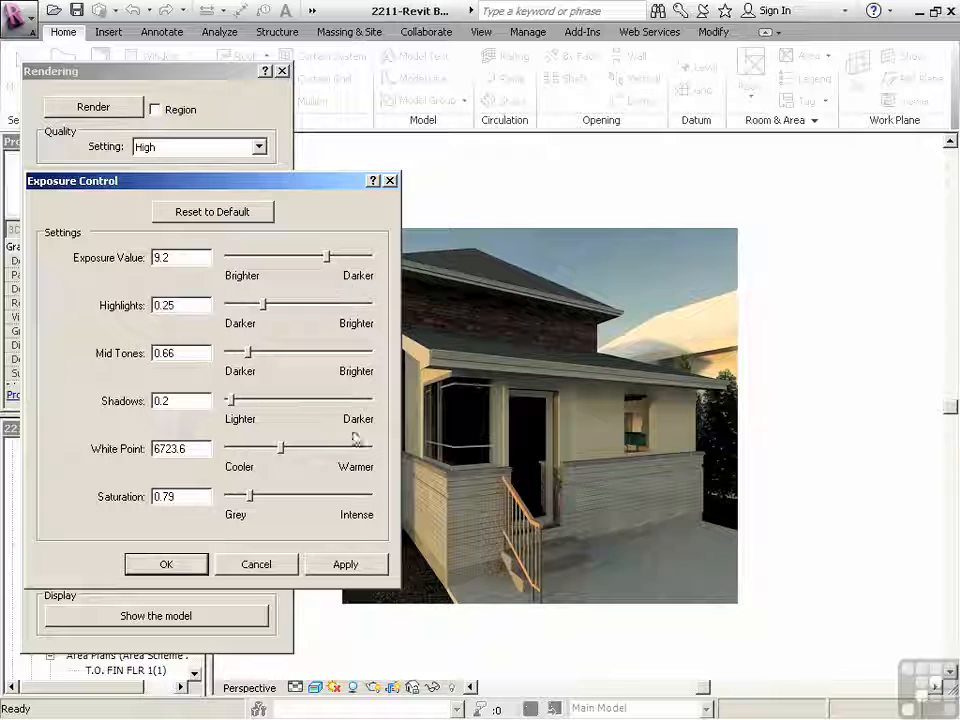
{"action": "left_click", "coordinate": [346, 566]}
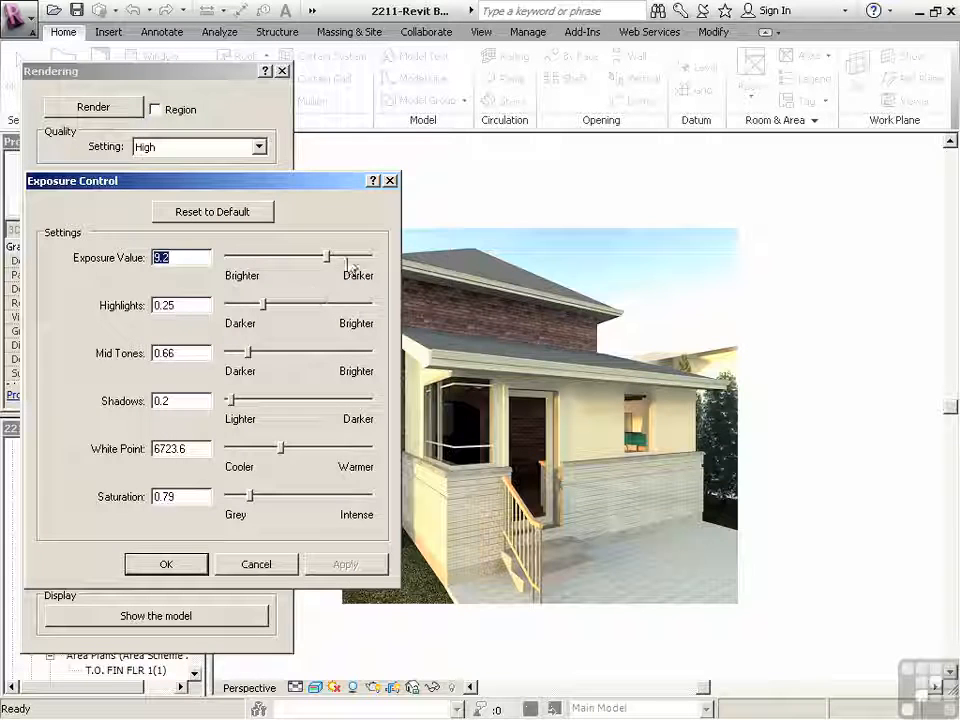
{"action": "left_click_drag", "start_coordinate": [328, 259], "coordinate": [330, 262]}
{"action": "left_click", "coordinate": [346, 565]}
- Set the rendering's mid tones to 0.56 and its exposure value to 9.66, and apply the exposure changes
{"action": "left_click_drag", "start_coordinate": [248, 352], "coordinate": [245, 352]}
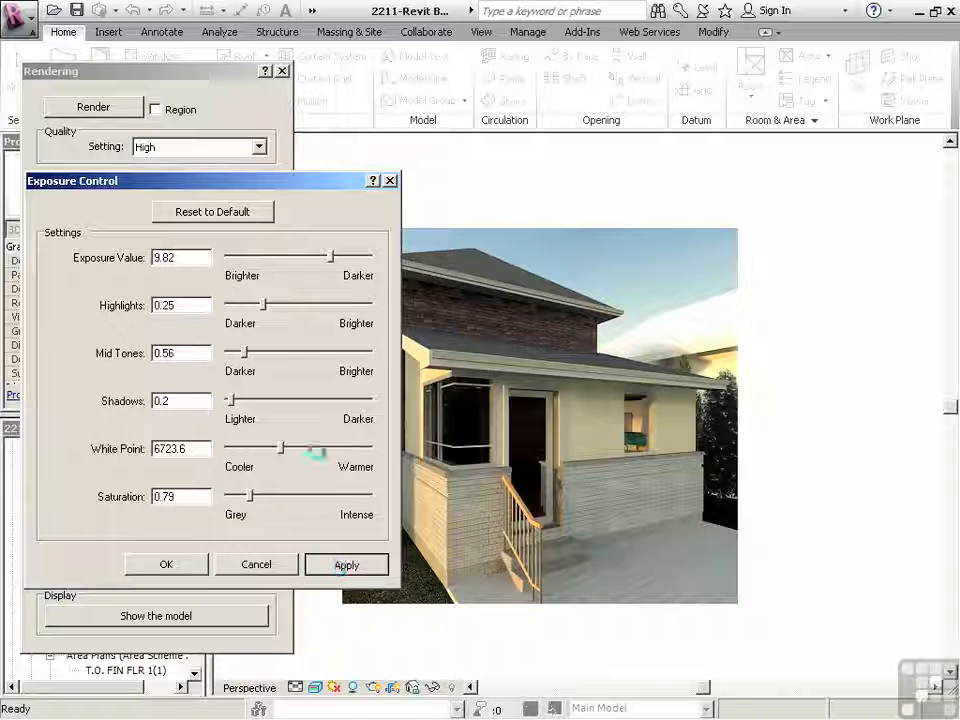
{"action": "mouse_move", "coordinate": [307, 190]}
{"action": "left_mouse_down"}
{"action": "mouse_move", "coordinate": [282, 145]}
{"action": "mouse_move", "coordinate": [259, 141]}
{"action": "mouse_move", "coordinate": [385, 143]}
{"action": "left_mouse_up"}
{"action": "left_click_drag", "start_coordinate": [405, 205], "coordinate": [404, 206]}
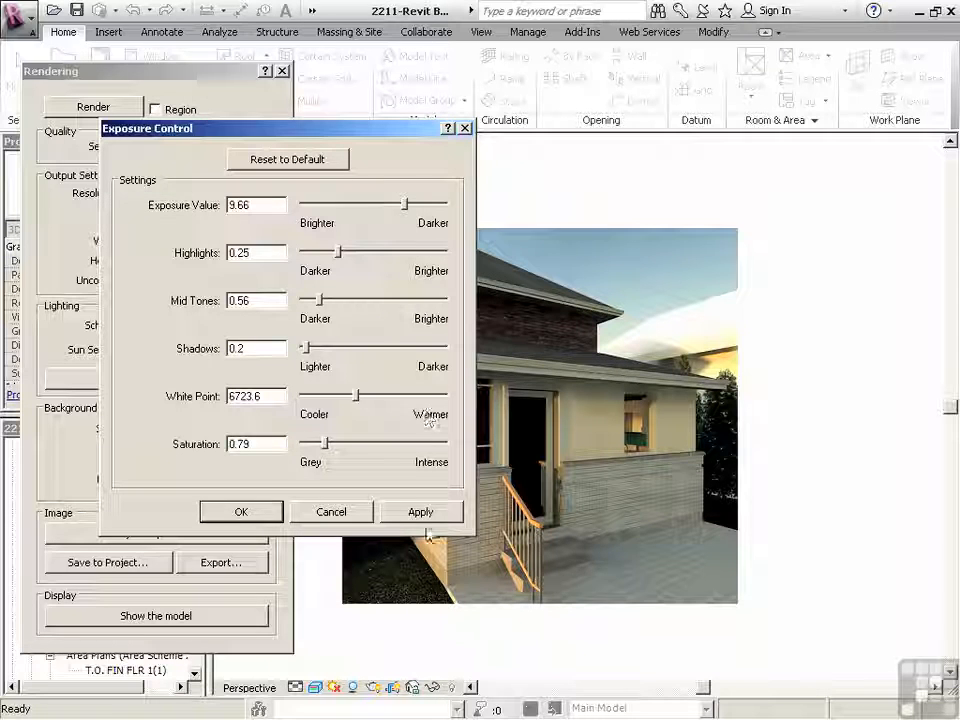
{"action": "left_click", "coordinate": [422, 512]}
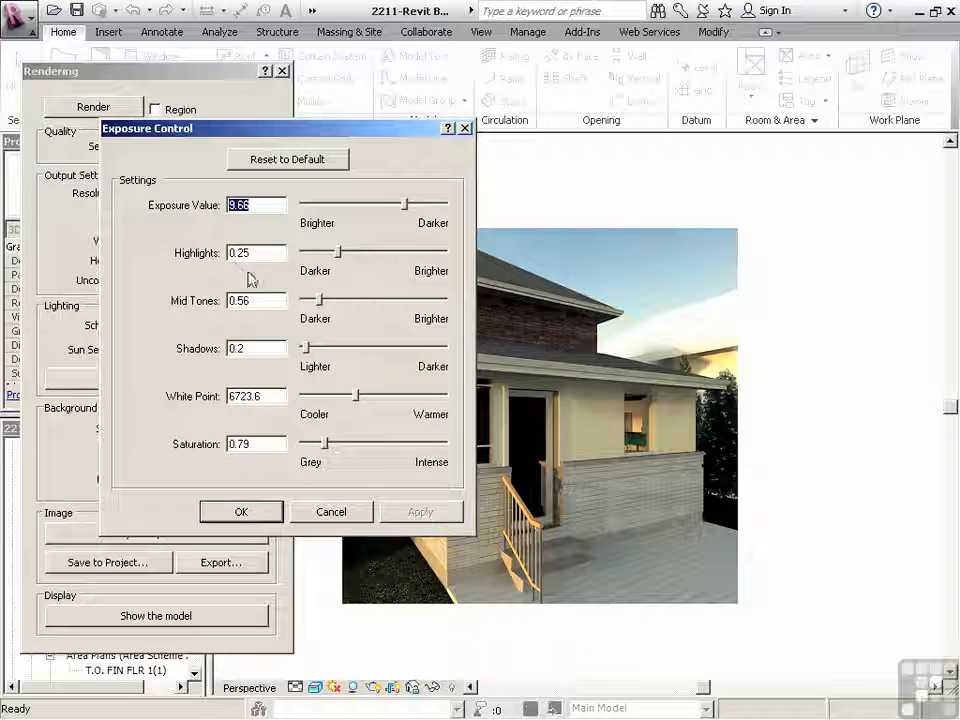
- Try a warmer white point of 7410 on the rendering, then return it to 6723.6, applying each change
{"action": "left_click_drag", "start_coordinate": [355, 133], "coordinate": [258, 143]}
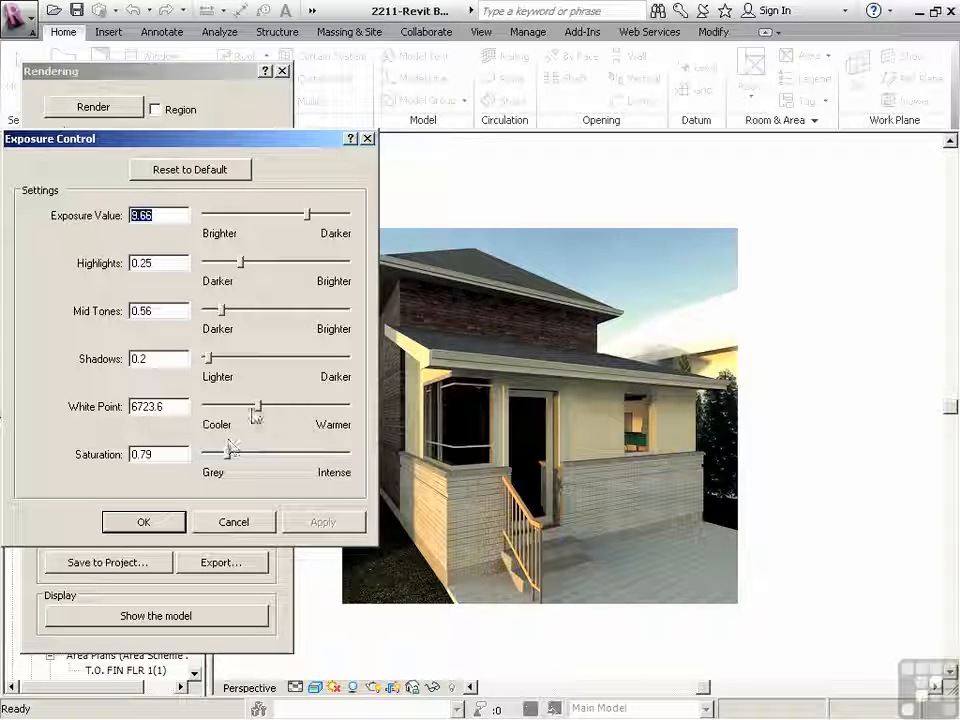
{"action": "left_click_drag", "start_coordinate": [259, 408], "coordinate": [268, 413]}
{"action": "left_click", "coordinate": [323, 522]}
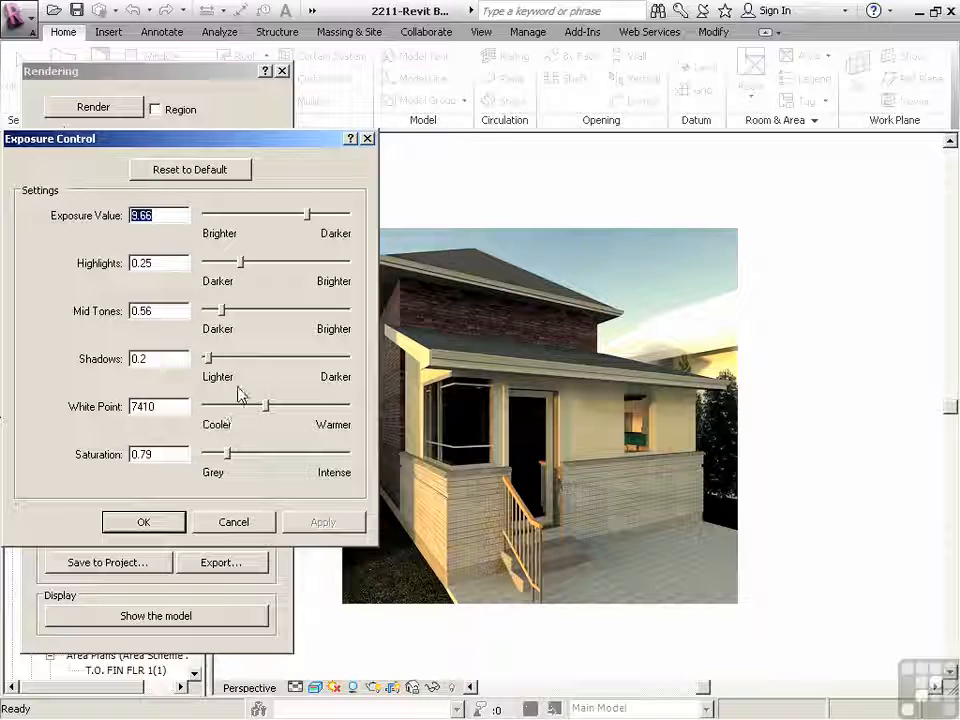
{"action": "left_click_drag", "start_coordinate": [267, 405], "coordinate": [259, 408]}
{"action": "left_click", "coordinate": [330, 522]}
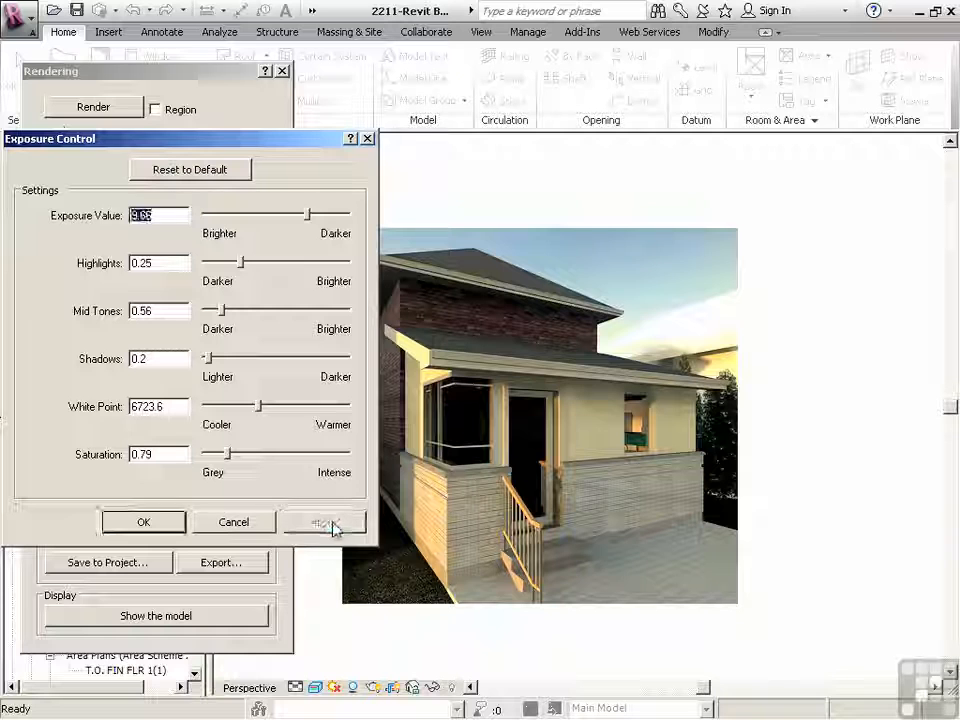
- Accept the exposure settings, save the rendering to the project as Addition Exterior_3, and leave the rendering settings
{"action": "left_click_drag", "start_coordinate": [236, 140], "coordinate": [184, 131]}
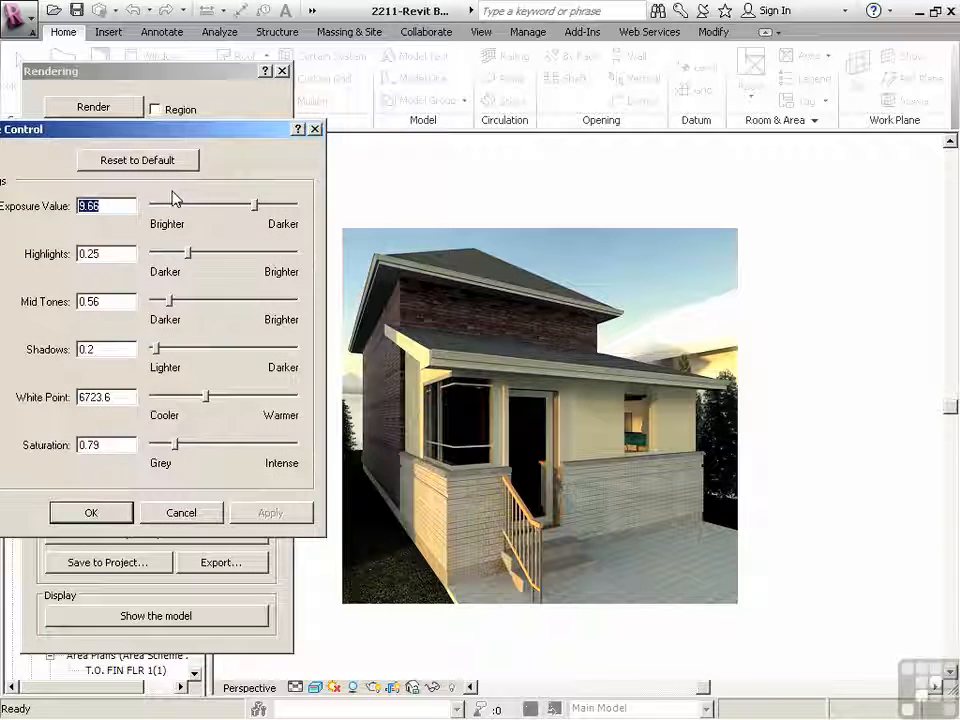
{"action": "left_click", "coordinate": [93, 512]}
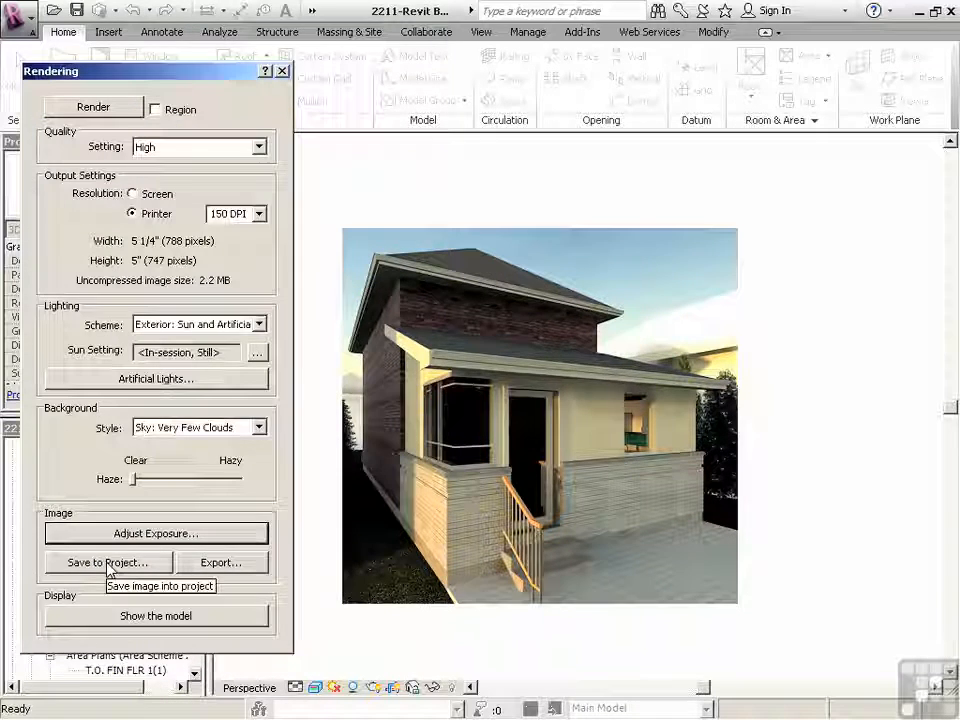
{"action": "left_click", "coordinate": [107, 562]}
{"action": "left_click", "coordinate": [512, 398]}
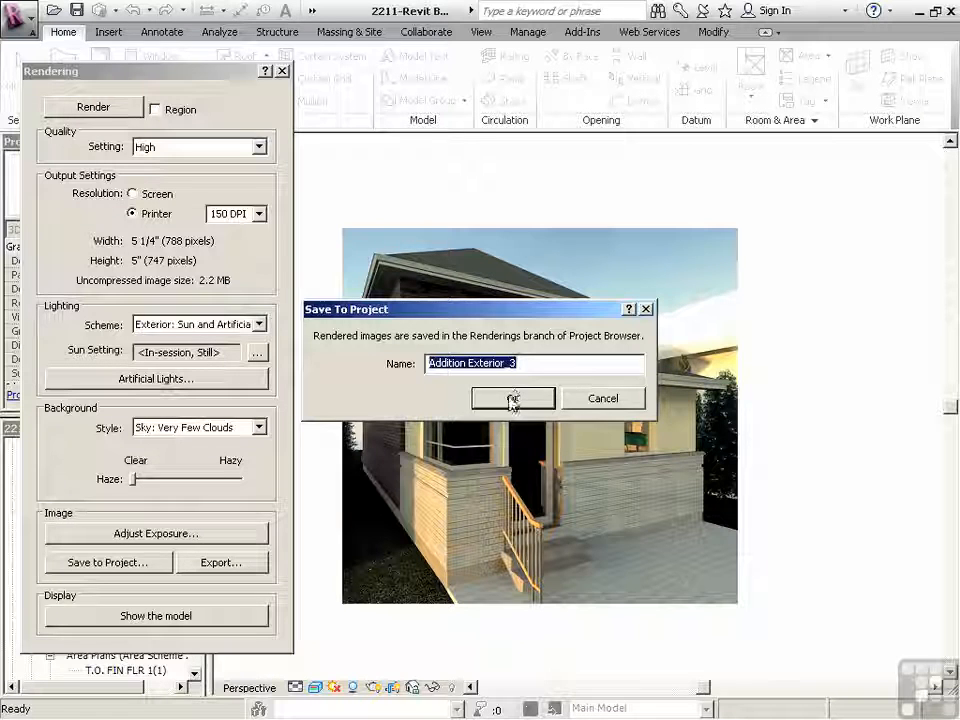
{"action": "left_click", "coordinate": [510, 398]}
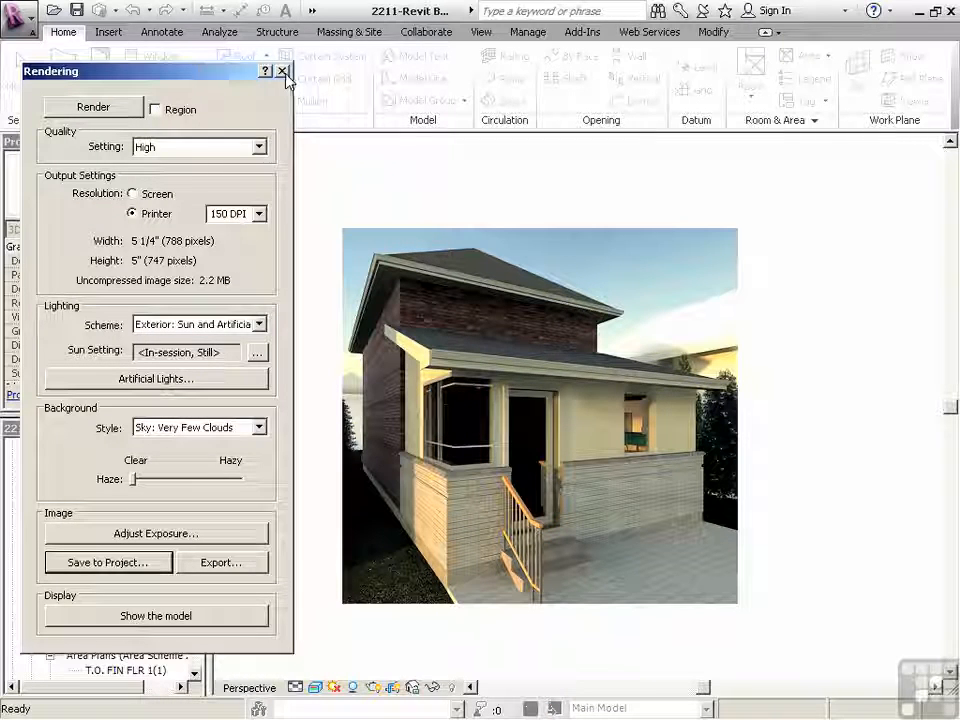
{"action": "left_click", "coordinate": [283, 72]}
- Open the saved renderings Addition Exterior_1 and Addition Exterior_3 in turn to compare them
{"action": "mouse_move", "coordinate": [197, 589]}
{"action": "left_mouse_down"}
{"action": "mouse_move", "coordinate": [195, 627]}
{"action": "mouse_move", "coordinate": [200, 577]}
{"action": "mouse_move", "coordinate": [213, 560]}
{"action": "mouse_move", "coordinate": [198, 486]}
{"action": "left_mouse_up"}
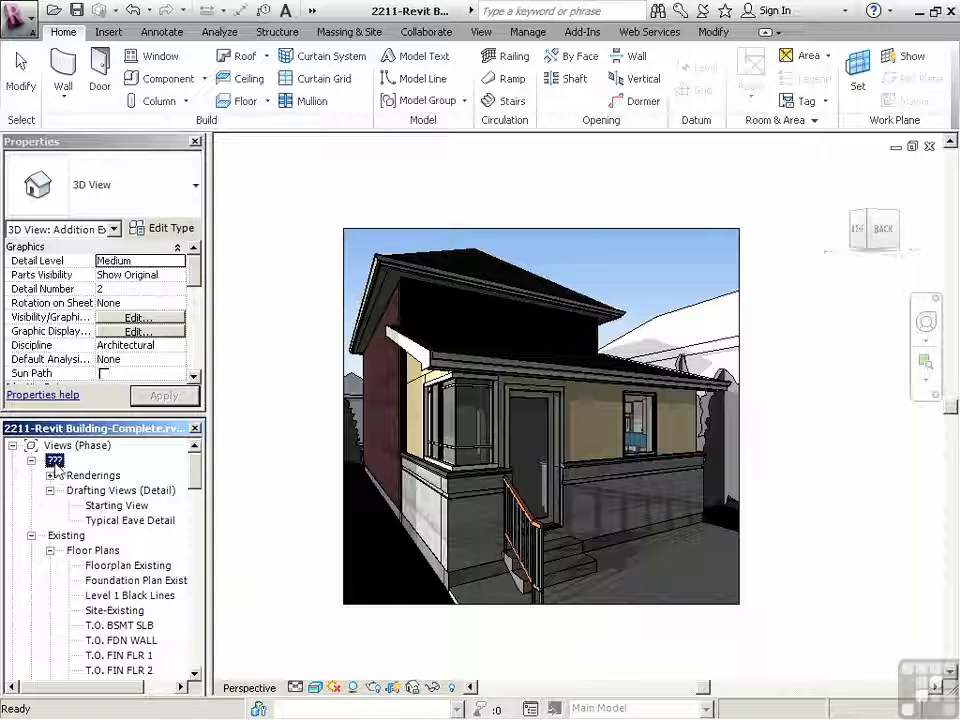
{"action": "left_click", "coordinate": [50, 477]}
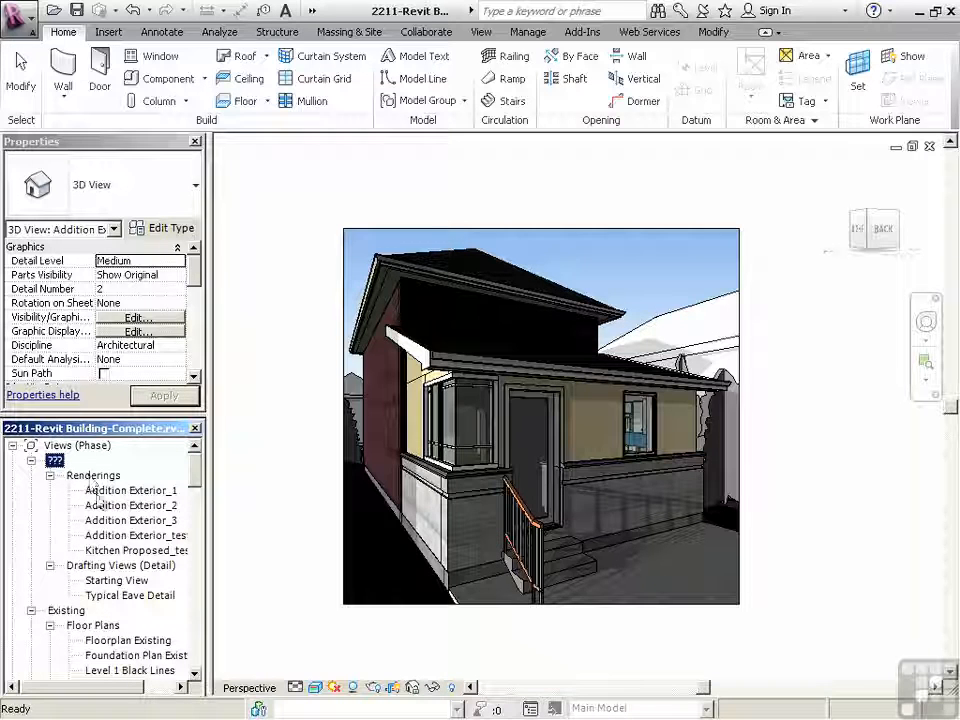
{"action": "double_click", "coordinate": [125, 490]}
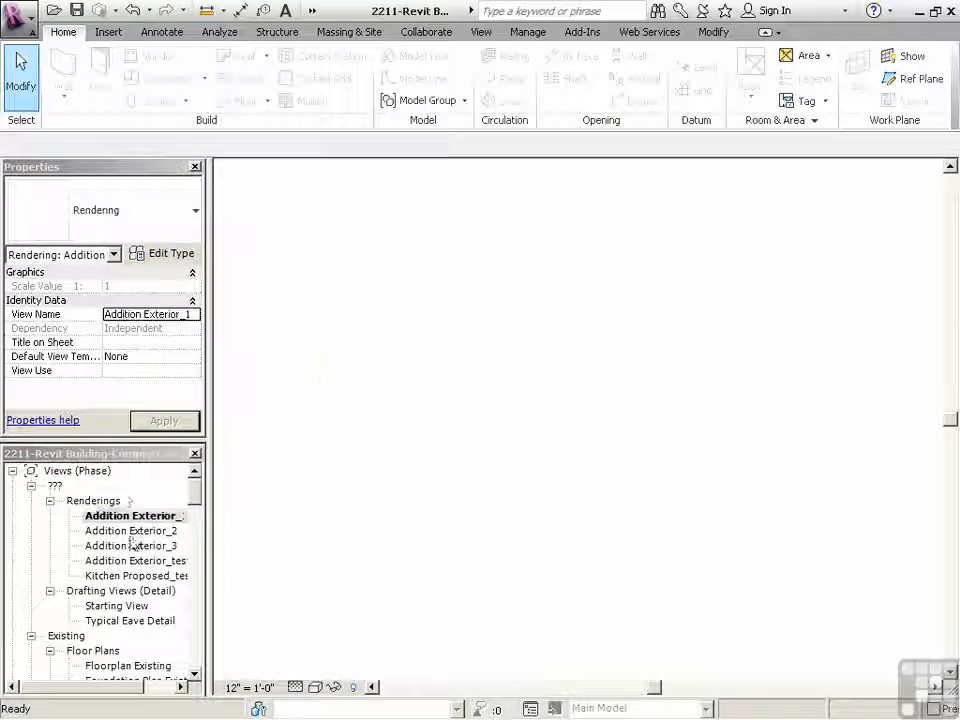
{"action": "double_click", "coordinate": [133, 545]}
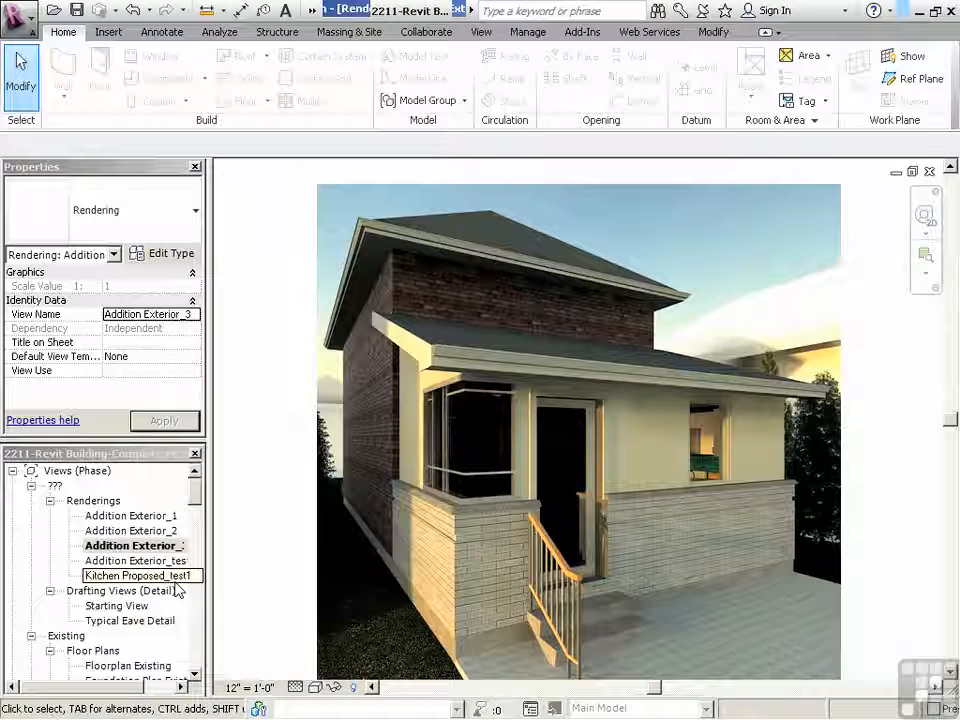
- Save the building project and close it
{"action": "left_click", "coordinate": [77, 10]}
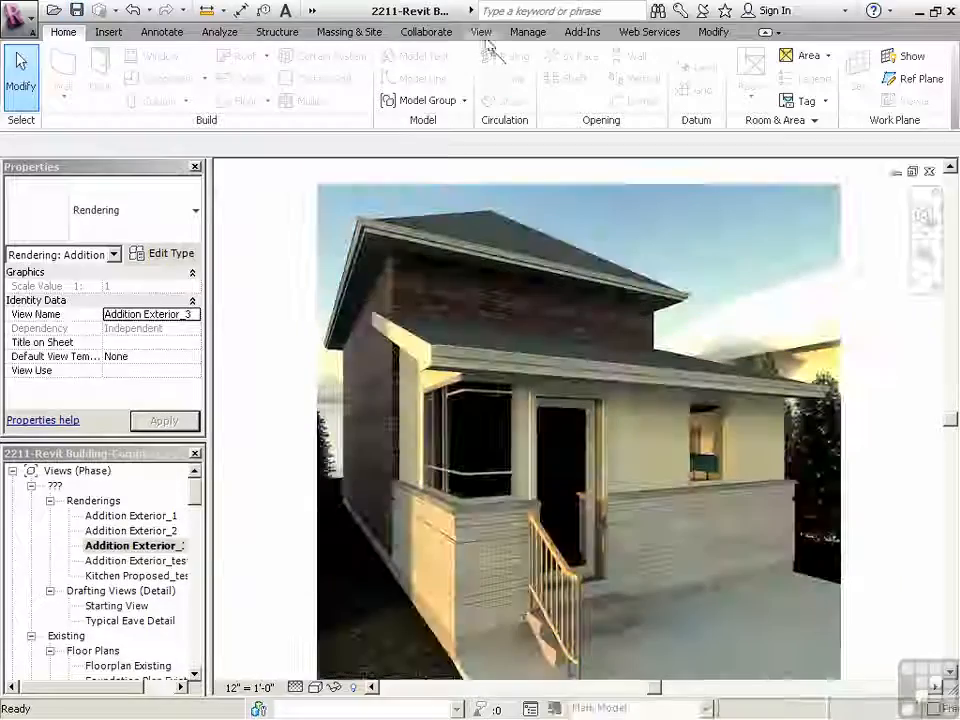
{"action": "left_click", "coordinate": [482, 31]}
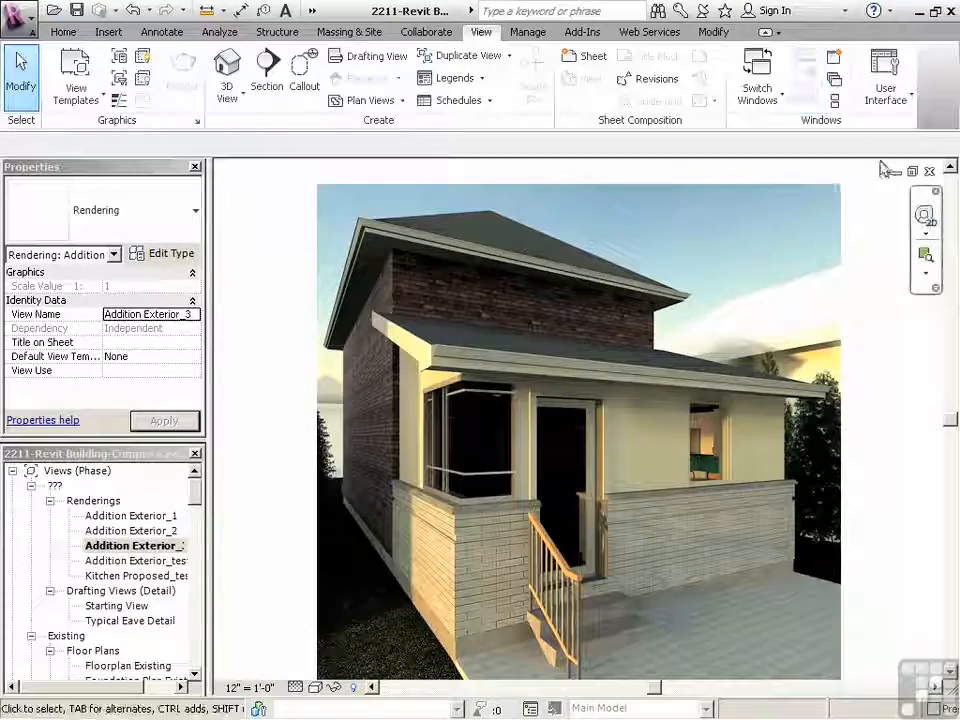
{"action": "left_click", "coordinate": [929, 171]}
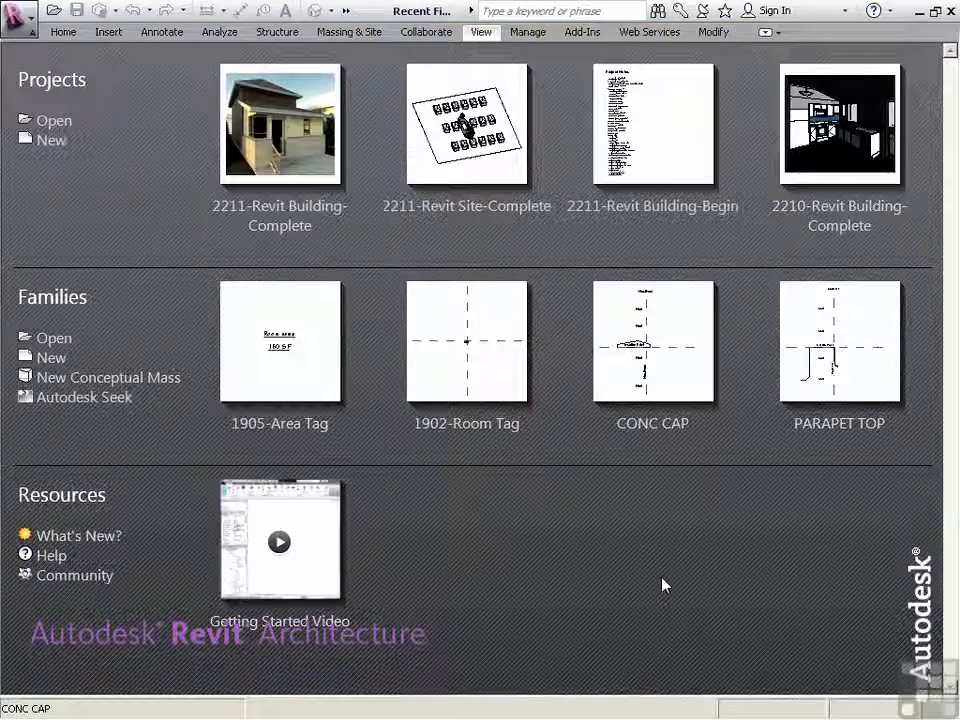